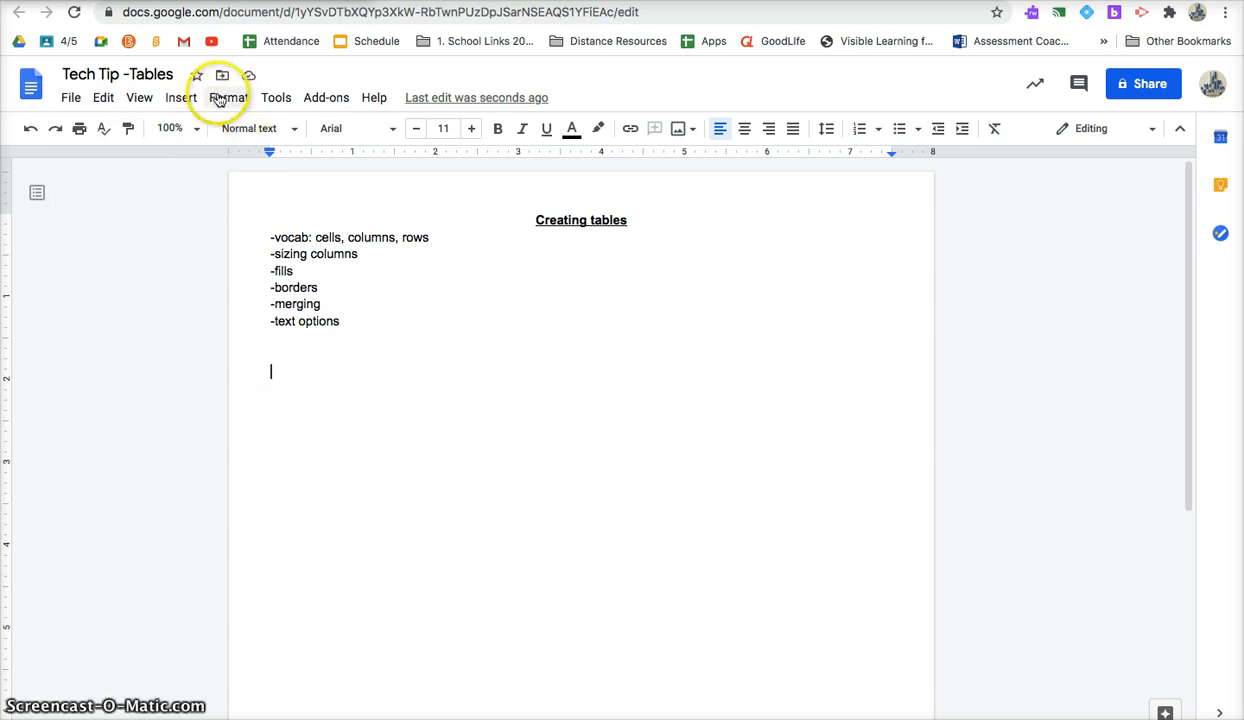
- Insert a table of 5 columns by 6 rows below the topic list
left_click(182, 102)
mouse_move(180, 162)
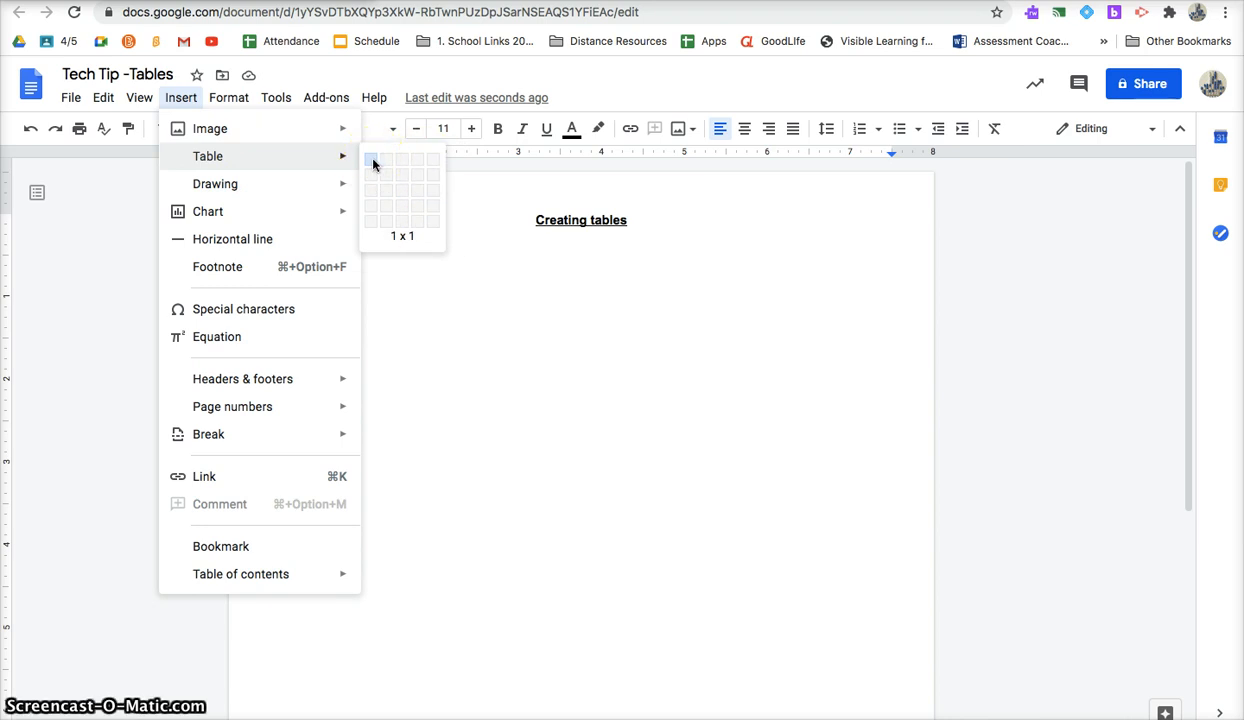
left_click_drag(374, 163, 434, 169)
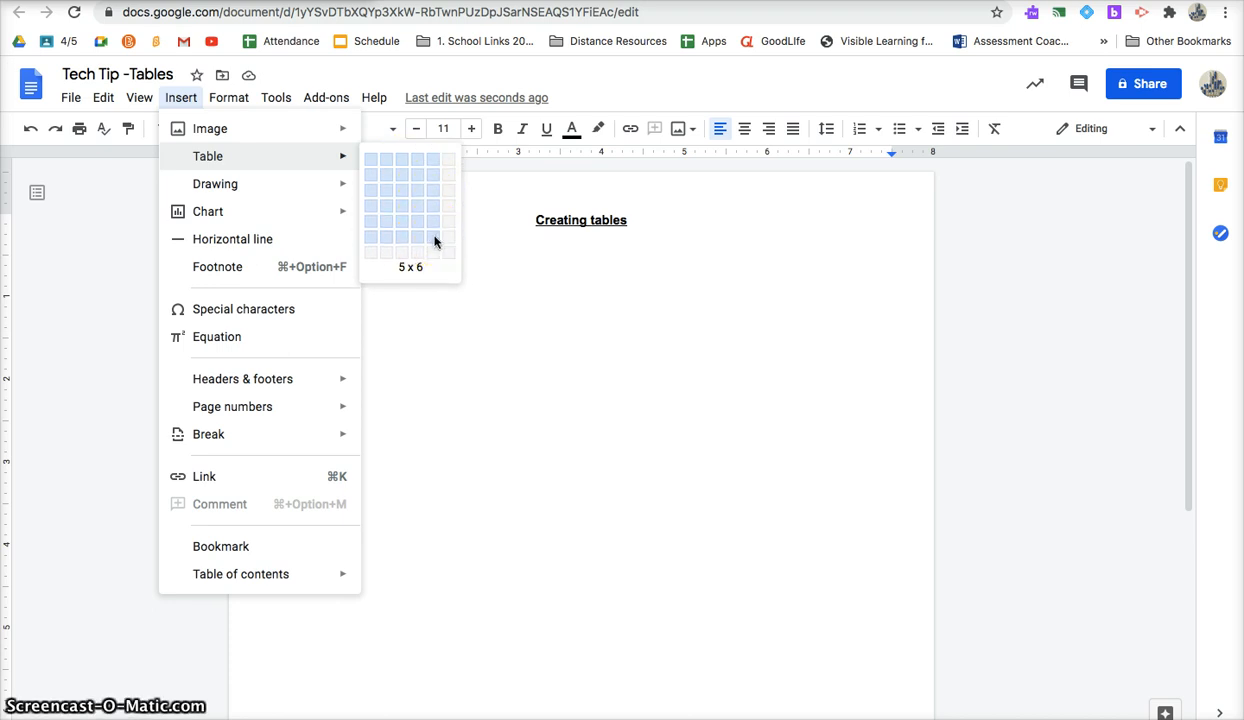
left_click(434, 240)
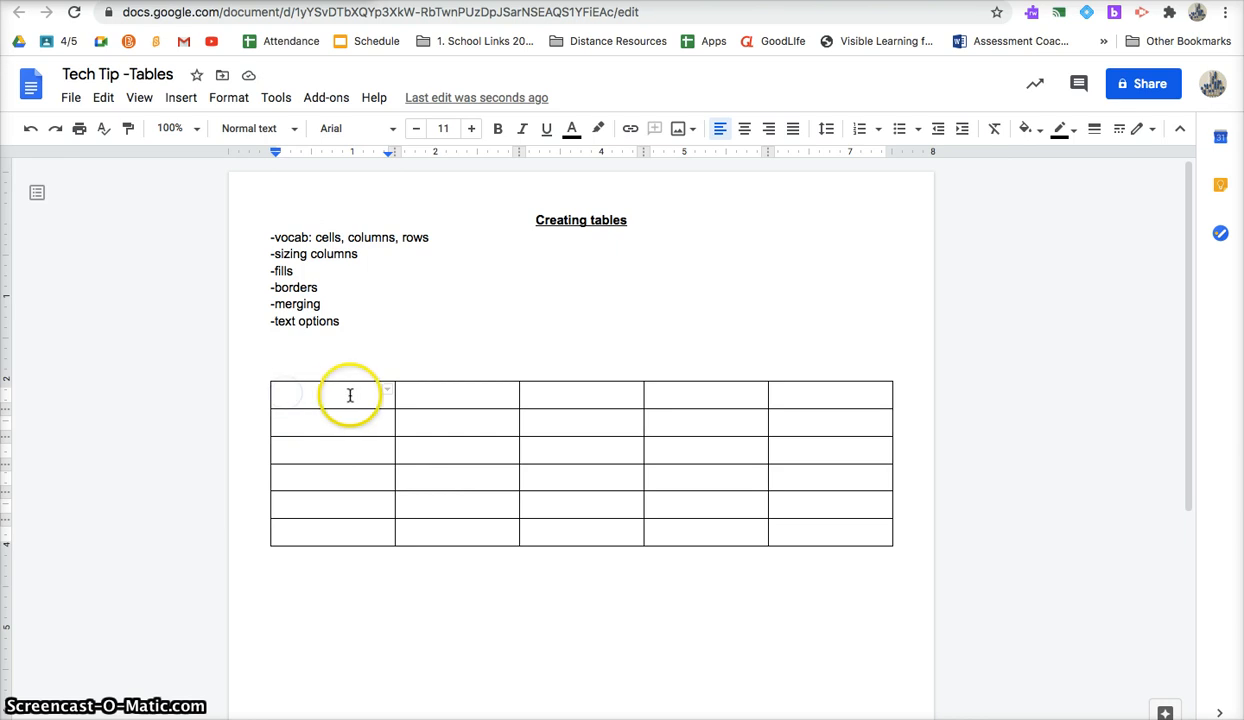
- Highlight the table's first column and its fourth row in turn, trying a few single cells as well
left_click(490, 452)
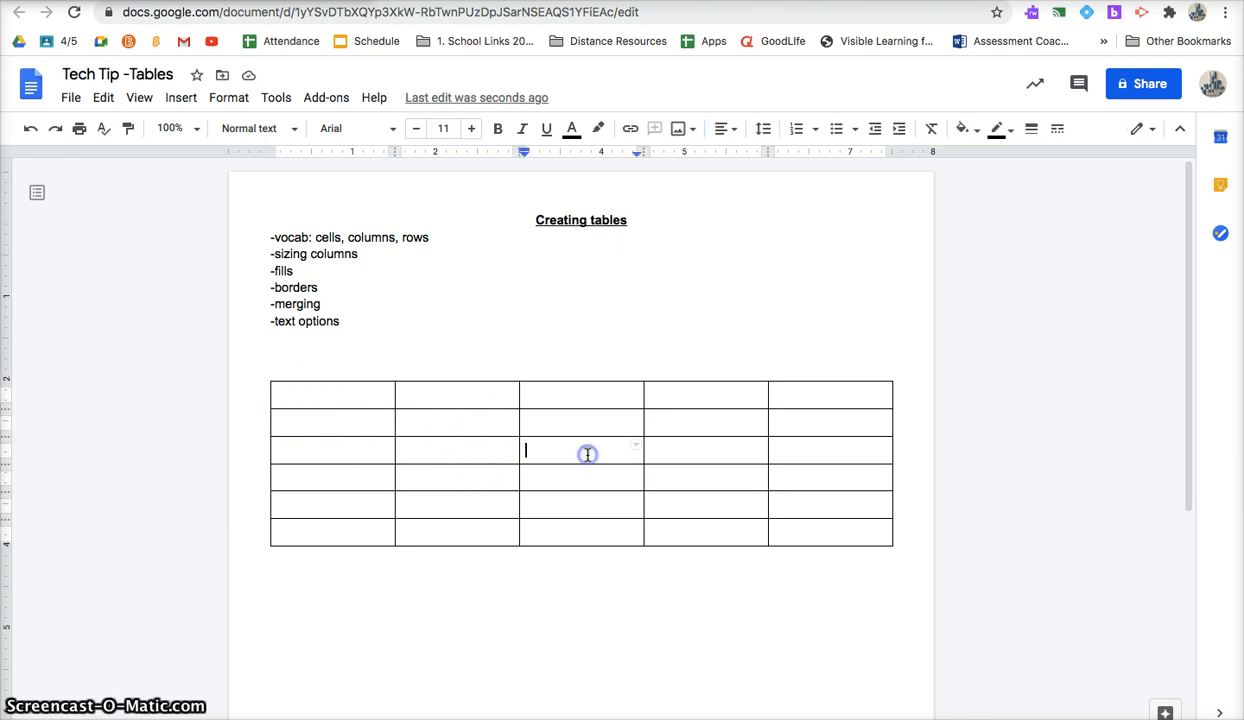
double_click(587, 454)
left_click(419, 489)
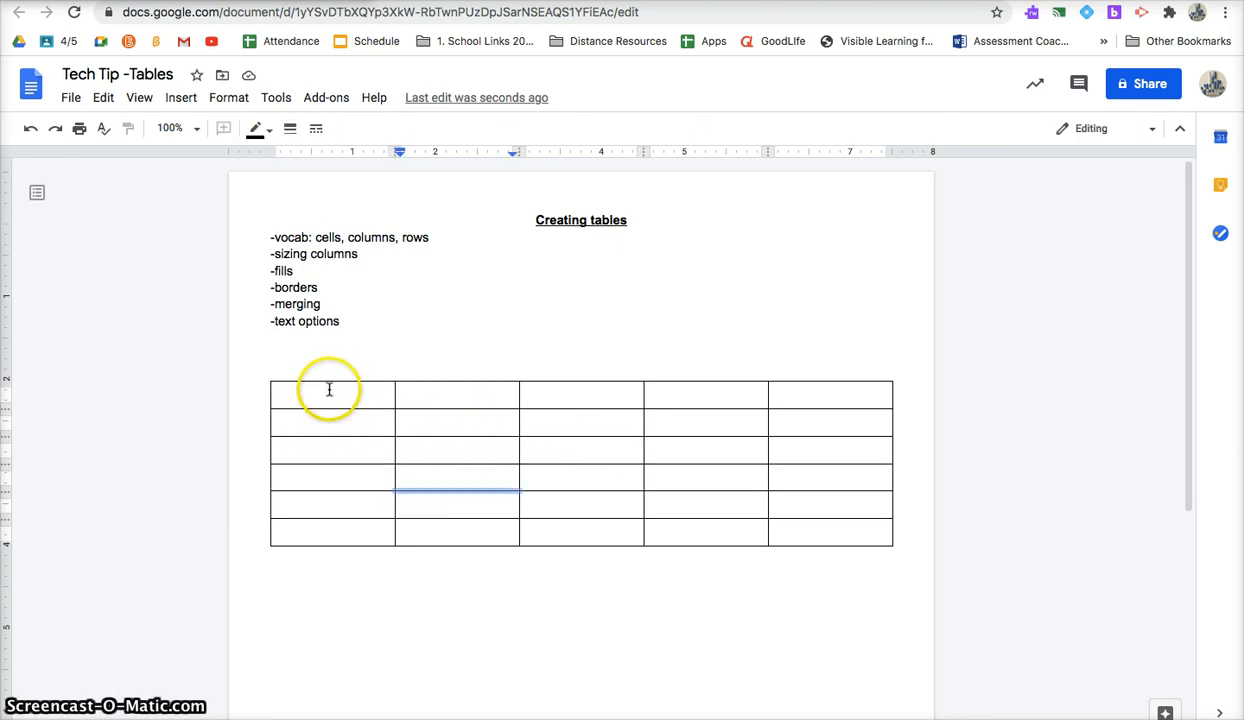
left_click_drag(328, 392, 331, 523)
left_click(333, 504)
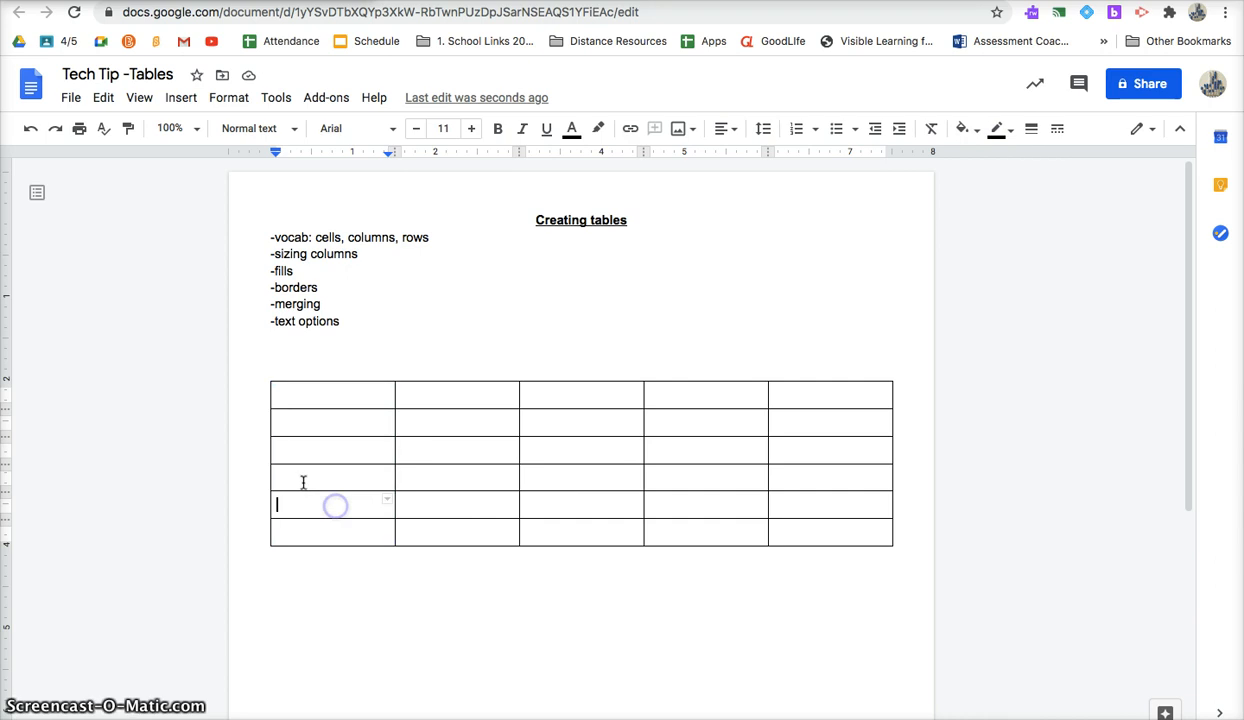
left_click_drag(338, 476, 801, 467)
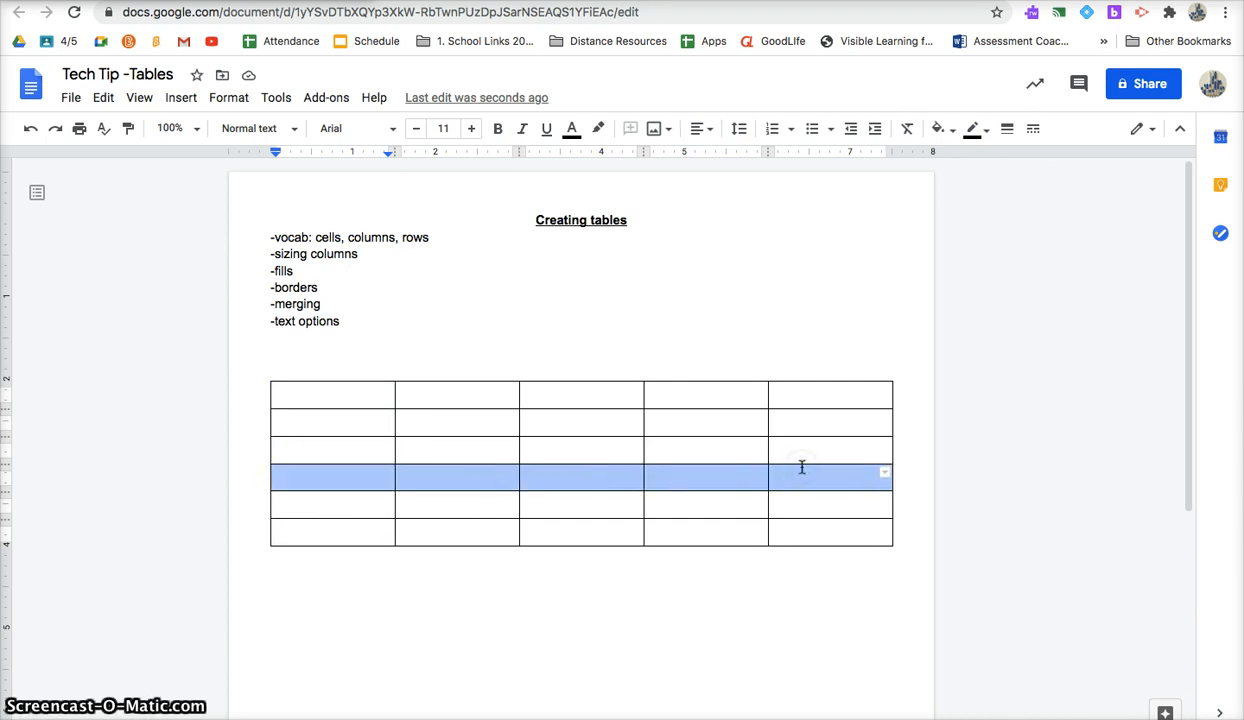
- Widen the table's first column and narrow its third column by moving the column borders
left_click(289, 392)
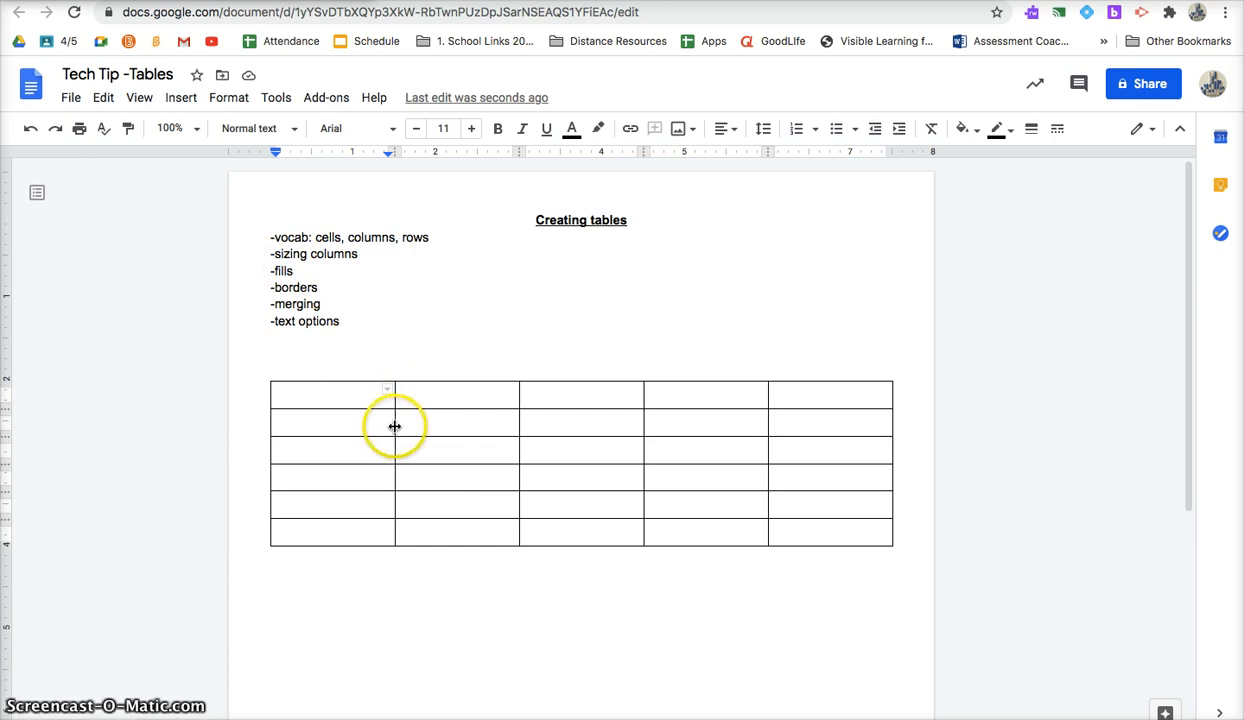
left_click_drag(394, 422, 332, 421)
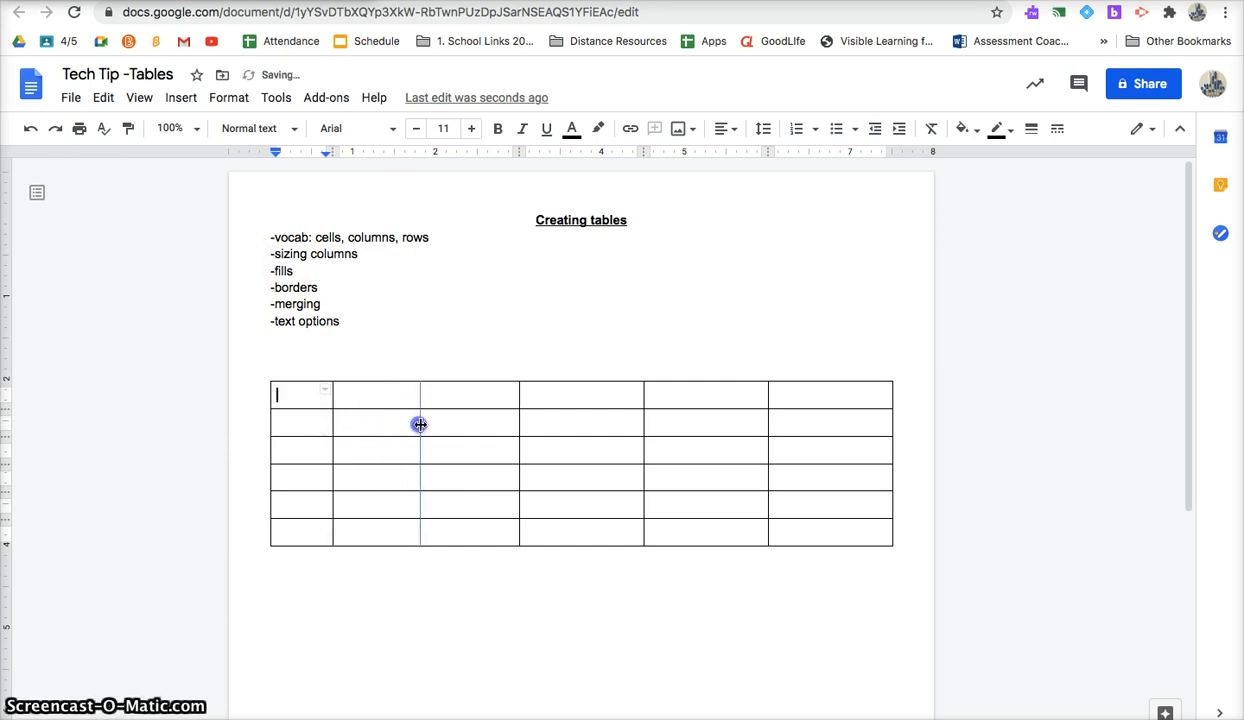
left_click_drag(419, 424, 425, 422)
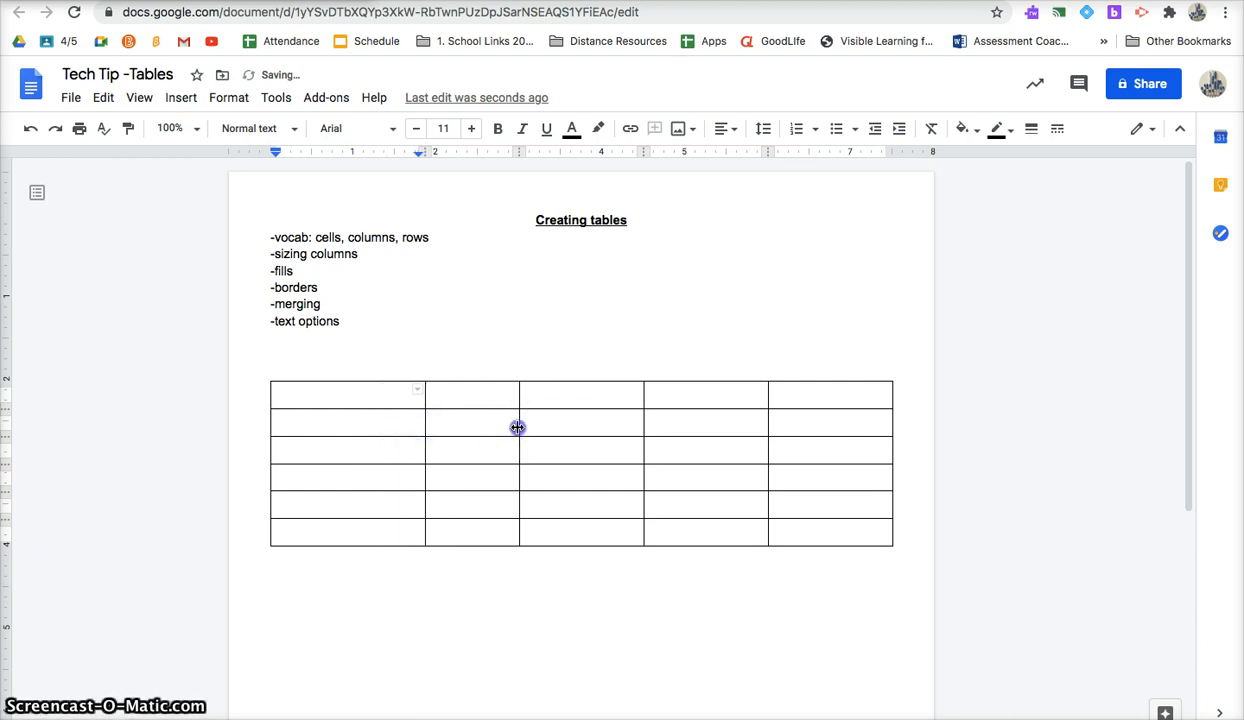
left_click_drag(585, 430, 621, 434)
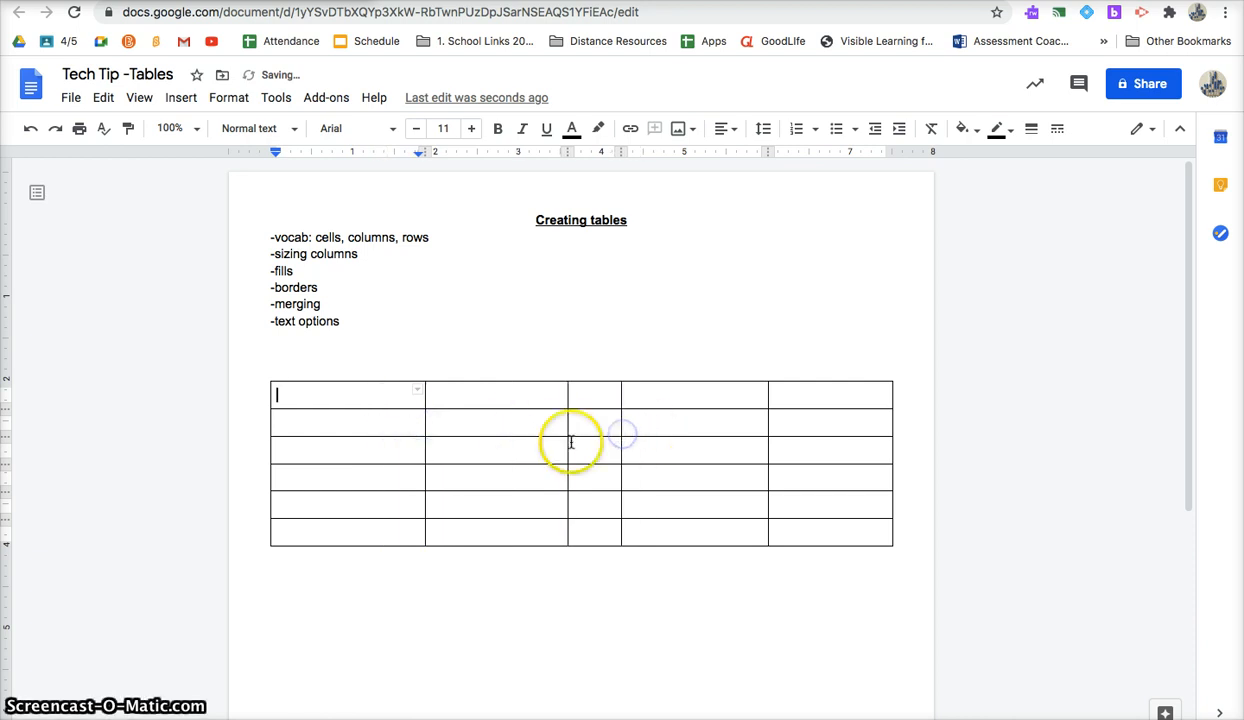
- Select the entire table and distribute its columns evenly
left_click(300, 395)
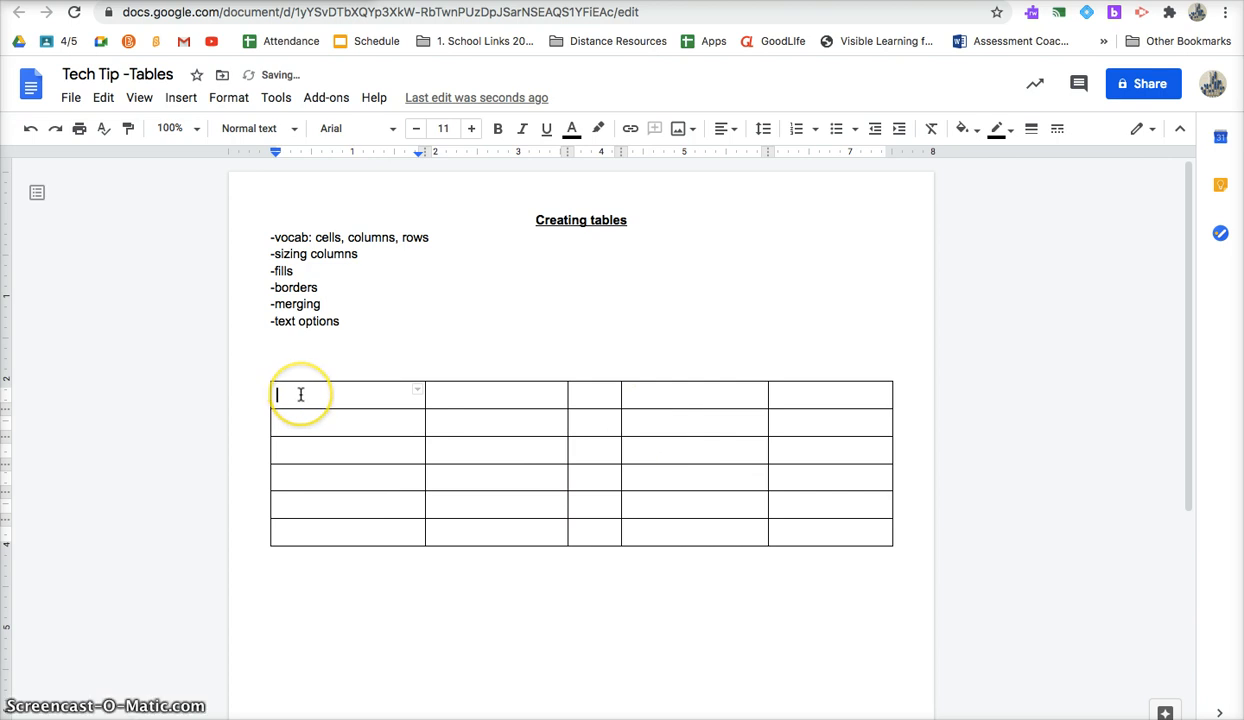
left_click_drag(300, 395, 800, 528)
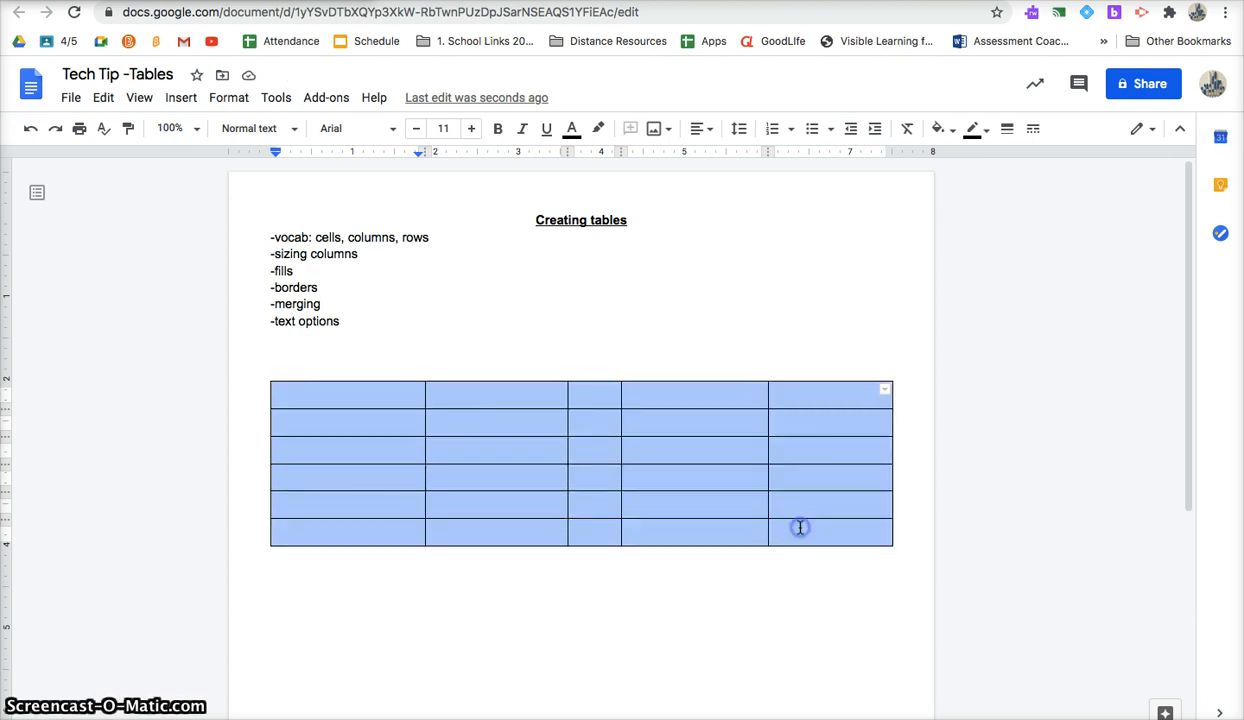
right_click(652, 396)
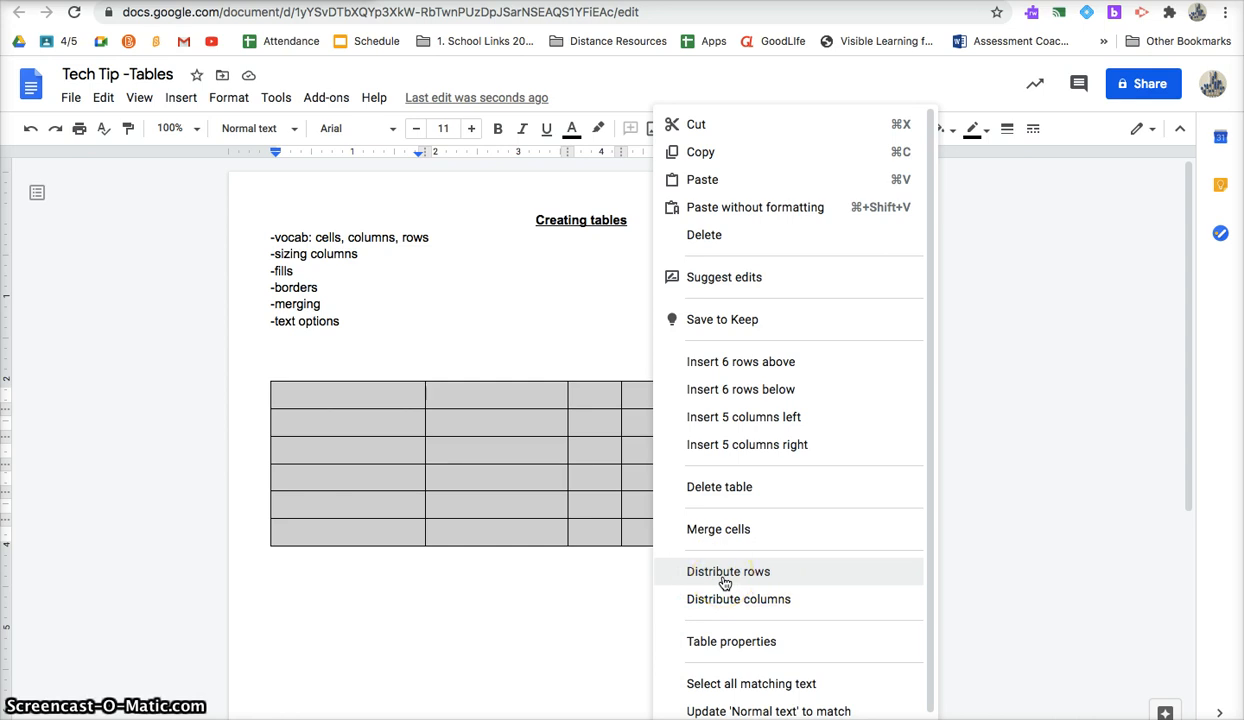
left_click_drag(724, 583, 739, 609)
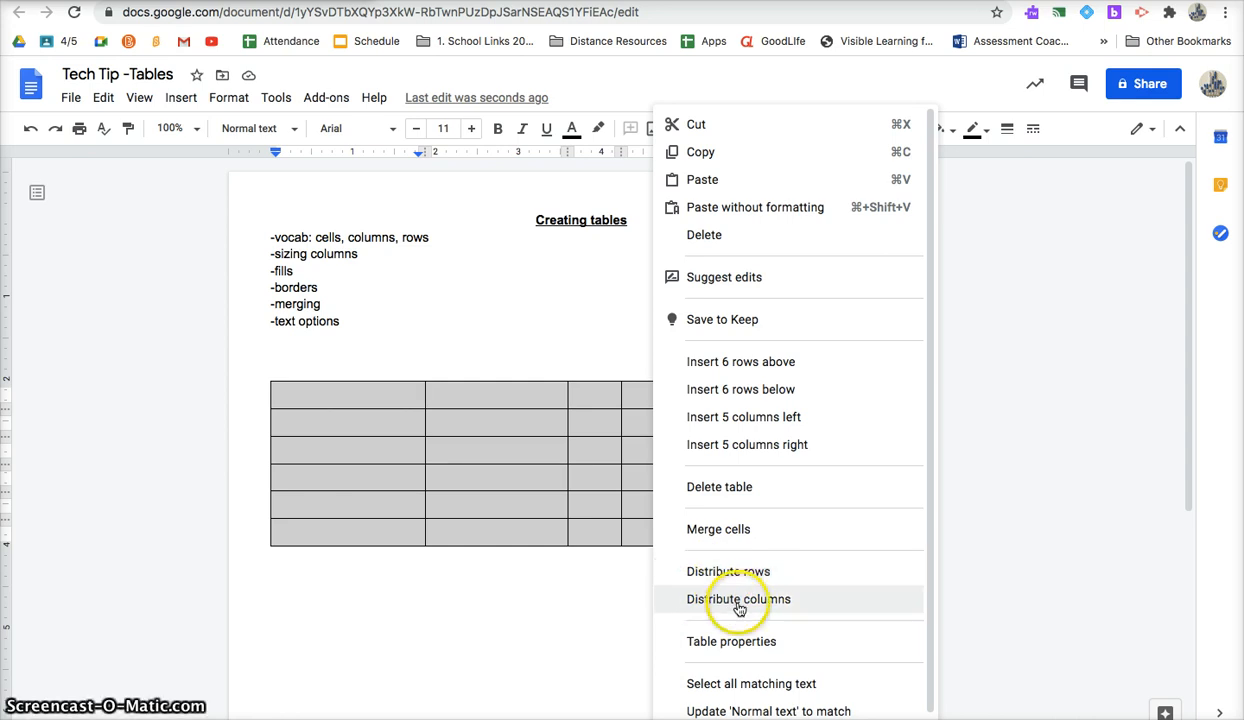
left_click(745, 600)
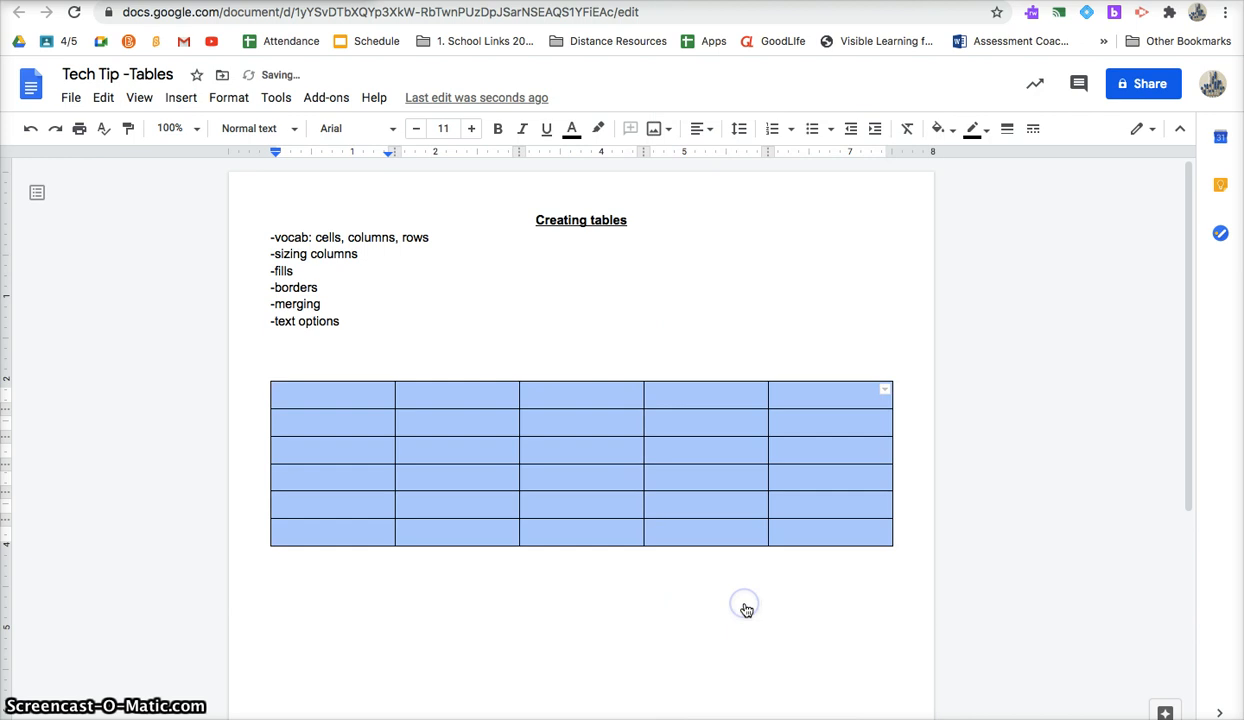
- Move the inner column borders to widen the first two columns and narrow the third and fourth
left_click(473, 521)
left_click_drag(644, 450, 718, 451)
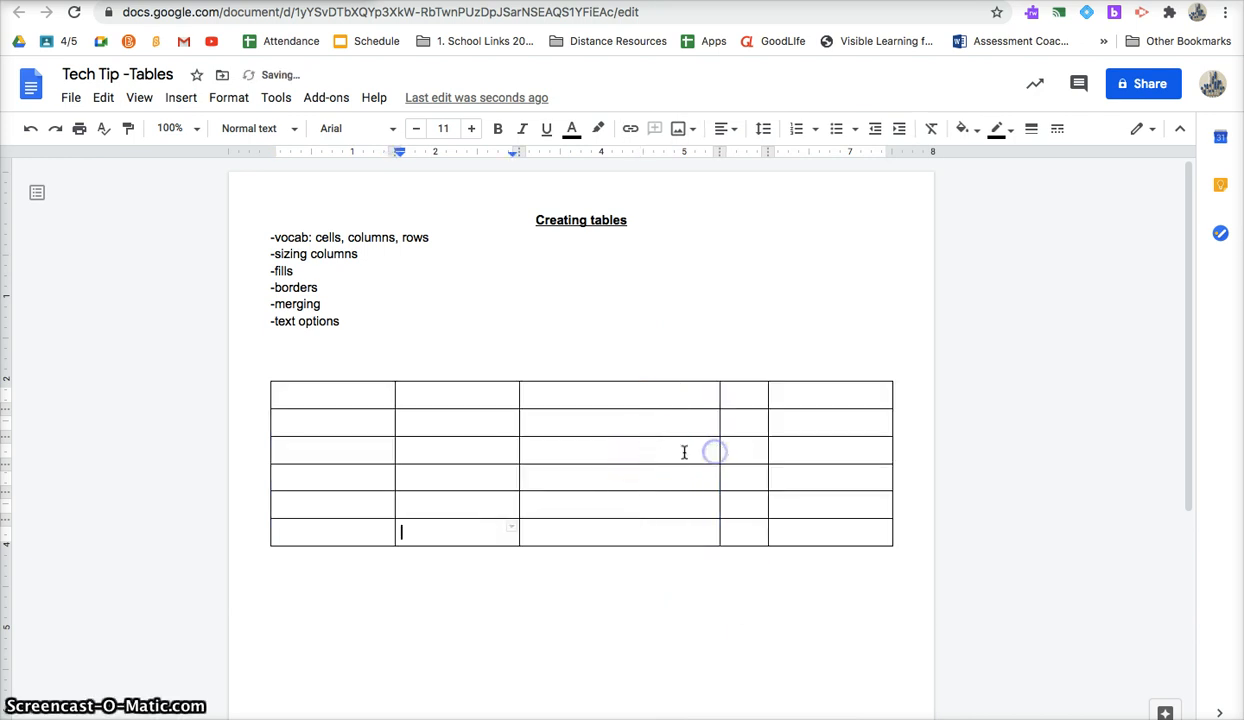
left_click_drag(643, 456, 644, 455)
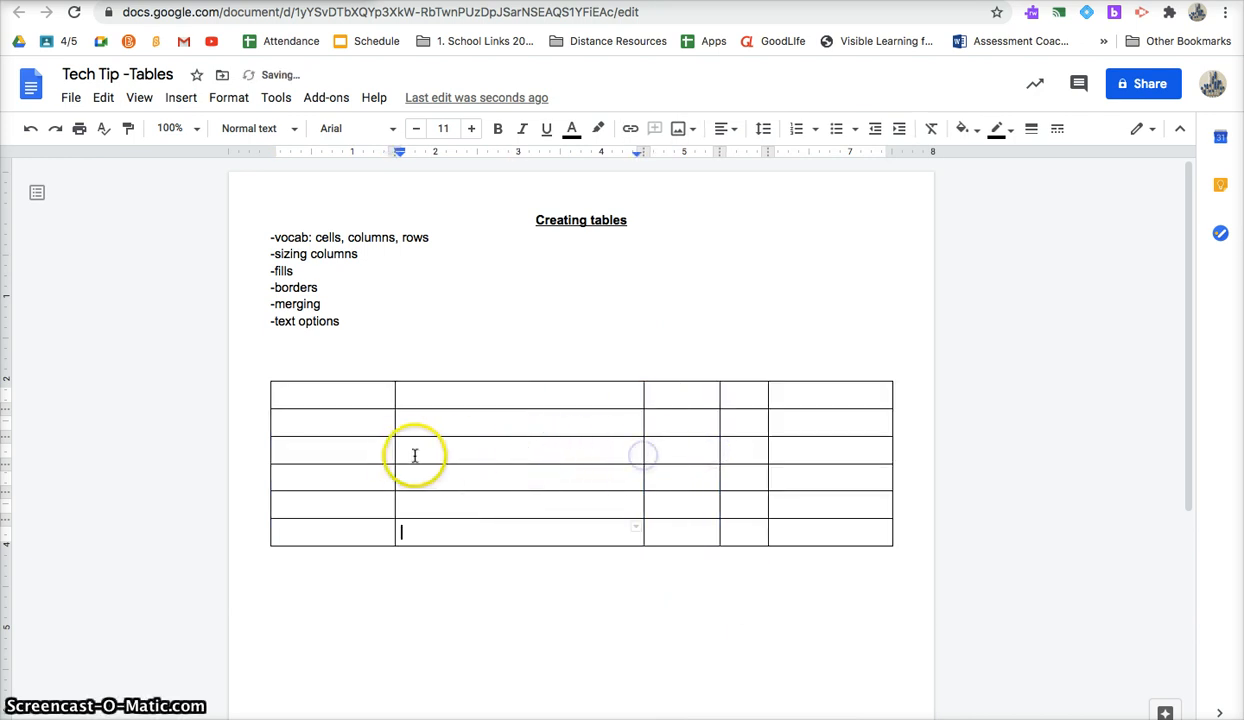
left_click_drag(393, 449, 446, 454)
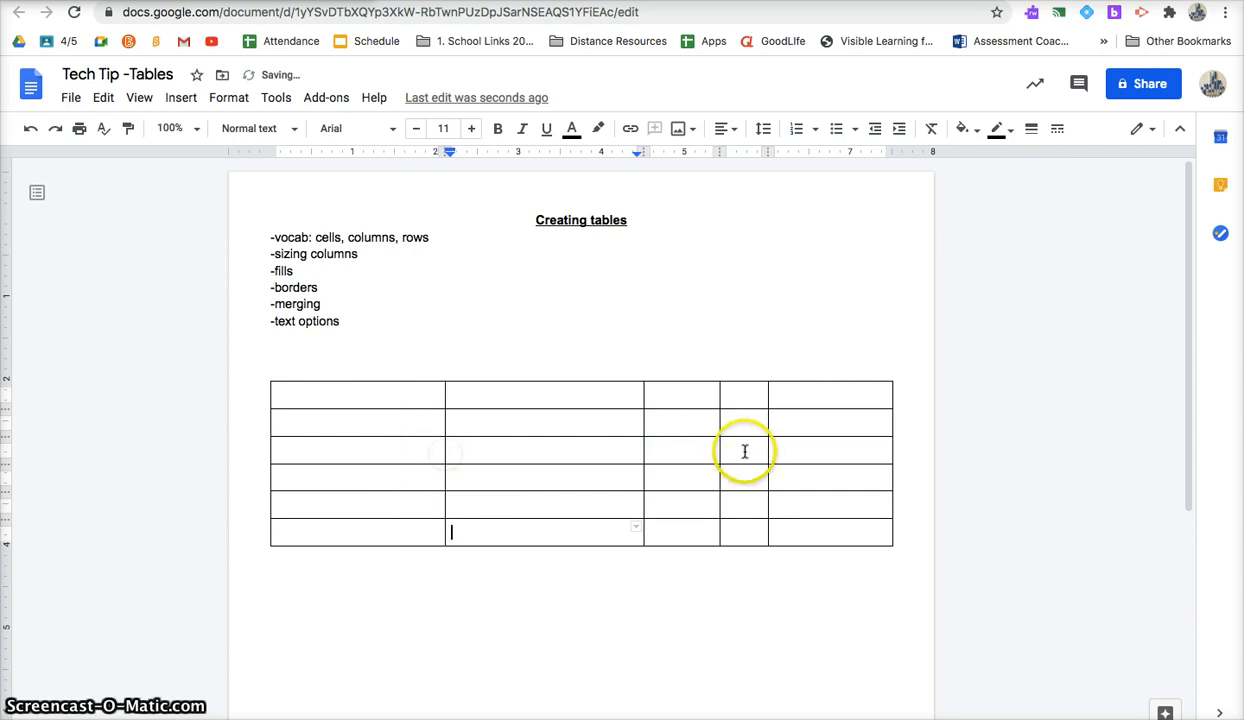
- Distribute the last three columns of the table evenly, leaving the first two columns out of the selection
left_click_drag(808, 514, 691, 397)
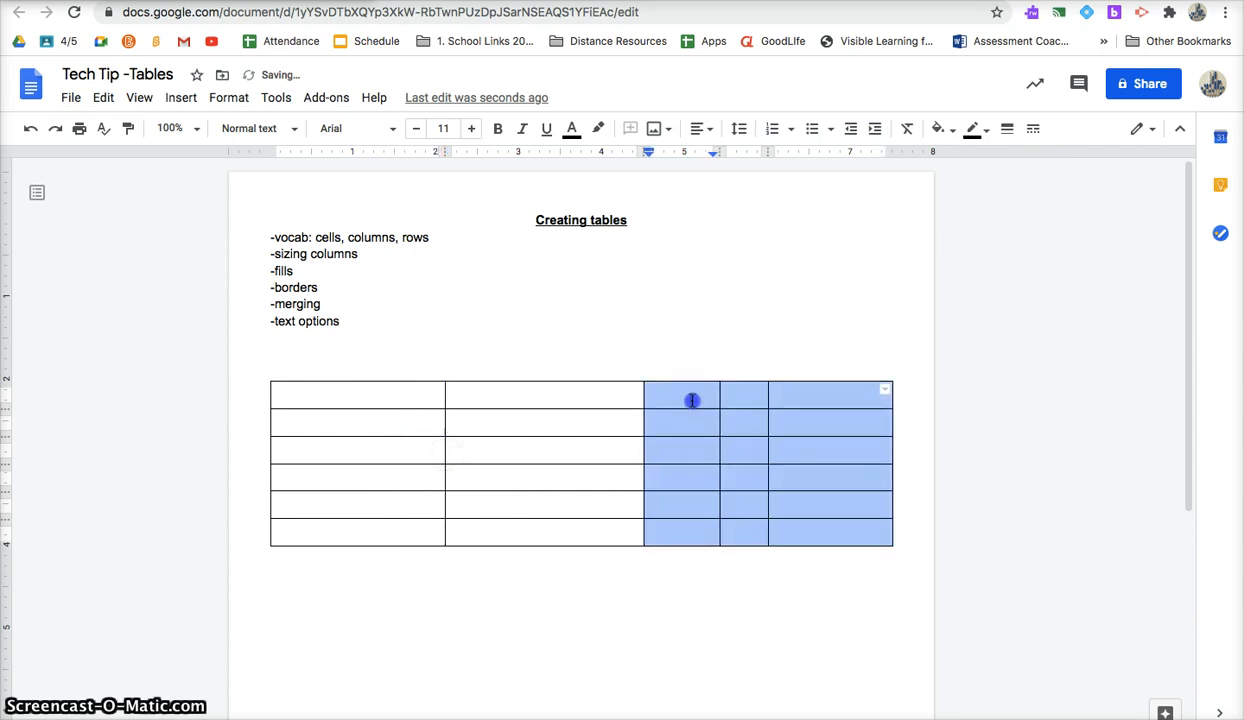
right_click(691, 397)
left_click(777, 627)
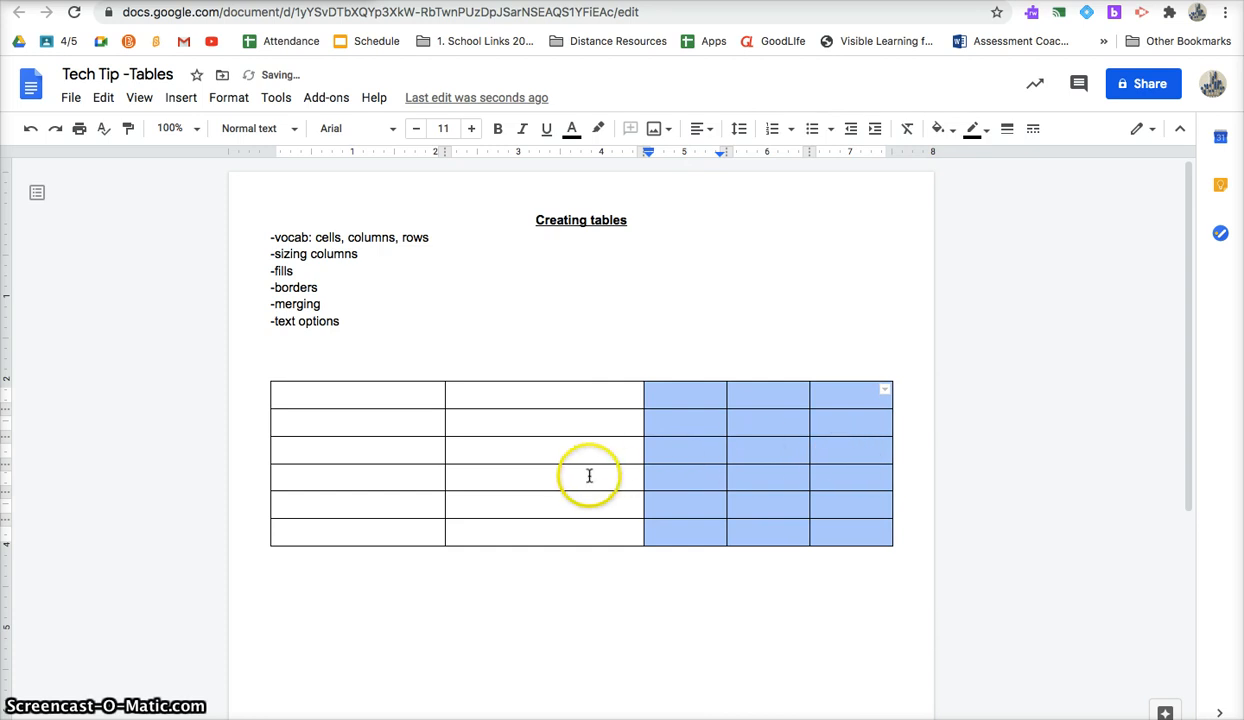
left_click(307, 257)
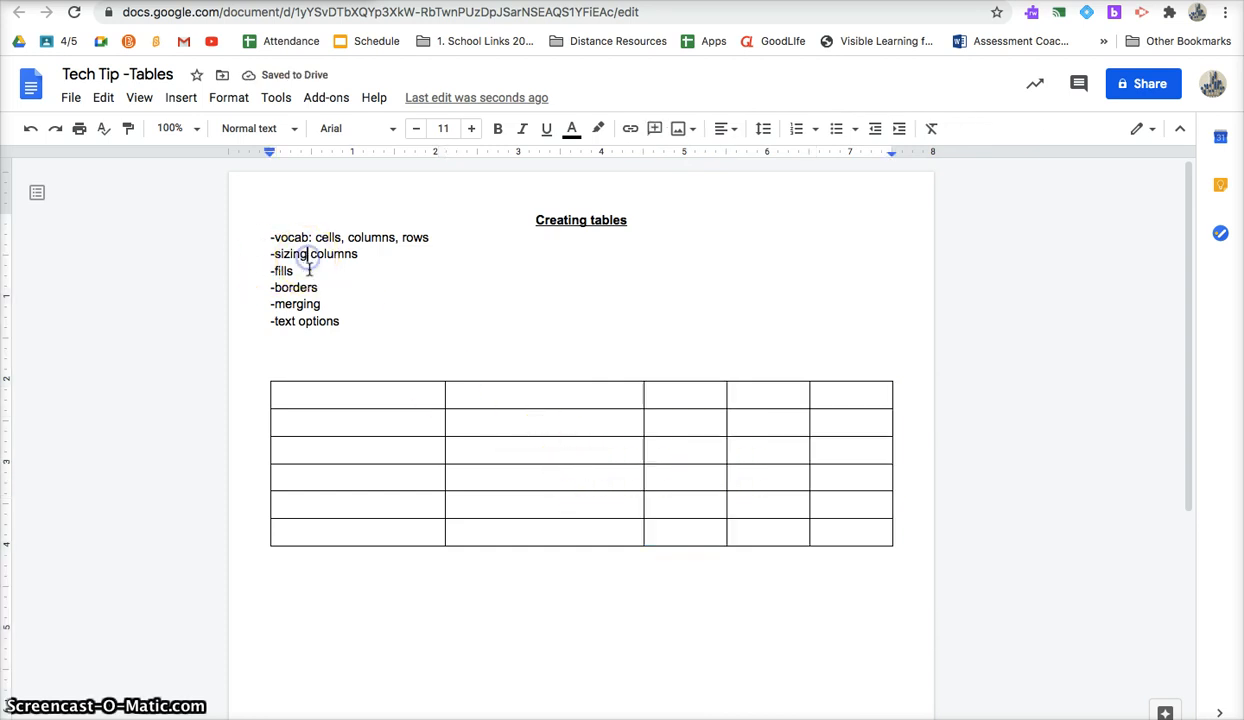
- Fill the second cell of the second column and the third cell of the third column with yellow
left_click(532, 423)
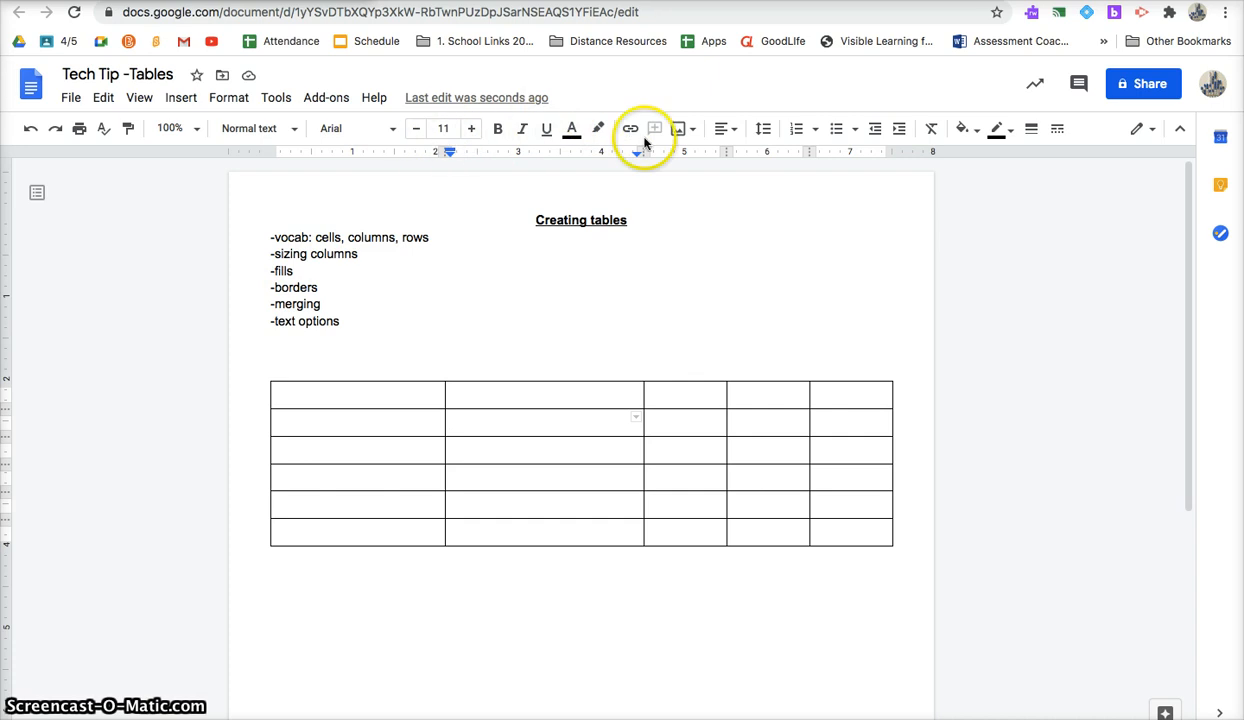
left_click(973, 133)
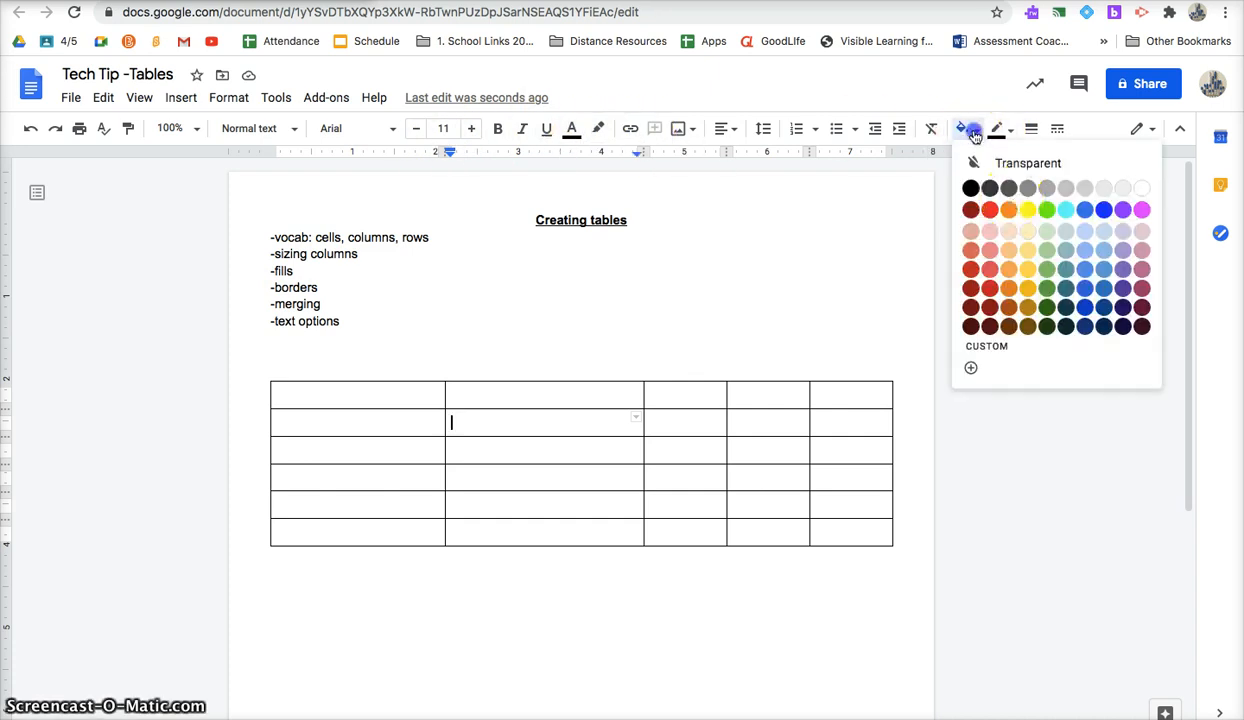
left_click(1027, 209)
left_click(714, 451)
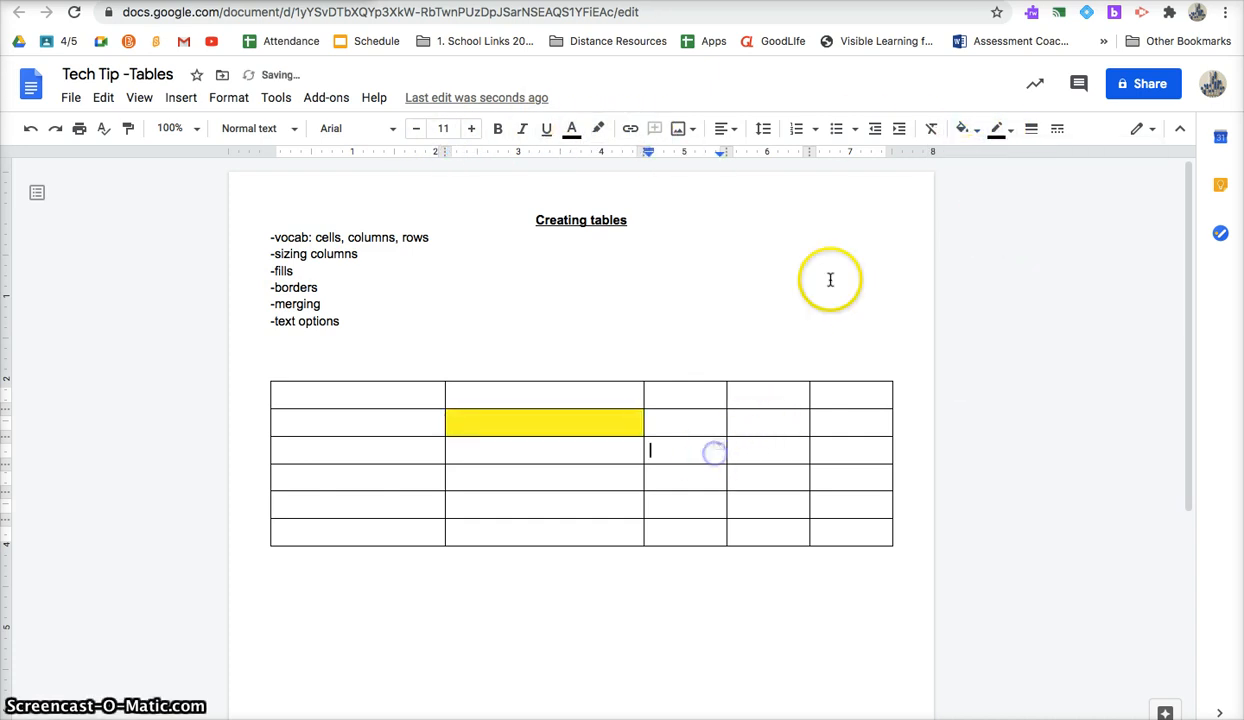
left_click(976, 130)
left_click(1027, 212)
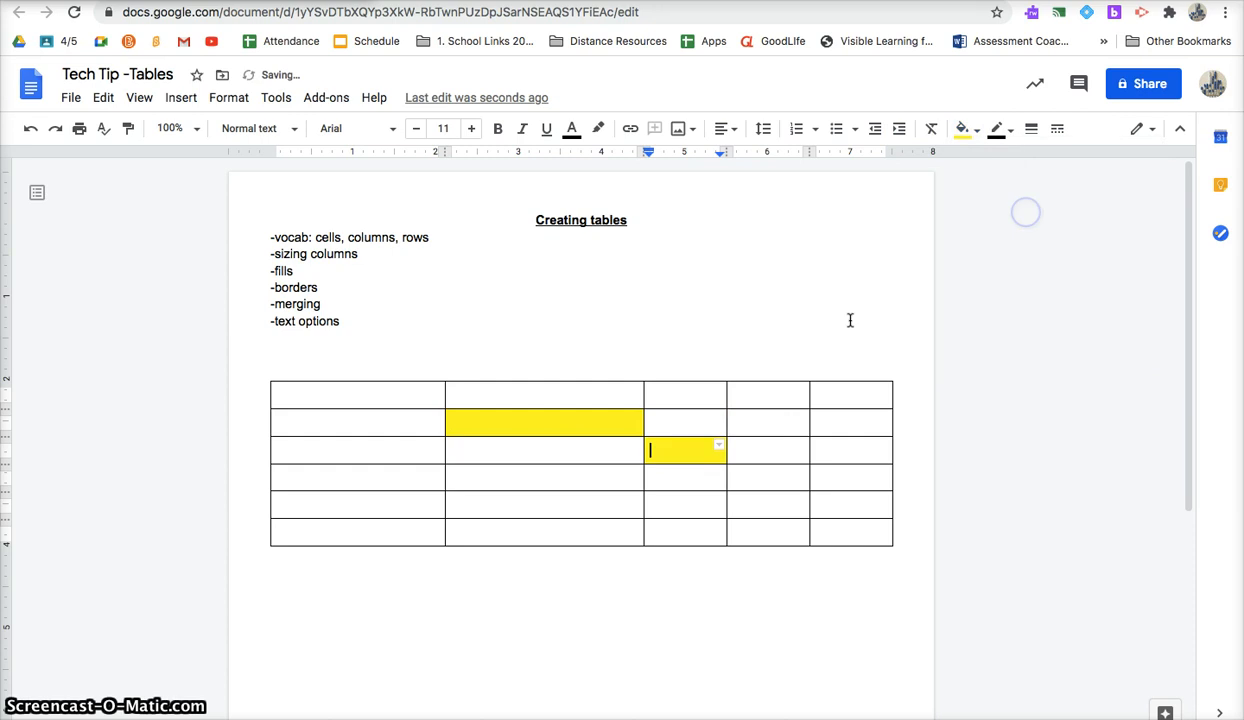
- Set the background of both yellow cells to transparent
left_click(964, 130)
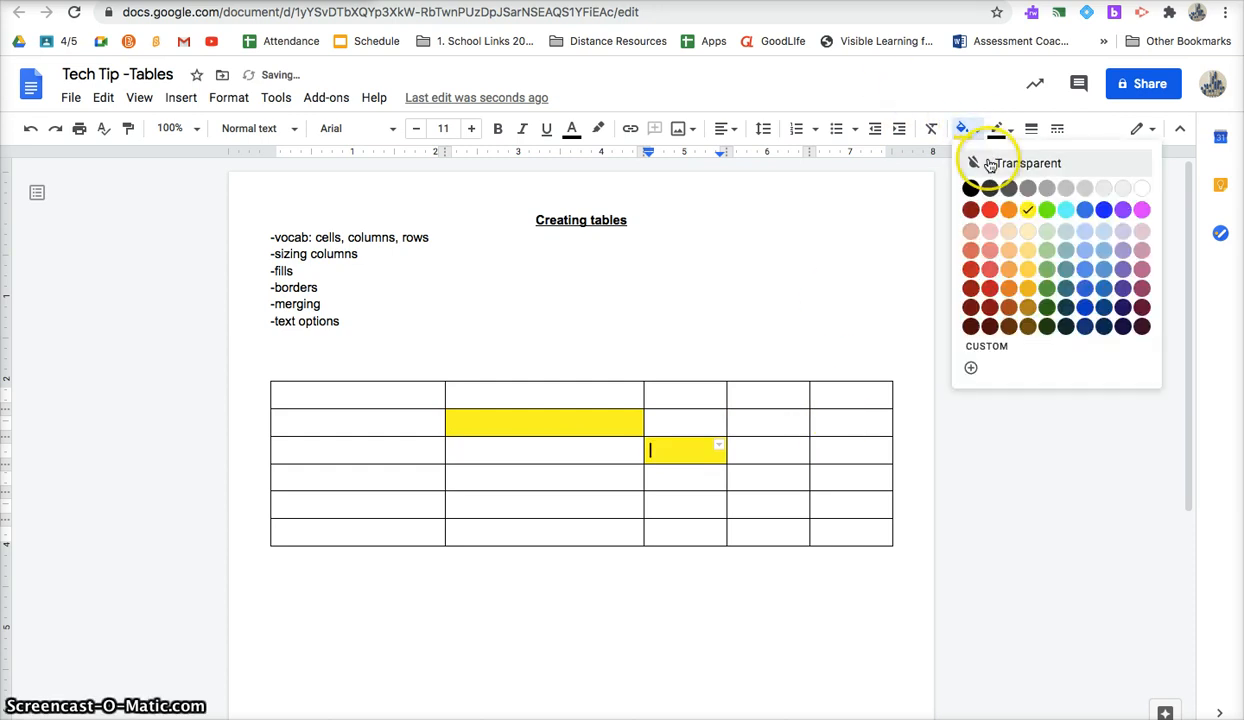
left_click(986, 162)
left_click(595, 418)
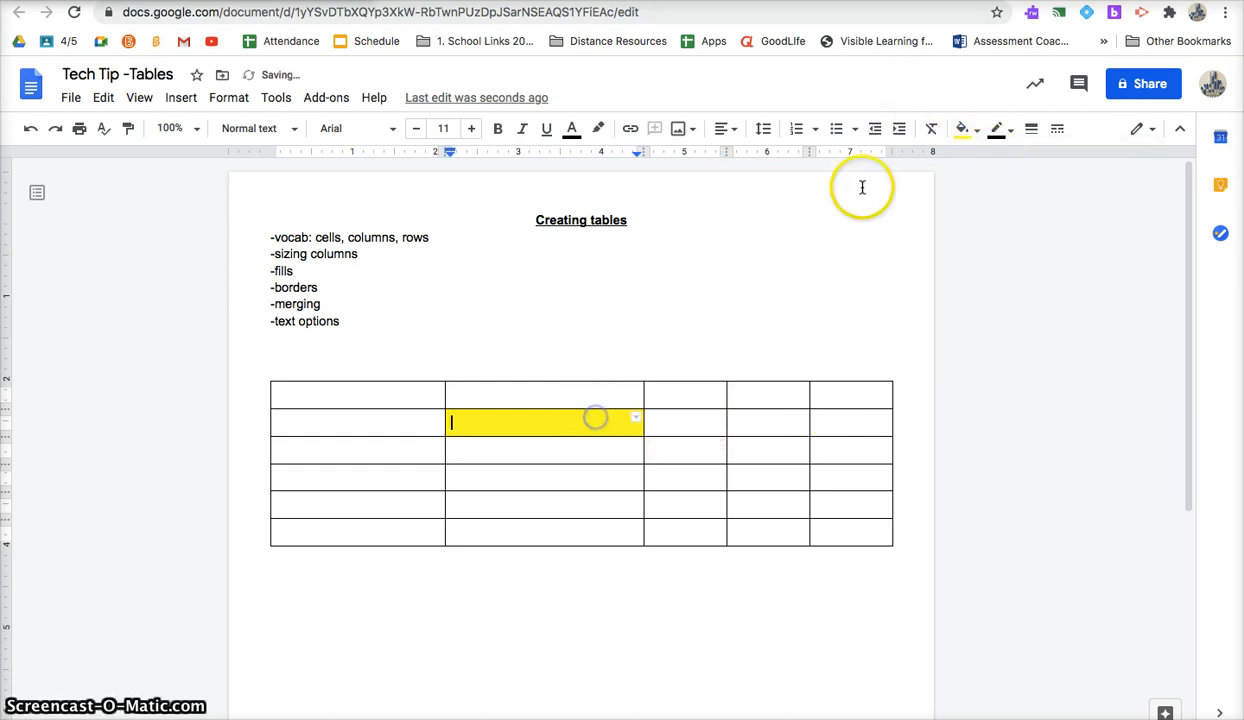
left_click(964, 130)
left_click(986, 163)
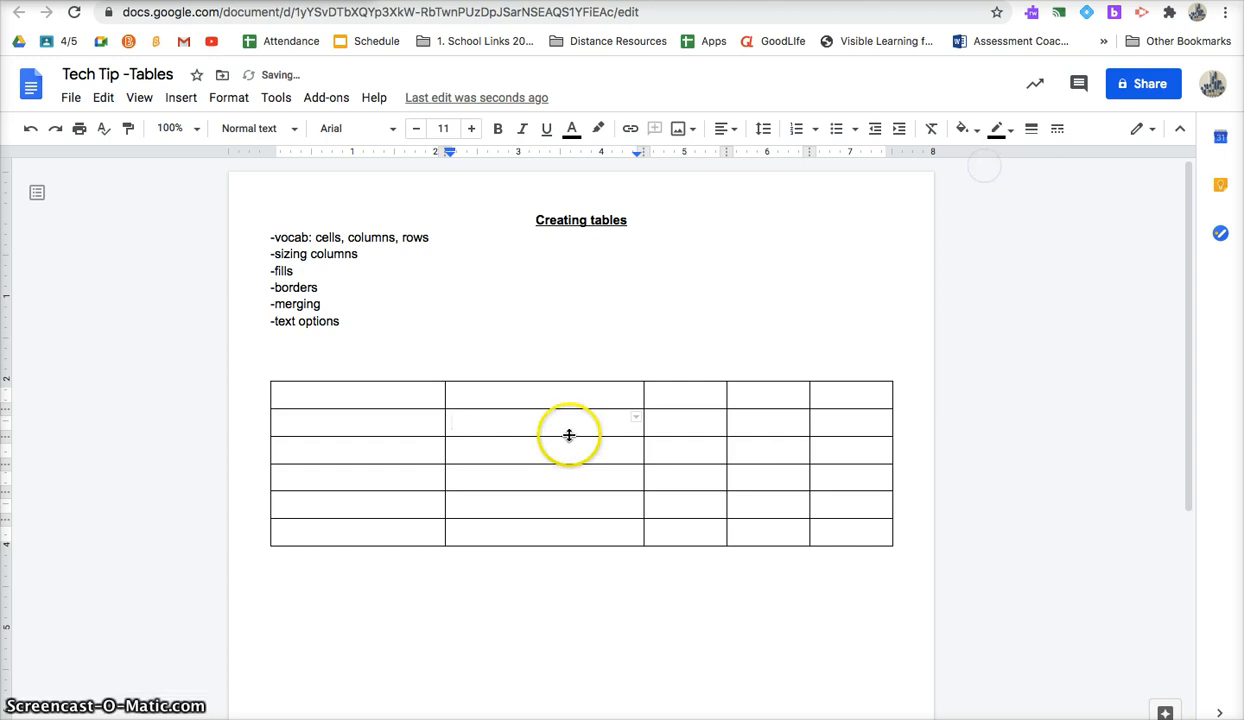
- Select all the cells of the second column, from the first row to the last
double_click(565, 424)
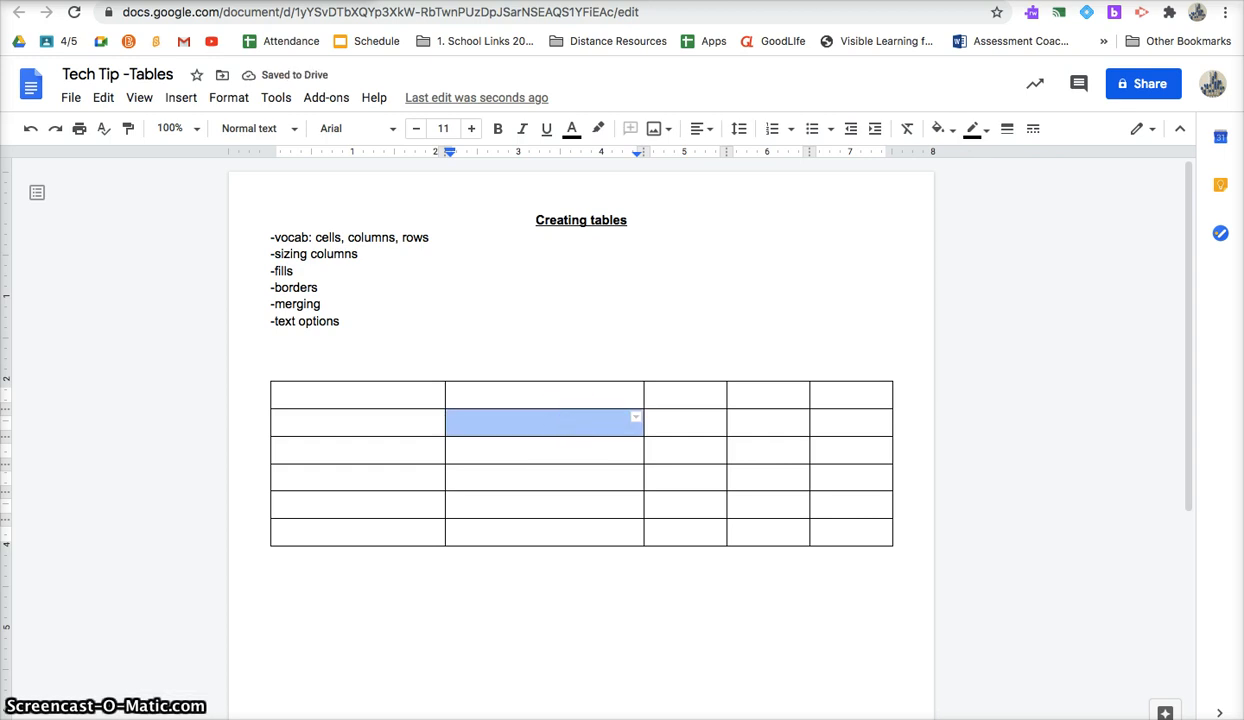
left_click(536, 473)
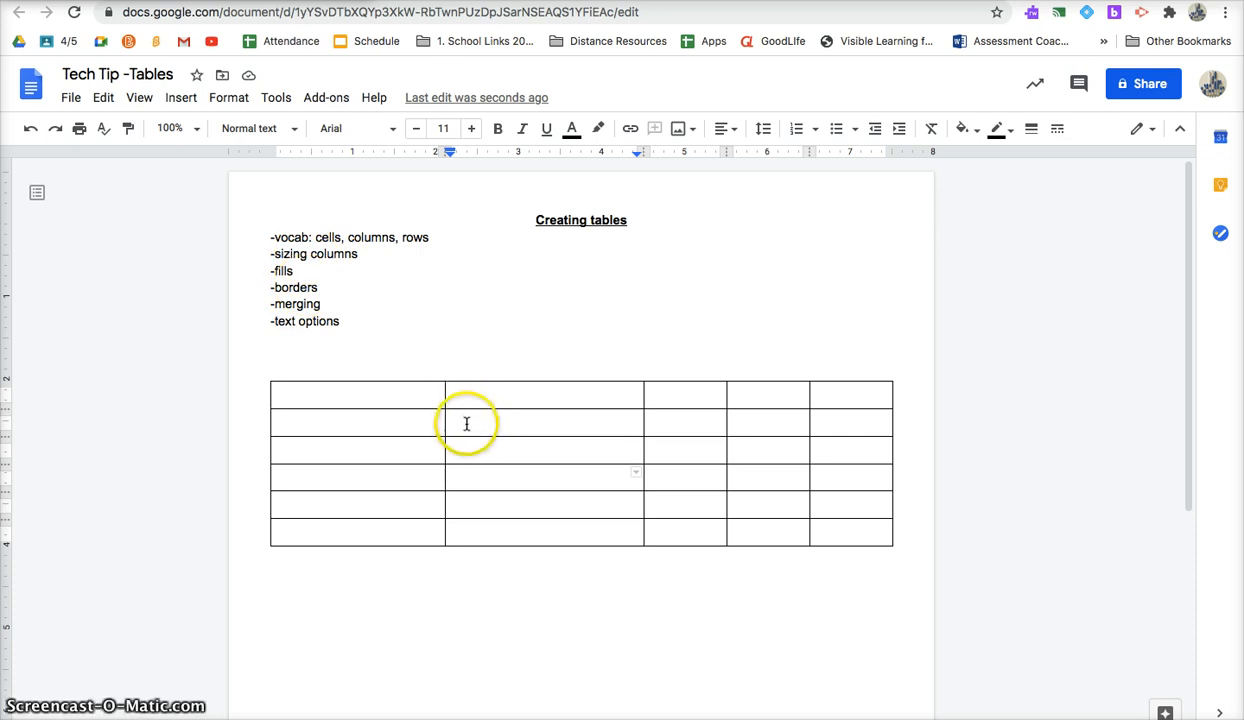
left_click_drag(458, 394, 592, 536)
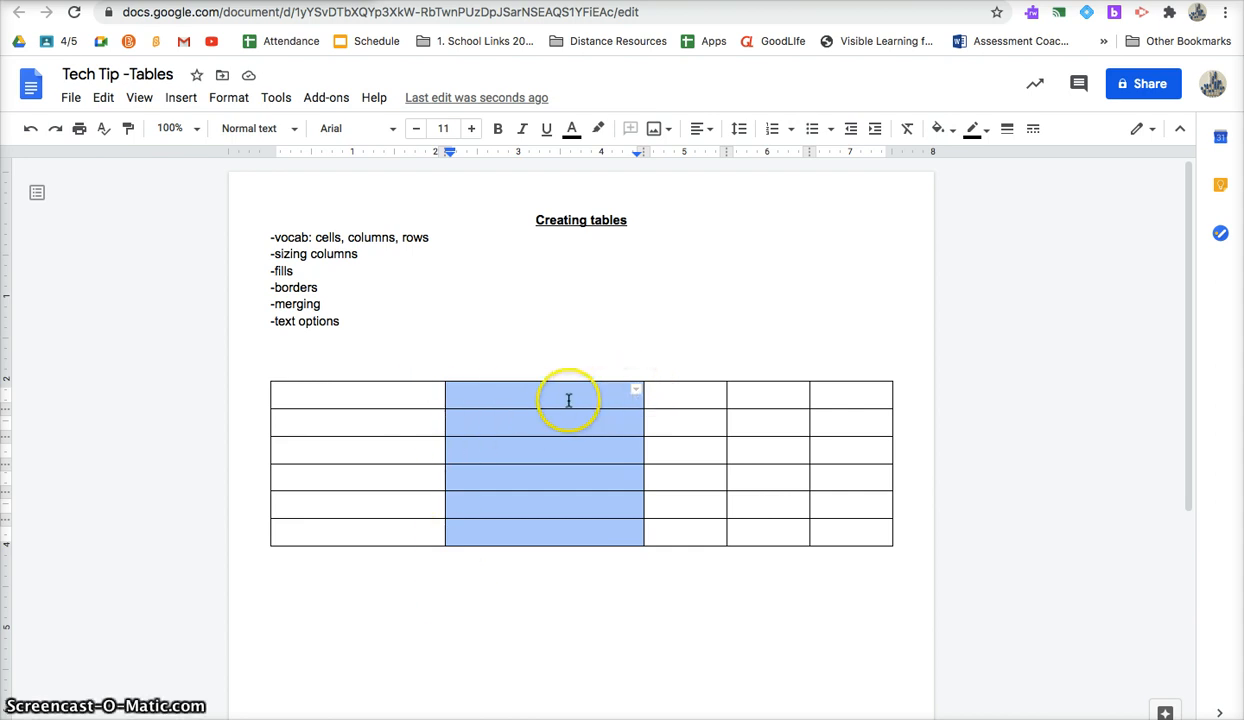
left_click(494, 393)
left_click_drag(491, 392, 557, 524)
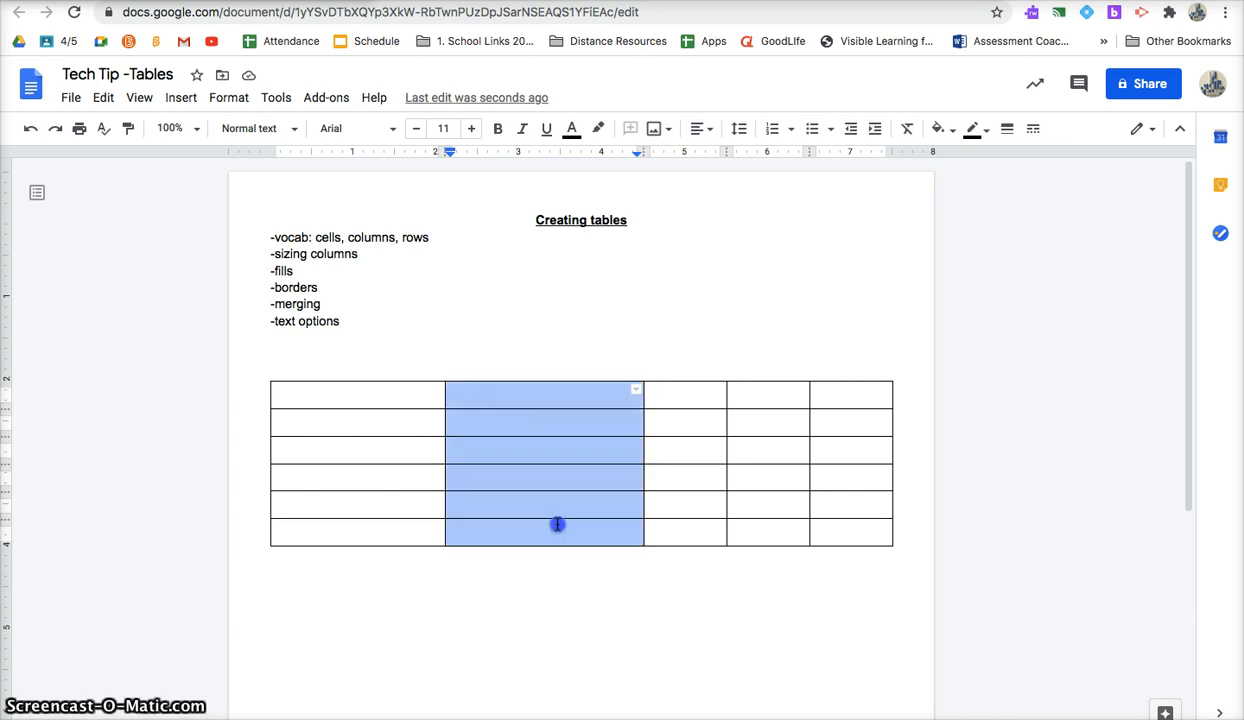
left_click(530, 387)
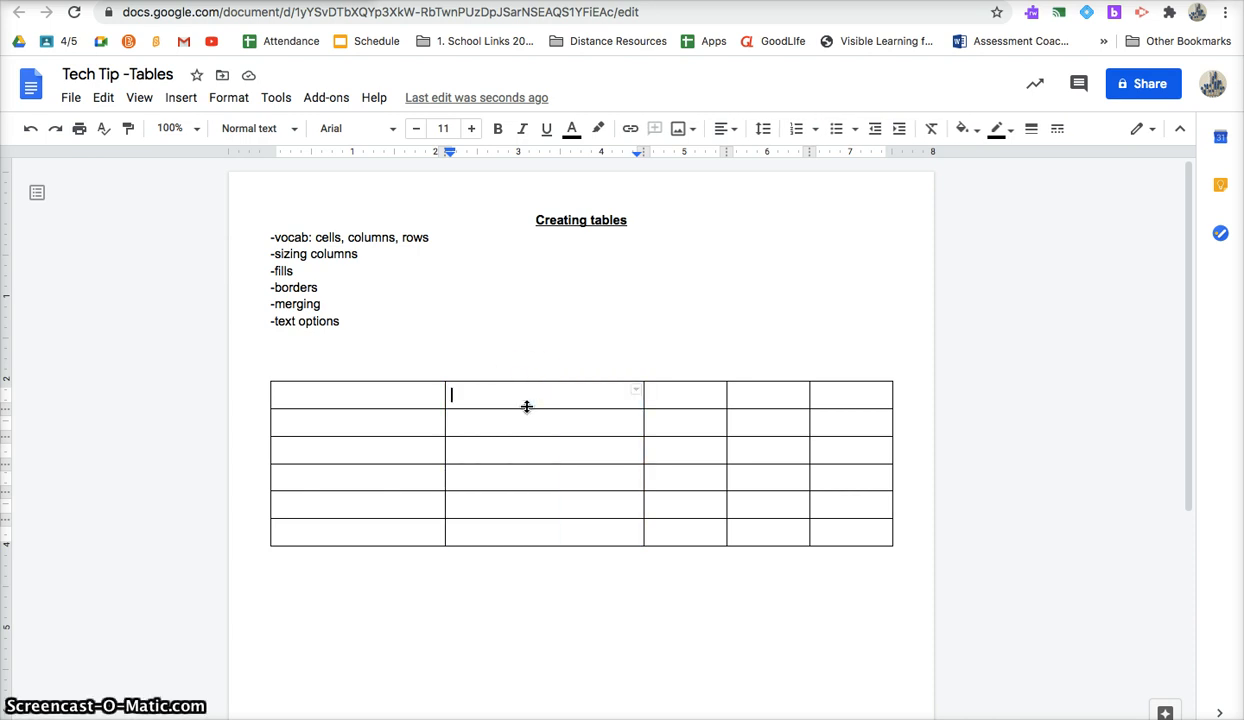
left_click_drag(527, 406, 521, 538)
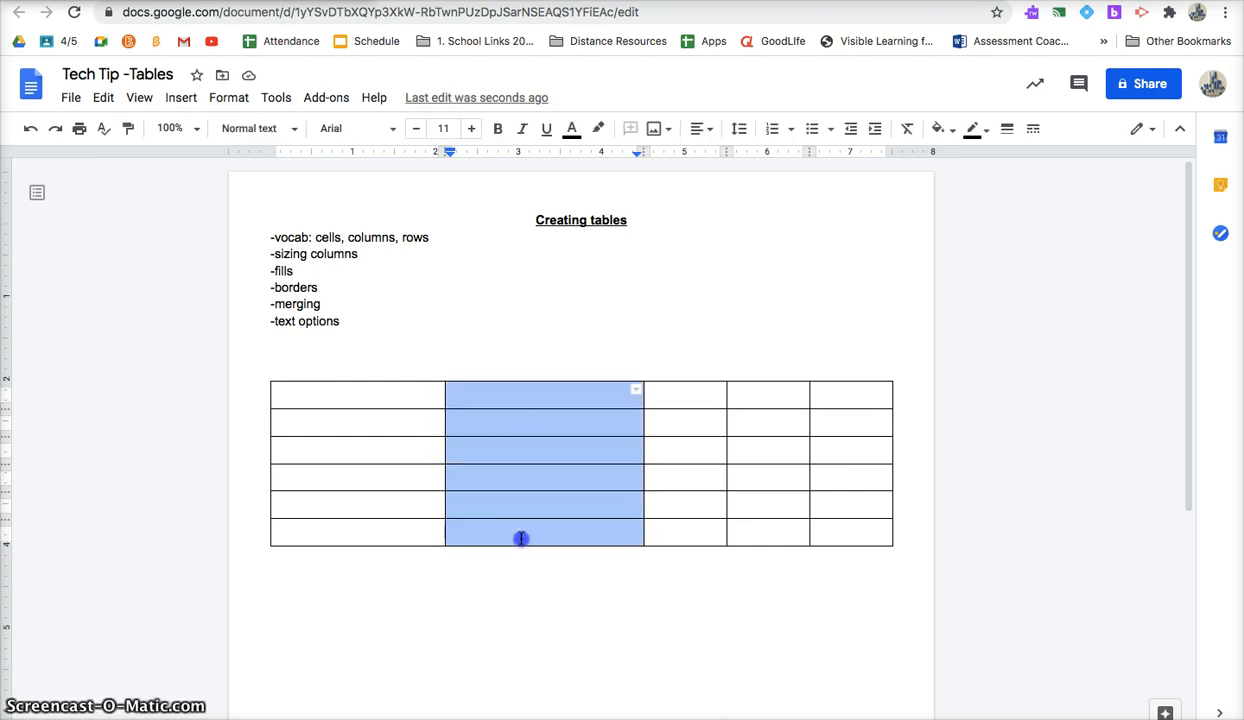
- Extend the selection cell by cell from the second column's top cell until it covers only that whole column
left_click_drag(525, 393, 525, 393)
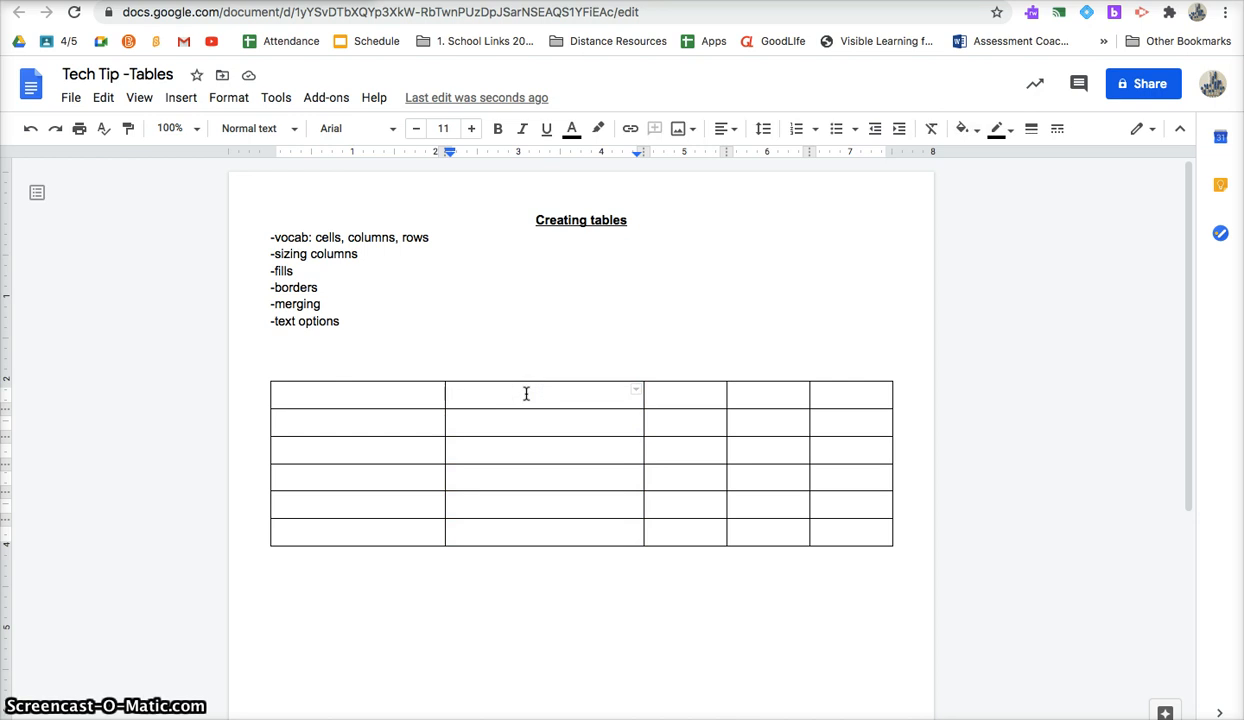
key("shift+Down")
key("shift+Down")
key("shift+Right")
key("shift+Down")
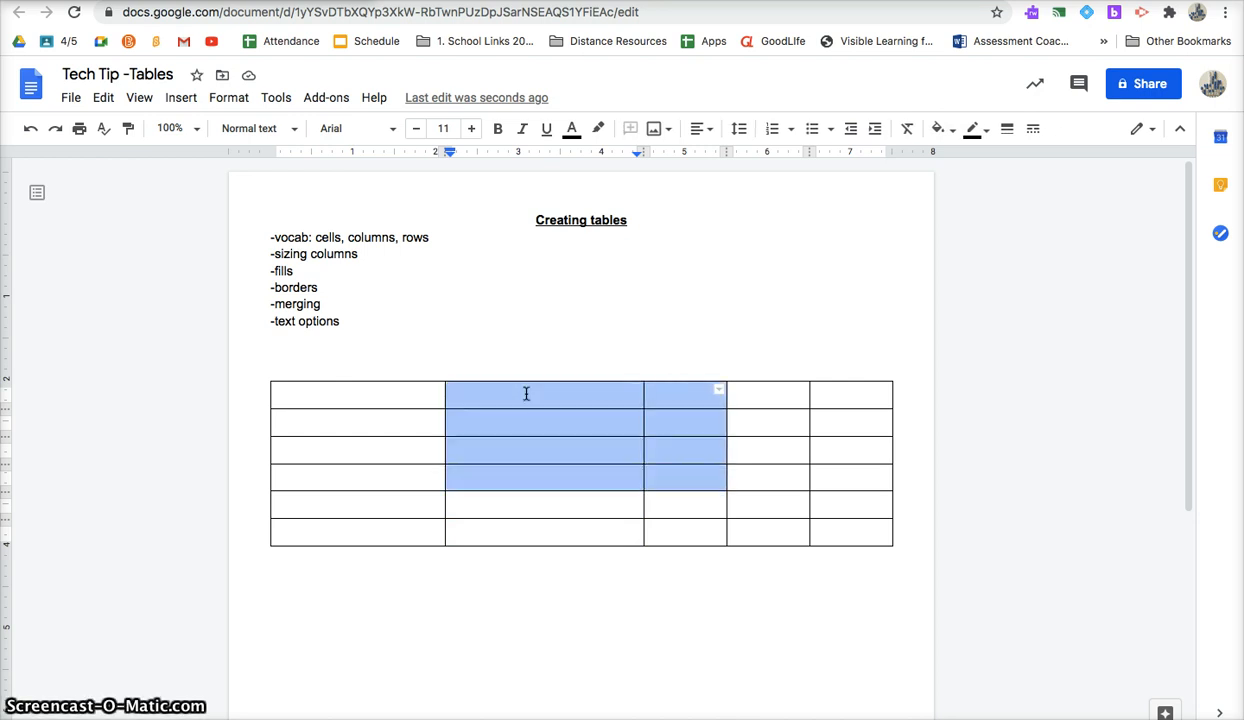
key("shift+Left")
key("shift+Down")
key("shift+Right")
key("shift+Down")
key("shift+Left")
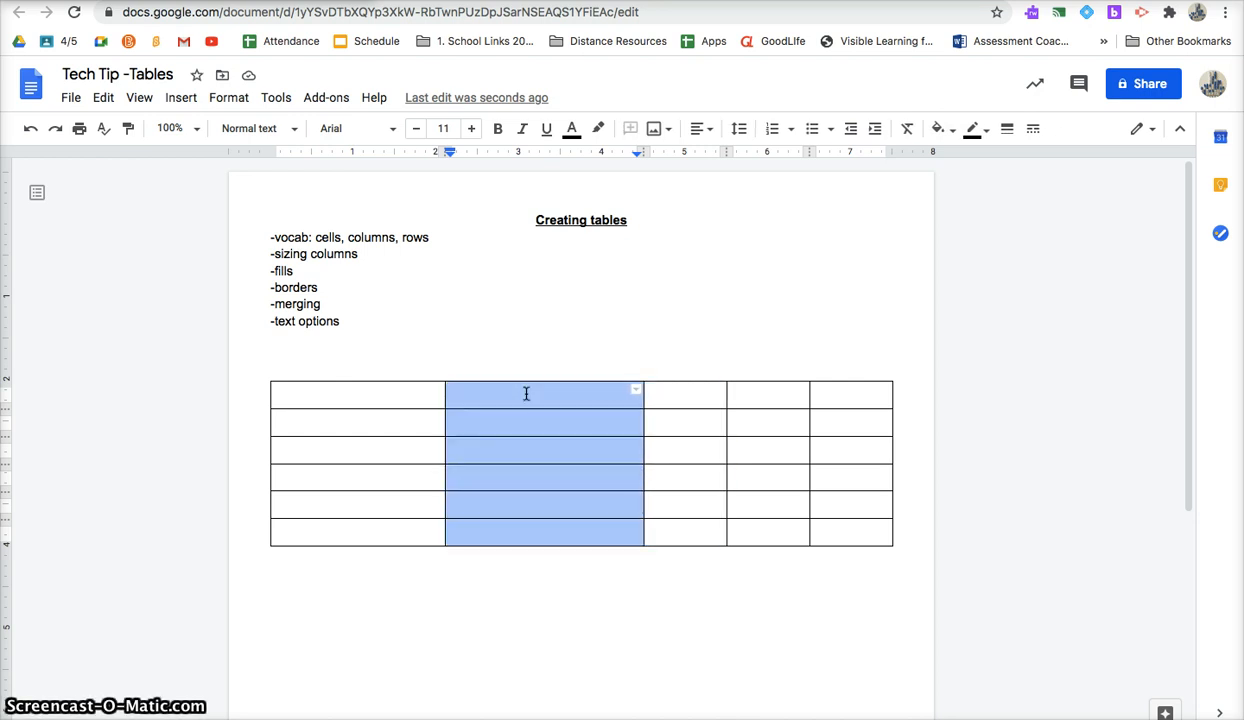
- Shrink the selection to the first four rows, widen it into the third column, and clear it
key("shift+Up")
key("shift+Up")
key("shift+Right")
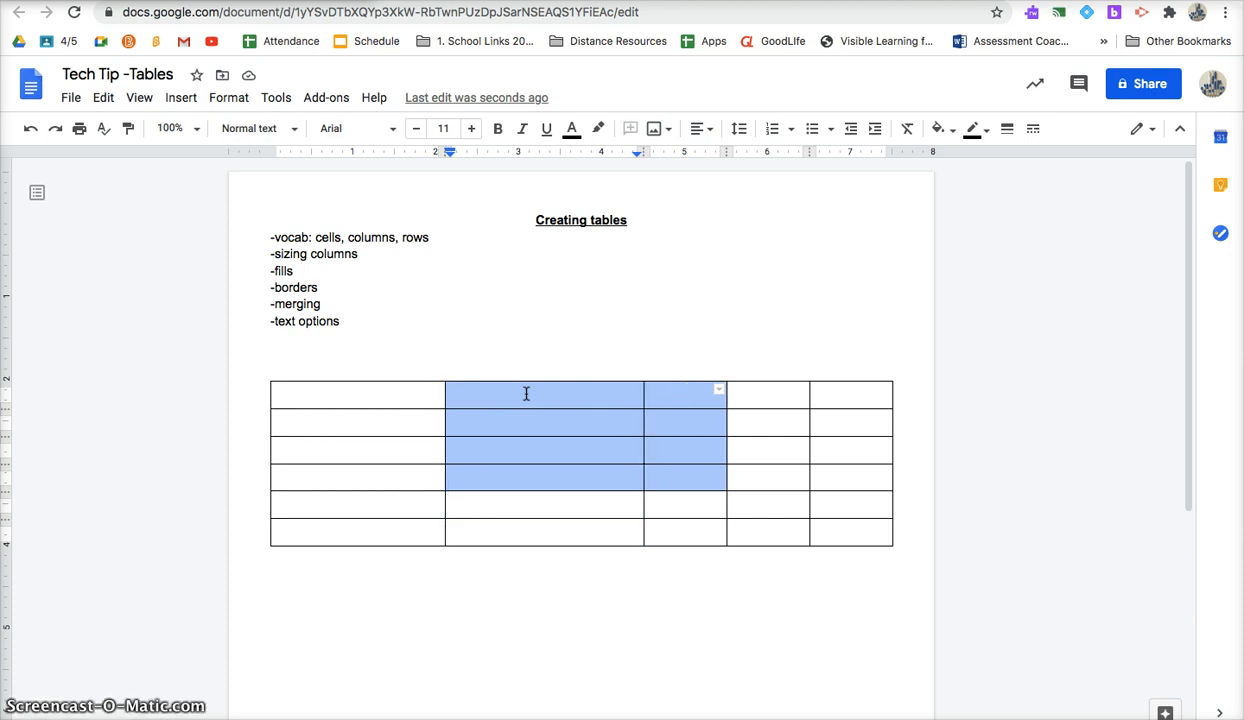
key("shift+Left")
key("shift+Left")
key("Right")
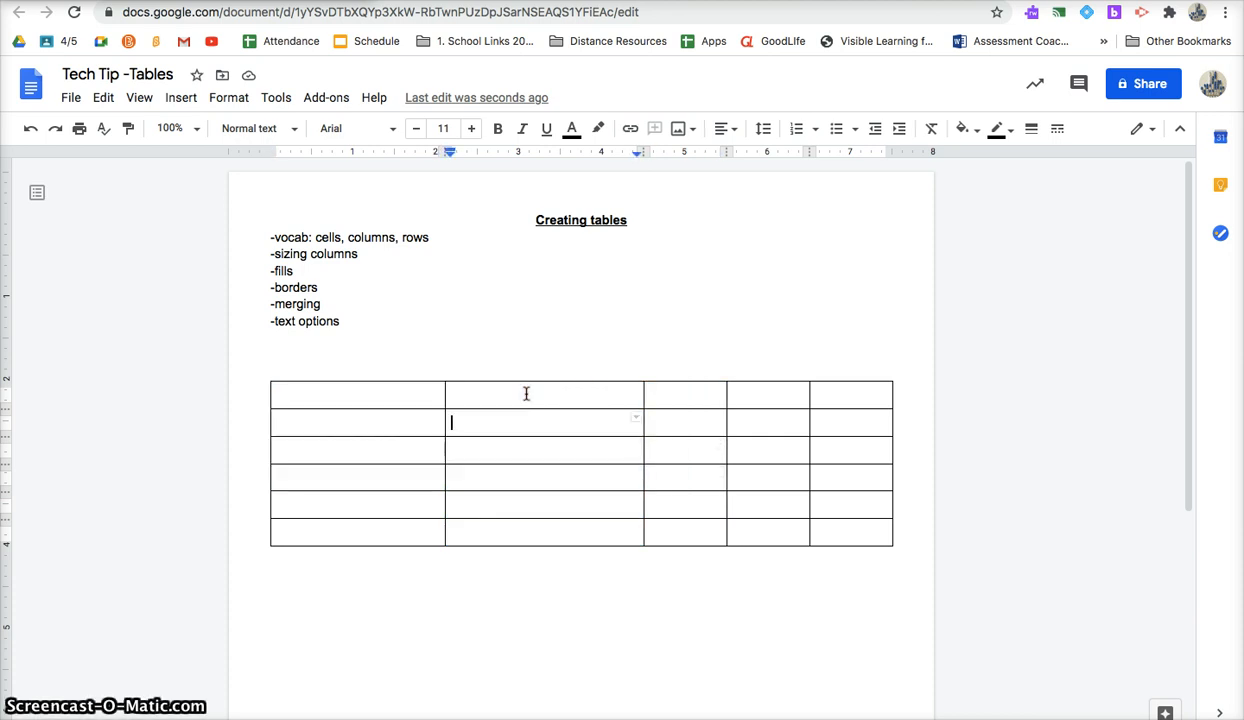
- Select a block of cells from the second row of the second column, and reselect cells down the second column from its top cell
key("shift+Right")
key("shift+Right")
key("shift+Right")
key("shift+Right")
key("shift+Left")
key("shift+Down")
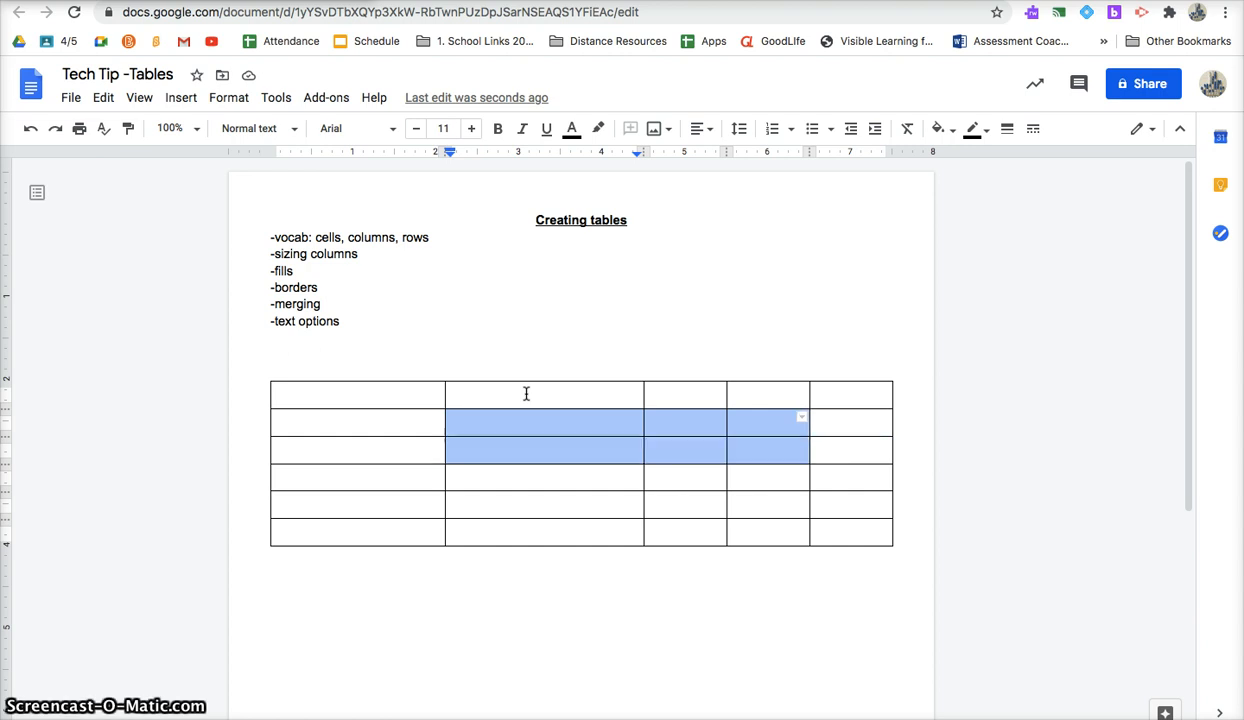
key("shift+Down")
key("shift+Left")
left_click(503, 388)
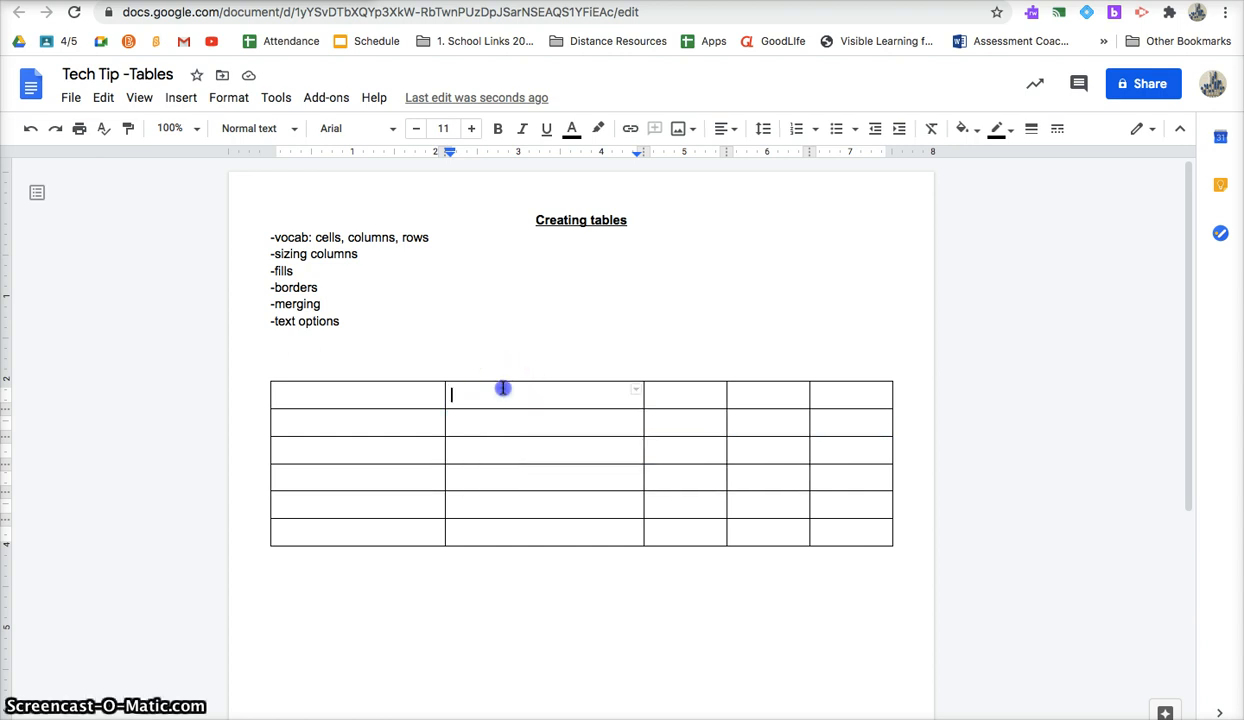
left_click_drag(507, 407, 508, 472)
- Set the border between the first and second columns to 3pt thick and color it red
left_click(386, 389)
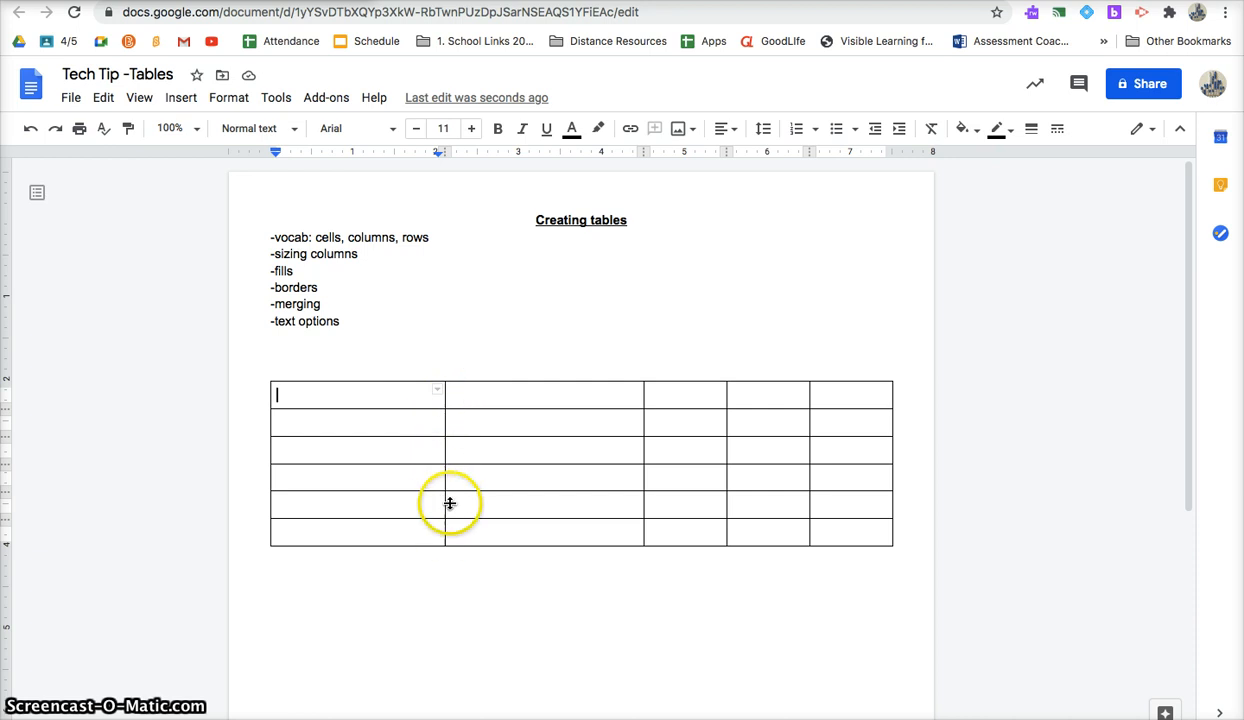
left_click(386, 391)
left_click_drag(386, 391, 414, 530)
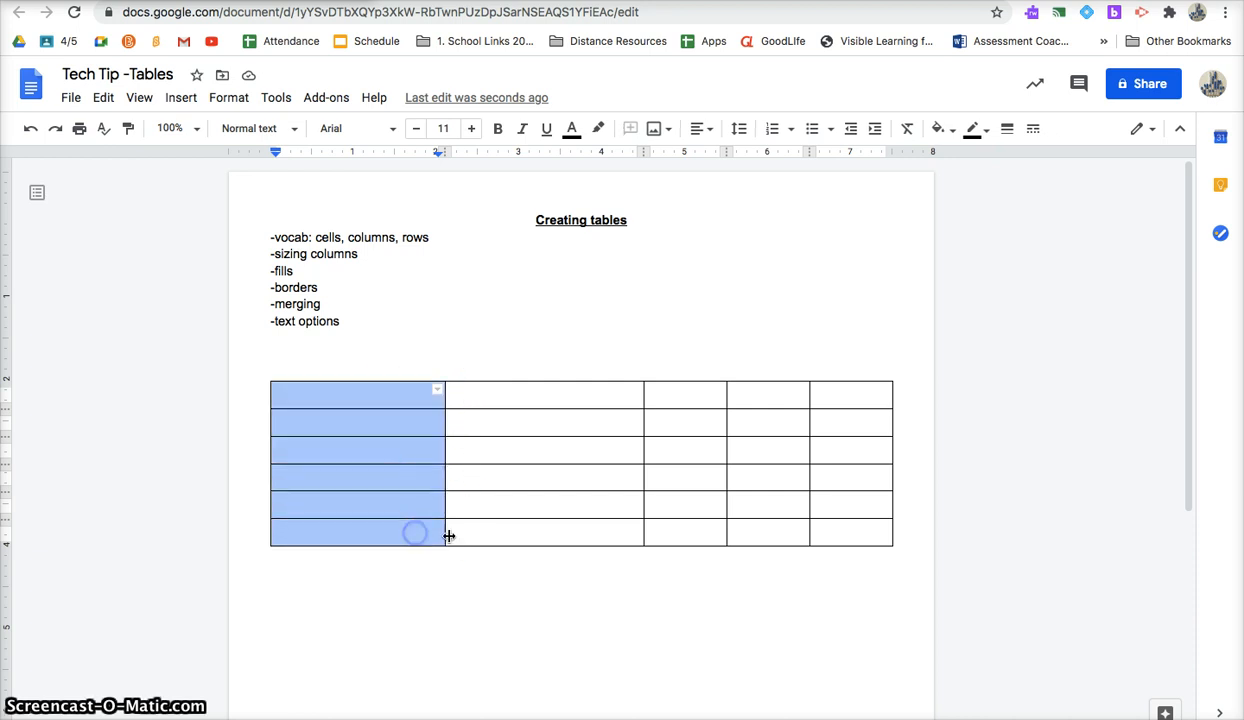
left_click(437, 391)
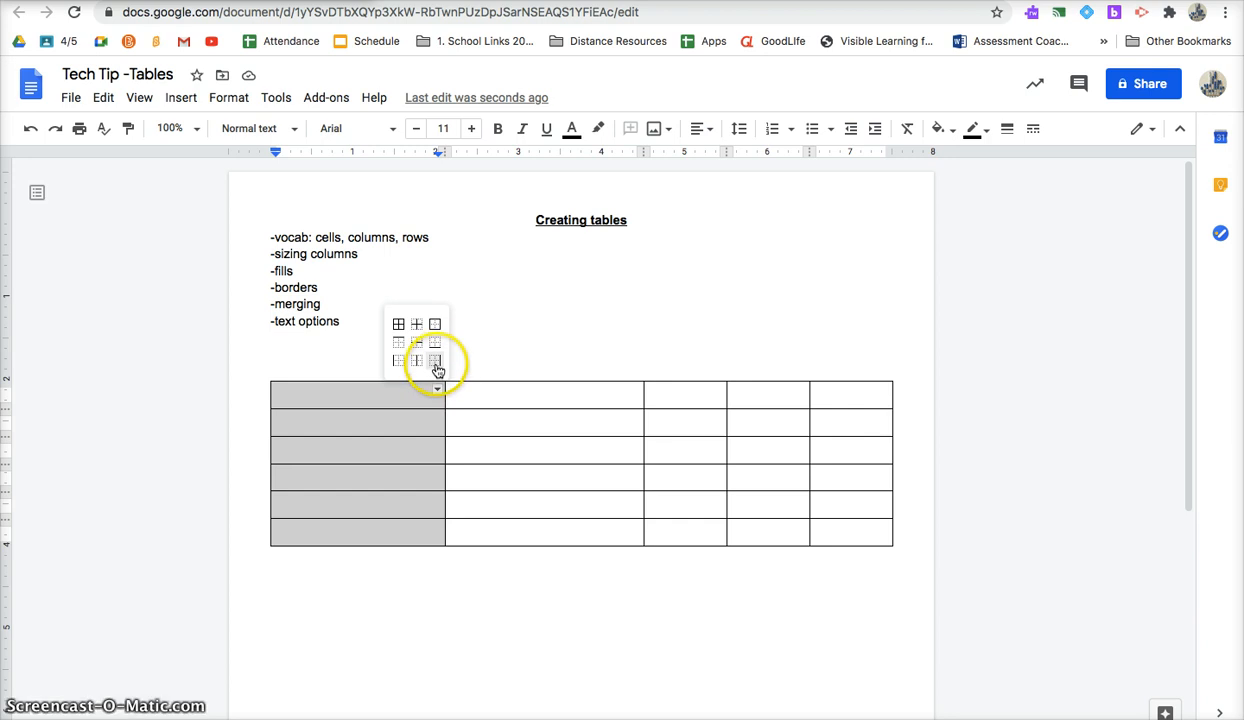
left_click(436, 362)
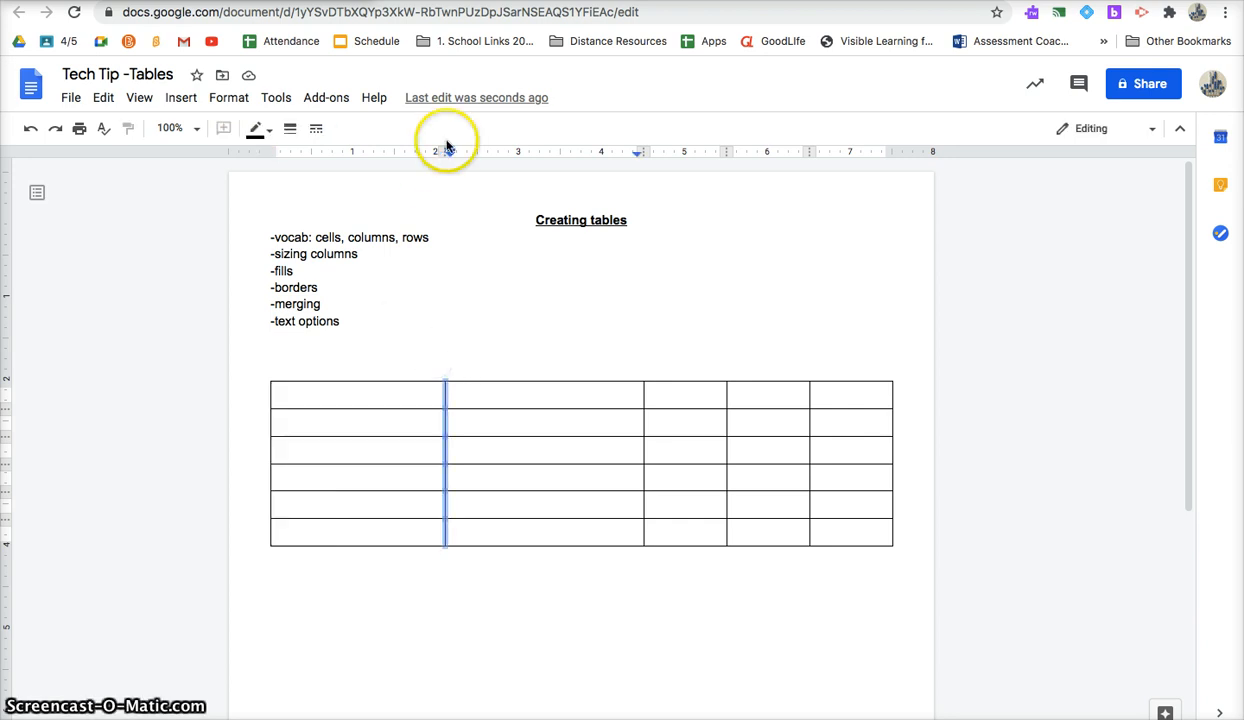
left_click(290, 128)
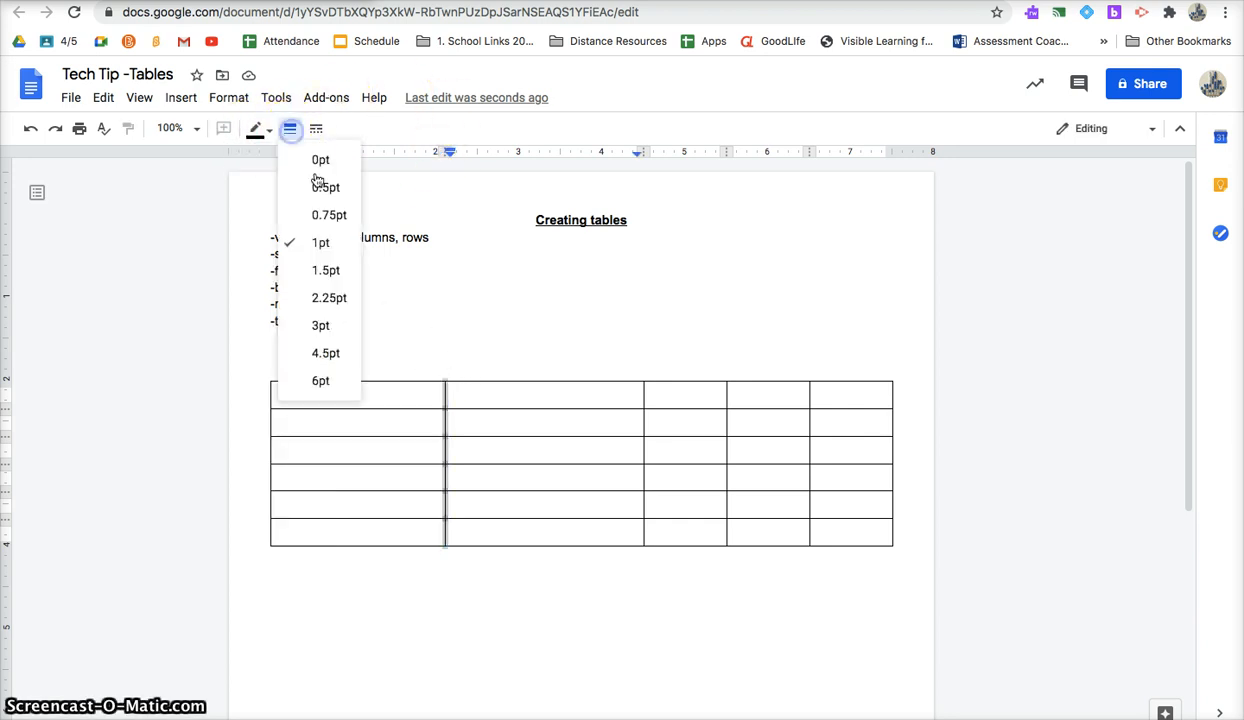
left_click(342, 328)
left_click(270, 131)
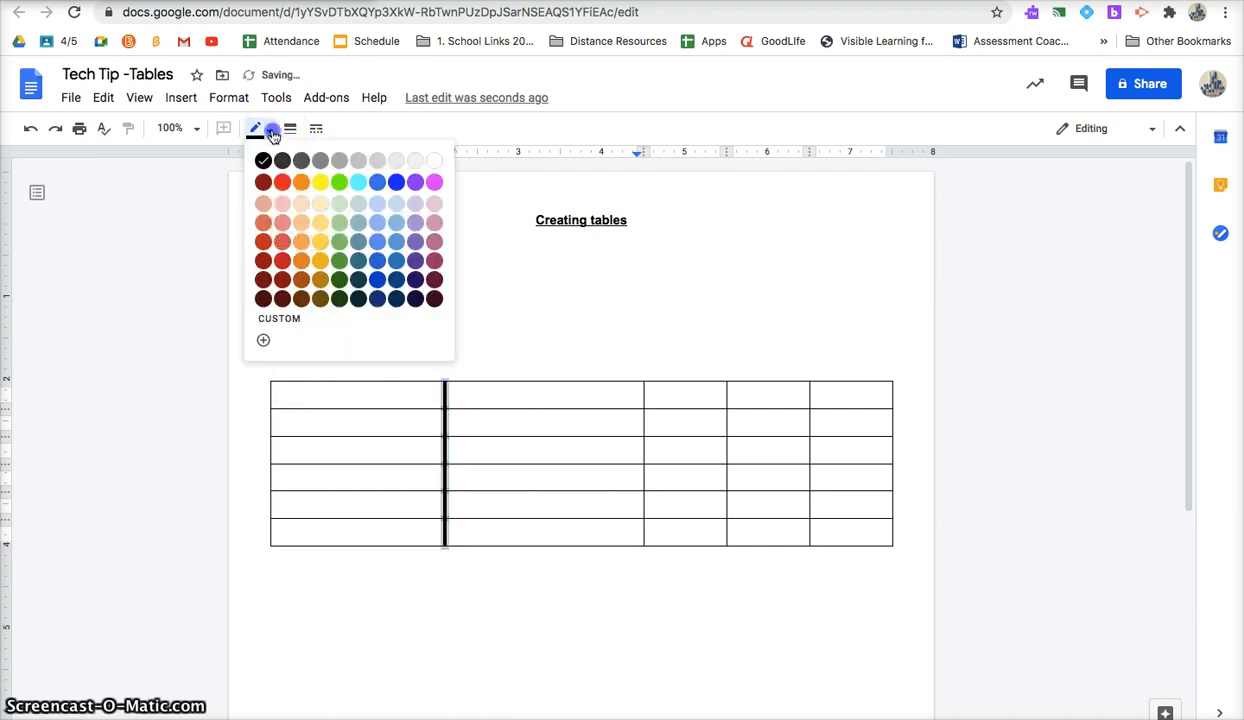
left_click(282, 260)
left_click(346, 447)
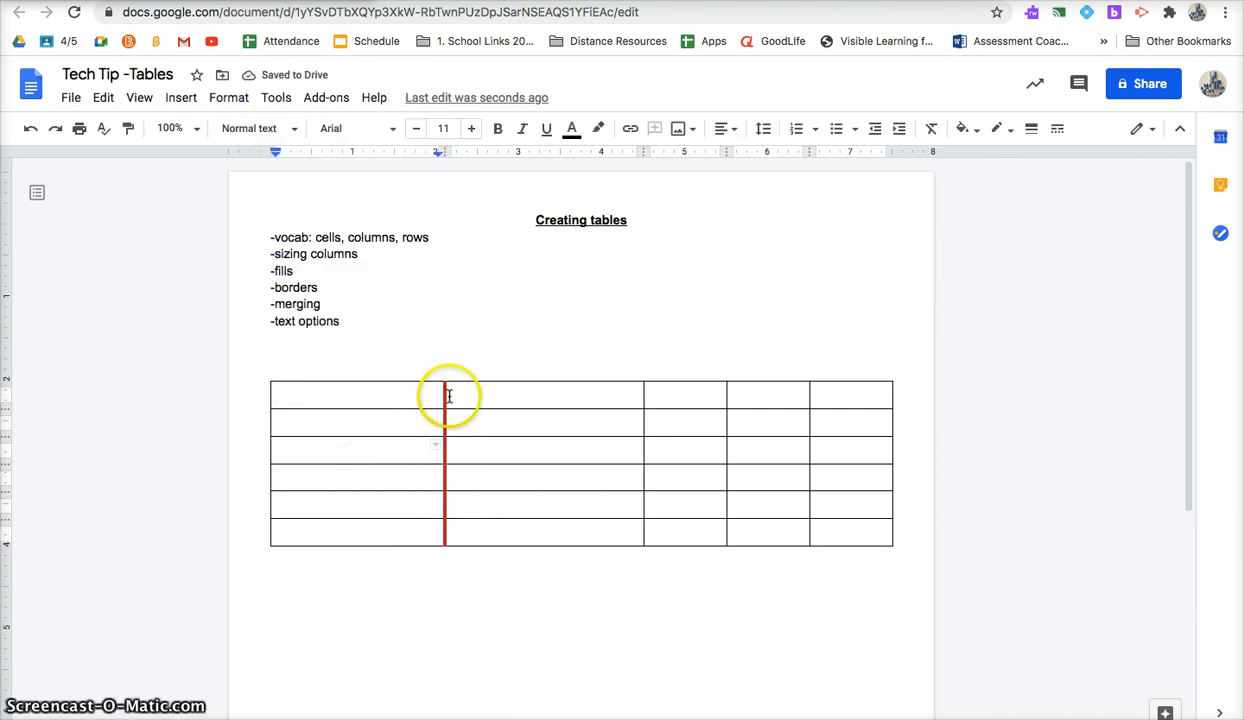
- Make the outer border around the third column 2.25pt thick and dashed
left_click_drag(661, 386, 694, 529)
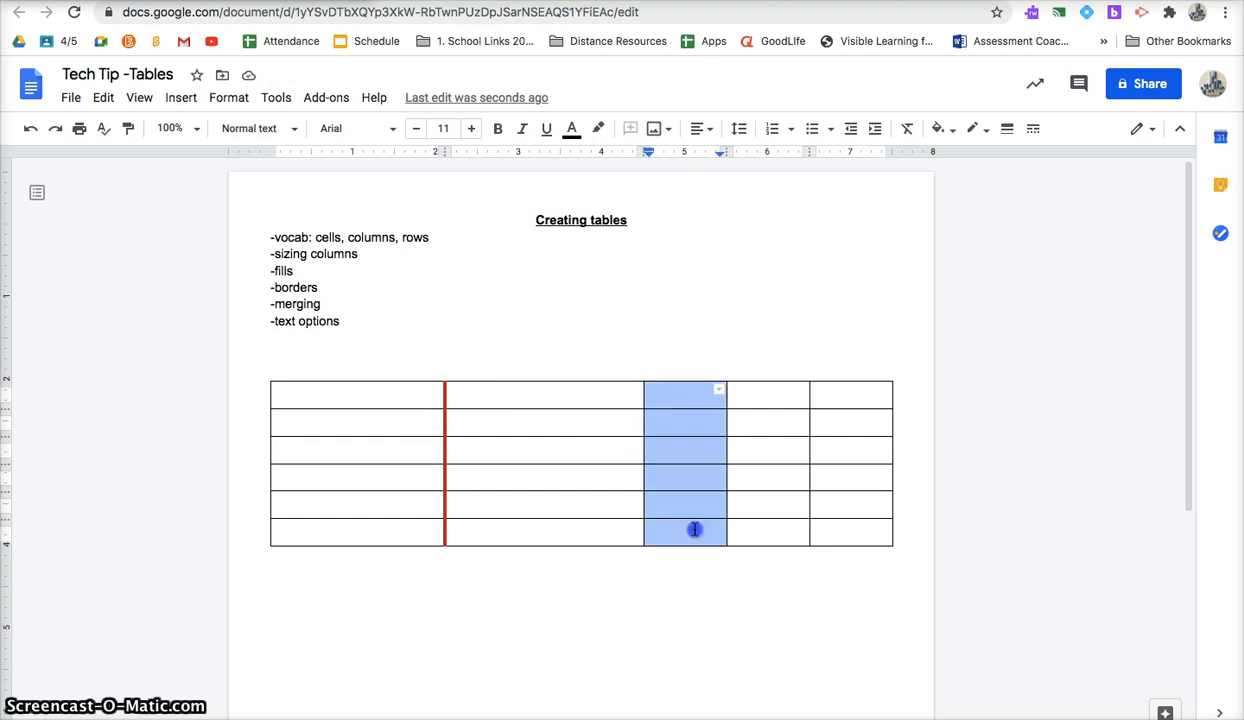
left_click(718, 391)
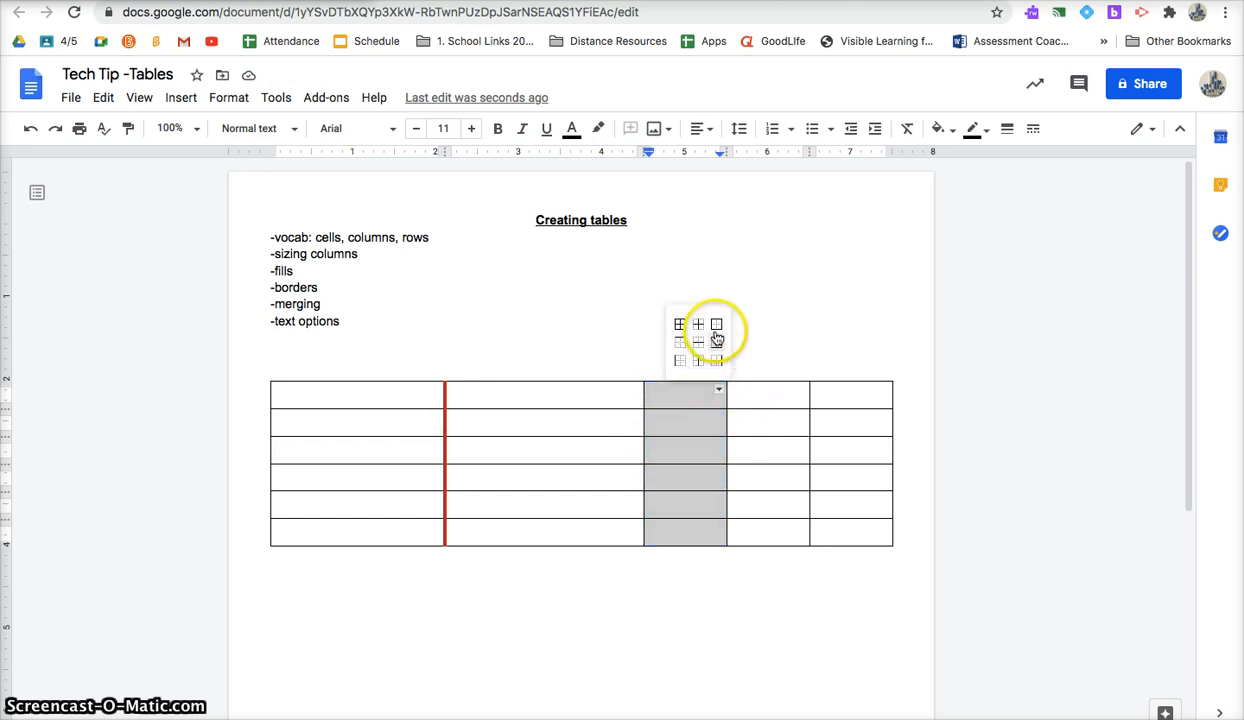
left_click(718, 328)
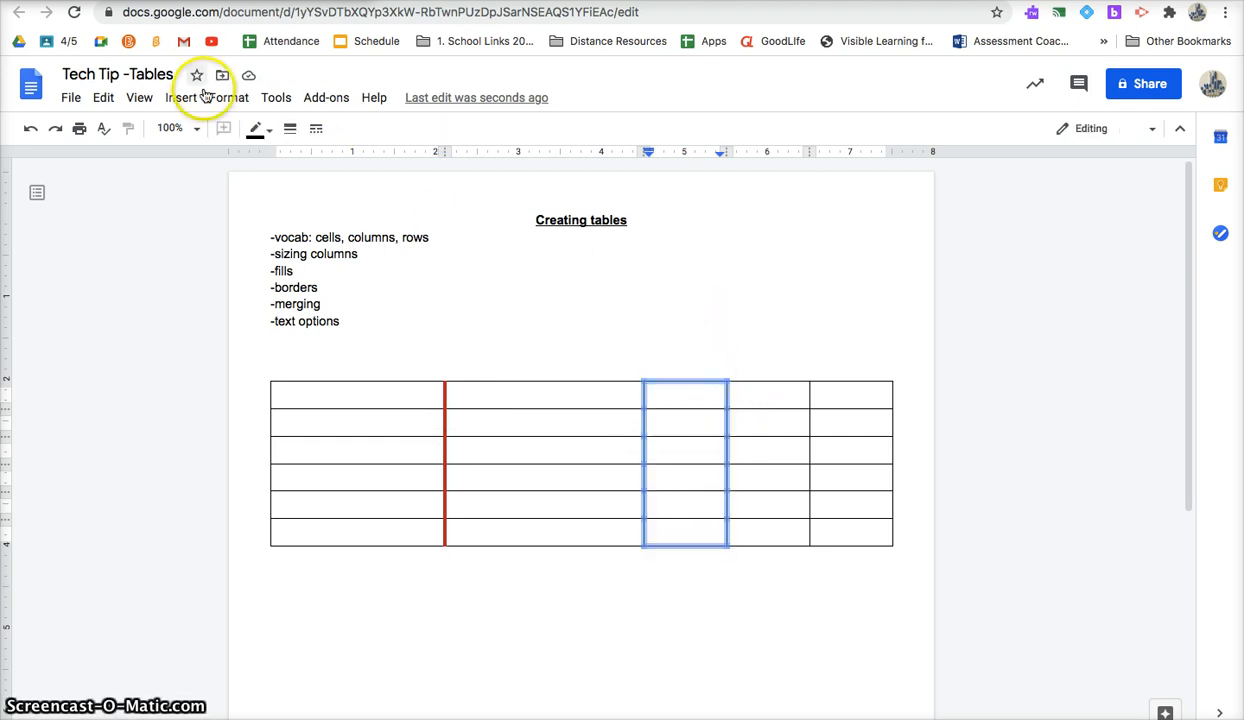
left_click(285, 132)
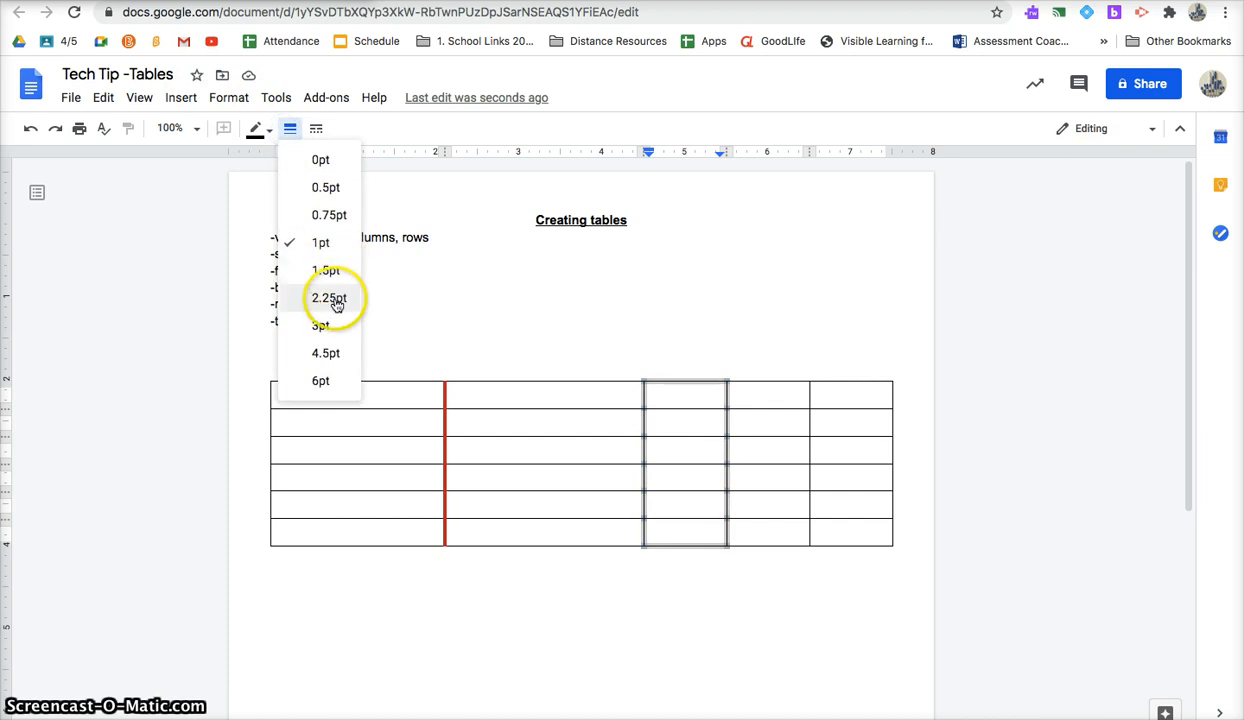
left_click(336, 299)
left_click(316, 131)
left_click(375, 210)
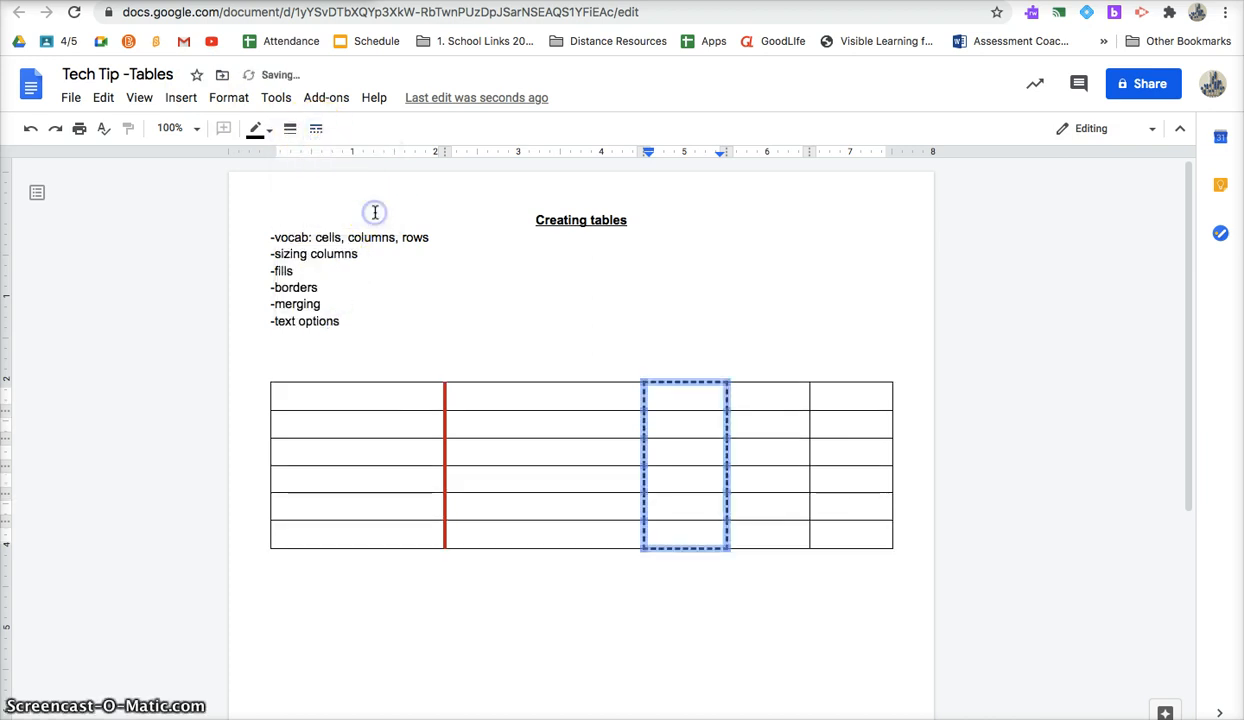
left_click(573, 341)
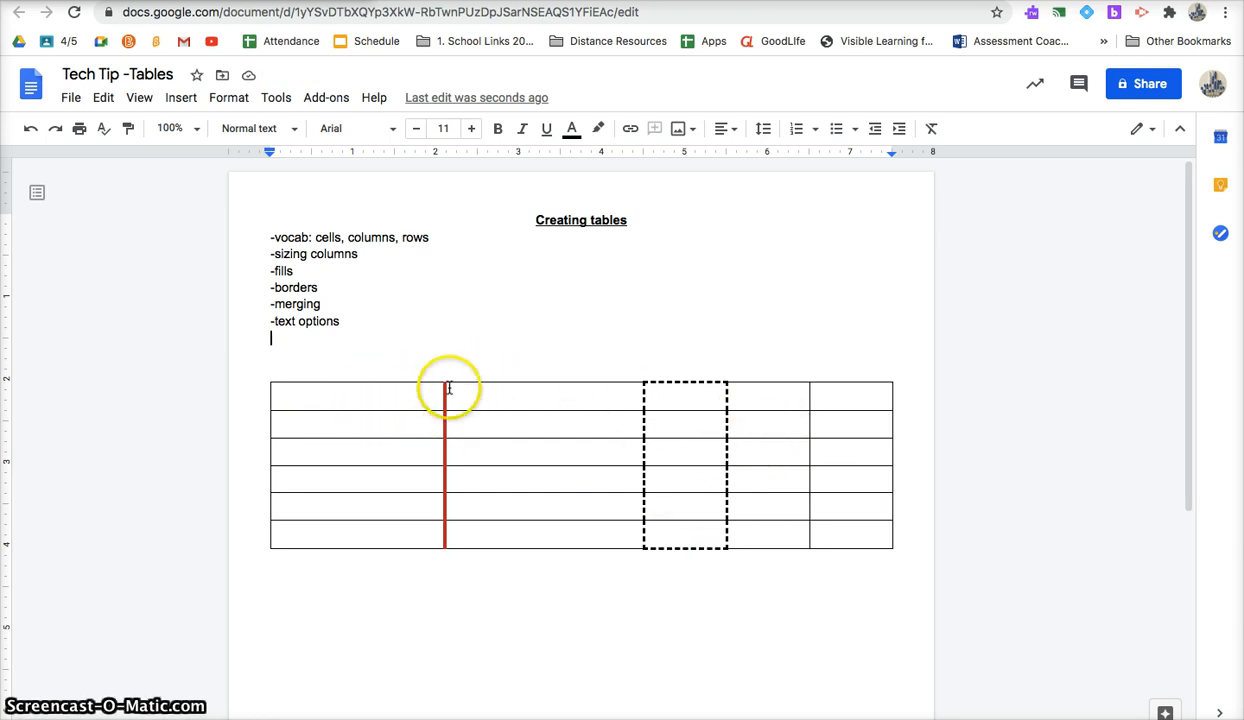
left_click(350, 465)
left_click_drag(319, 400, 301, 394)
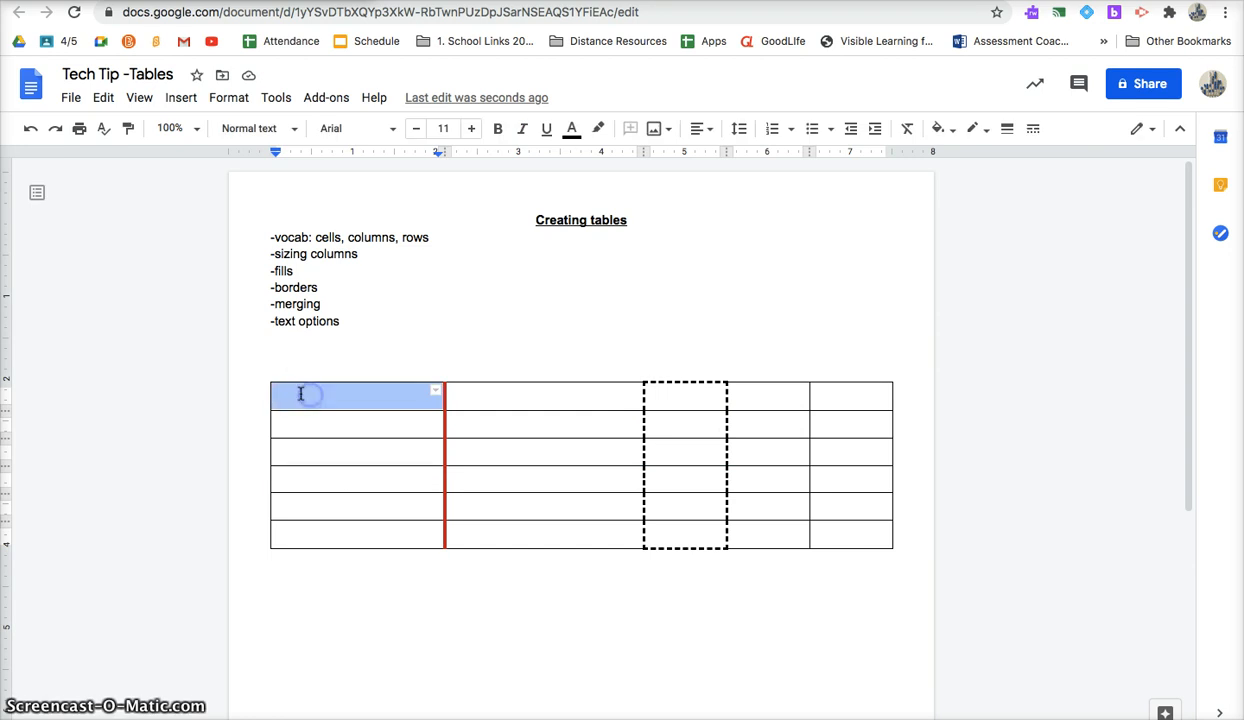
left_click(368, 398)
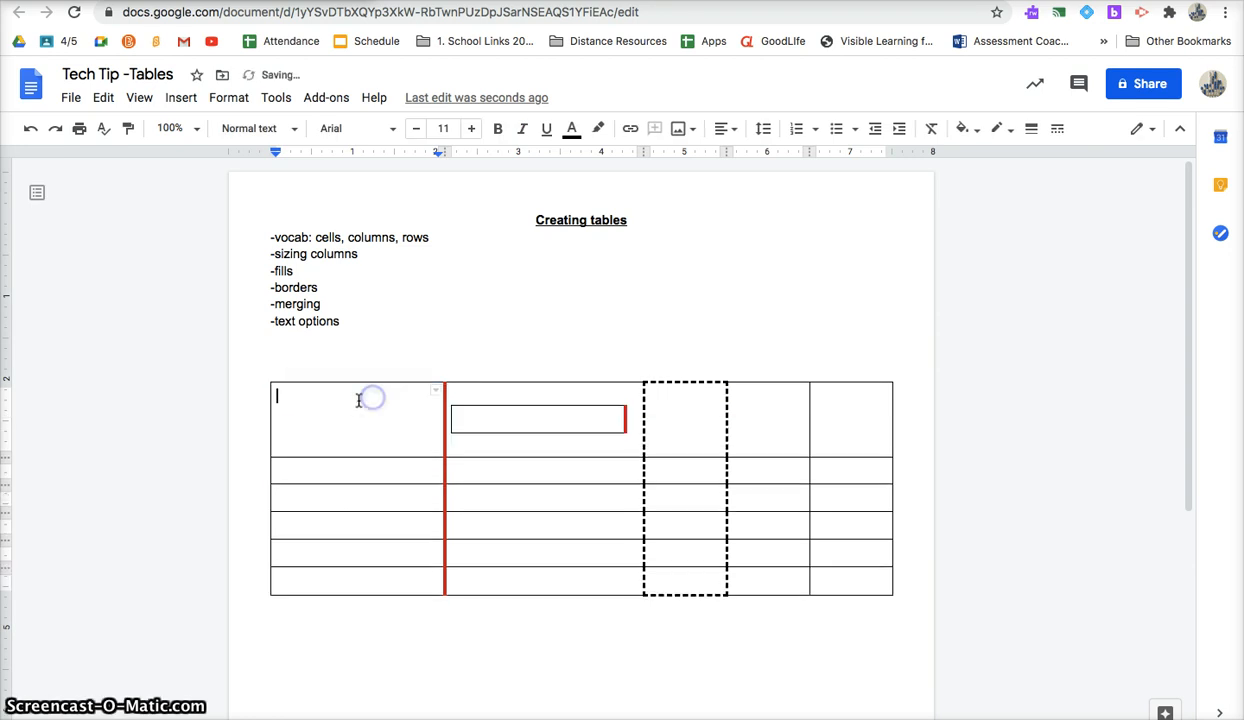
key("ctrl+z")
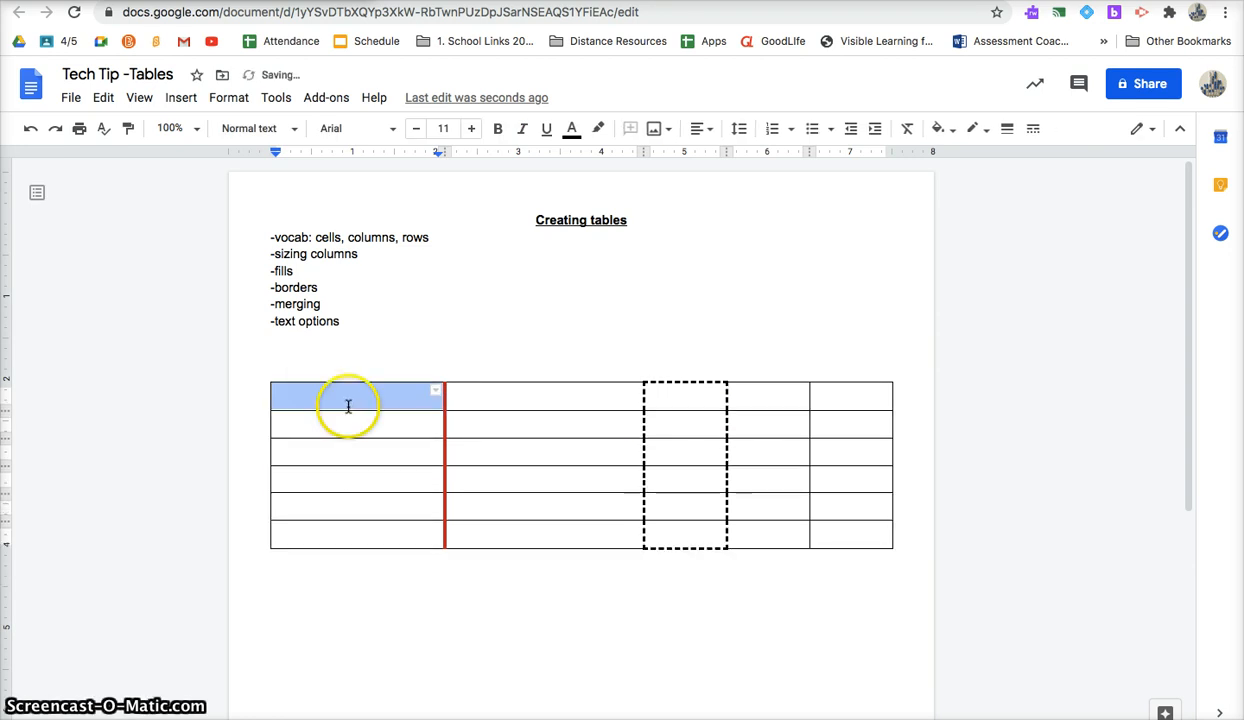
left_click(365, 423)
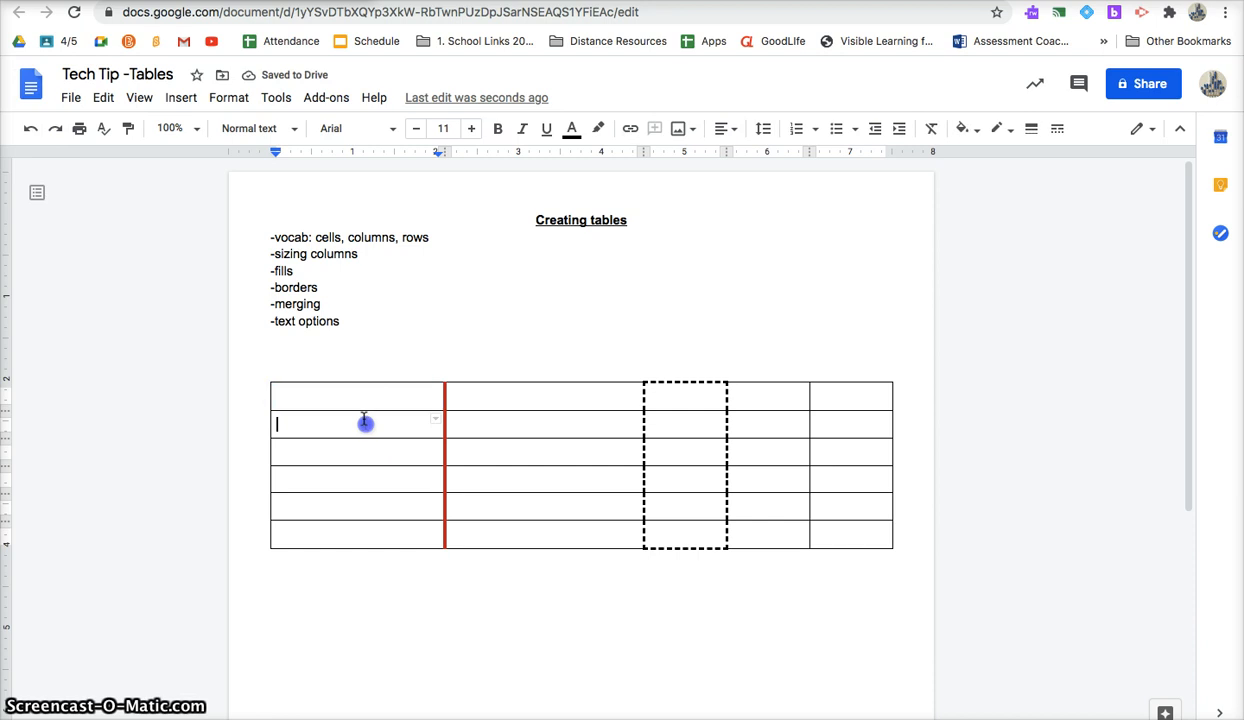
- Set the border beneath the table's first row to 3pt thick and color it blue
left_click_drag(365, 394, 852, 392)
left_click(886, 392)
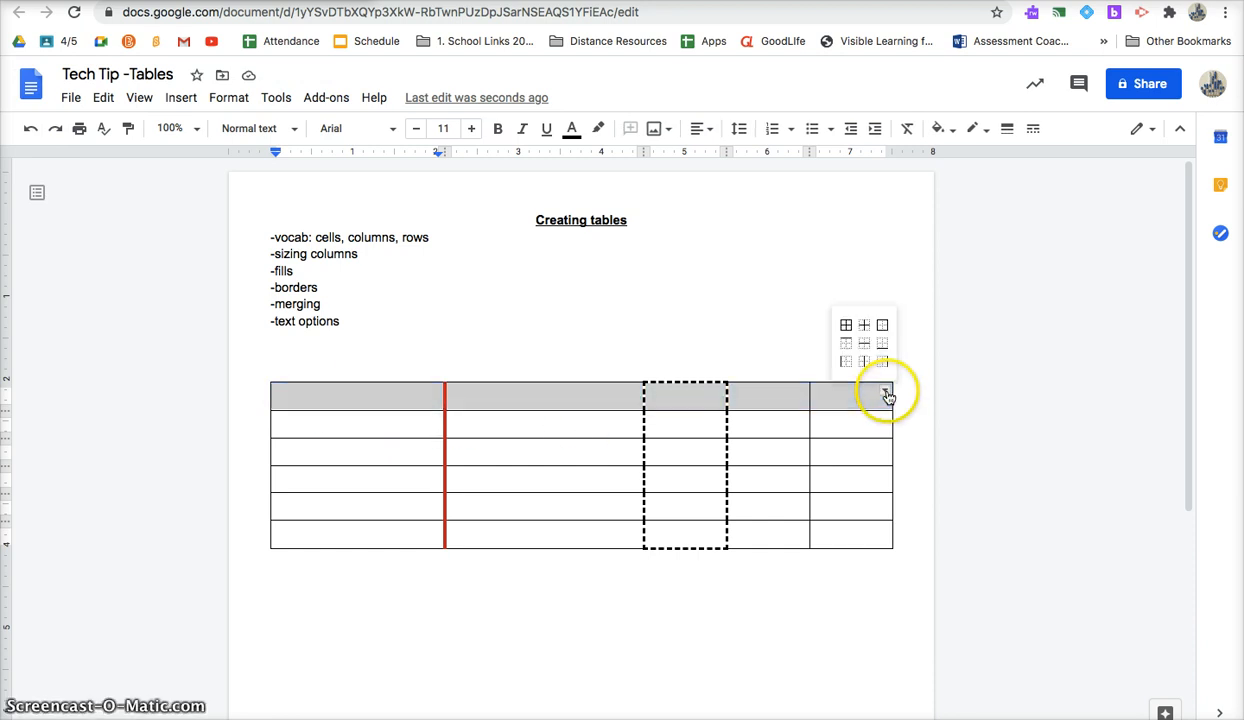
left_click(880, 345)
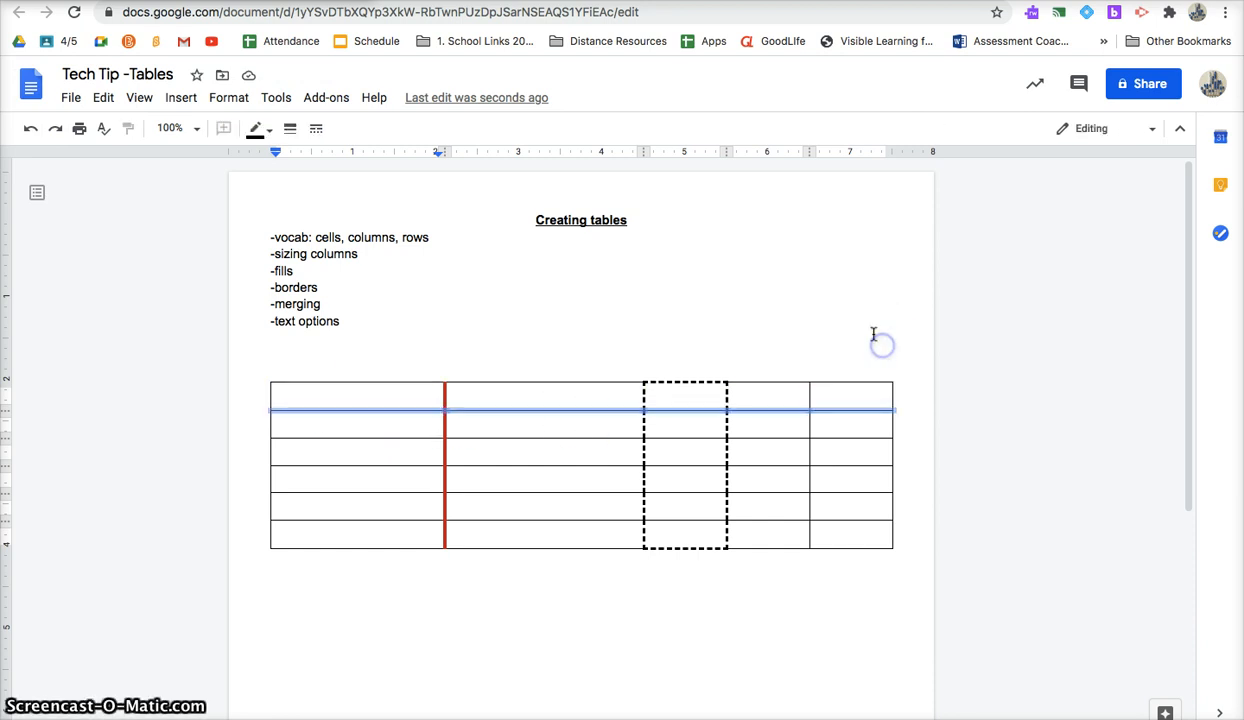
left_click(292, 129)
left_click(345, 333)
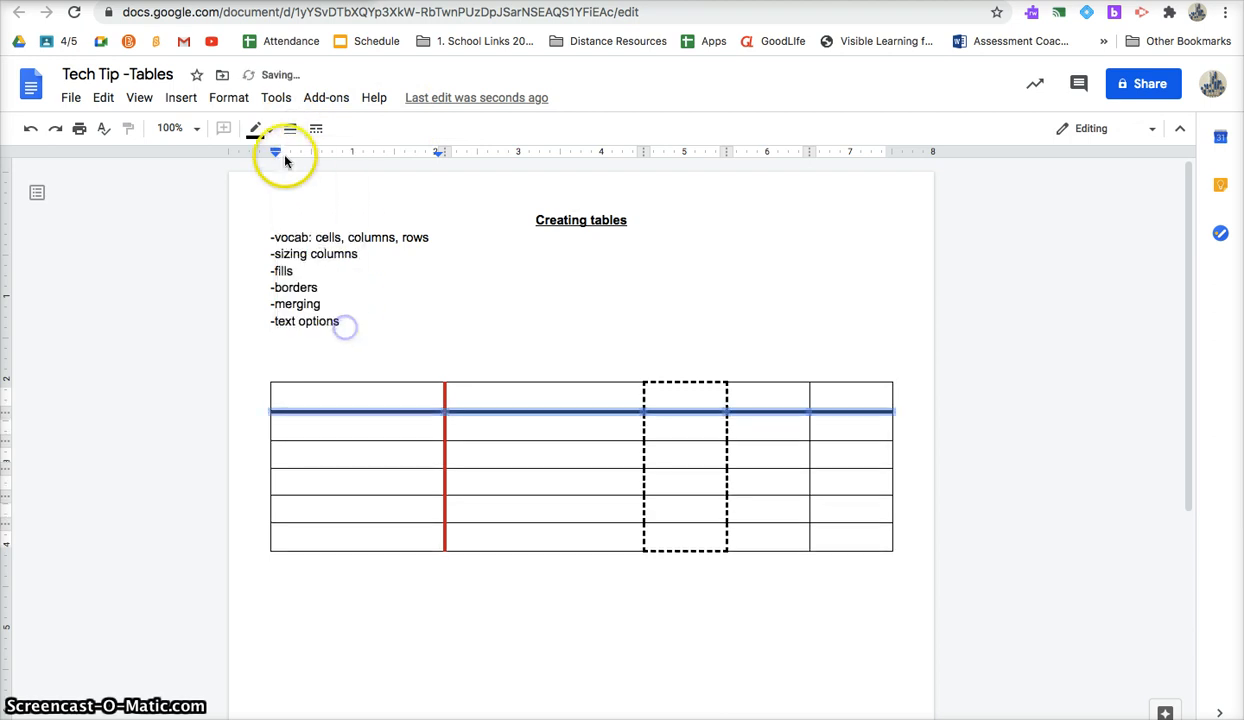
left_click(256, 129)
left_click(397, 182)
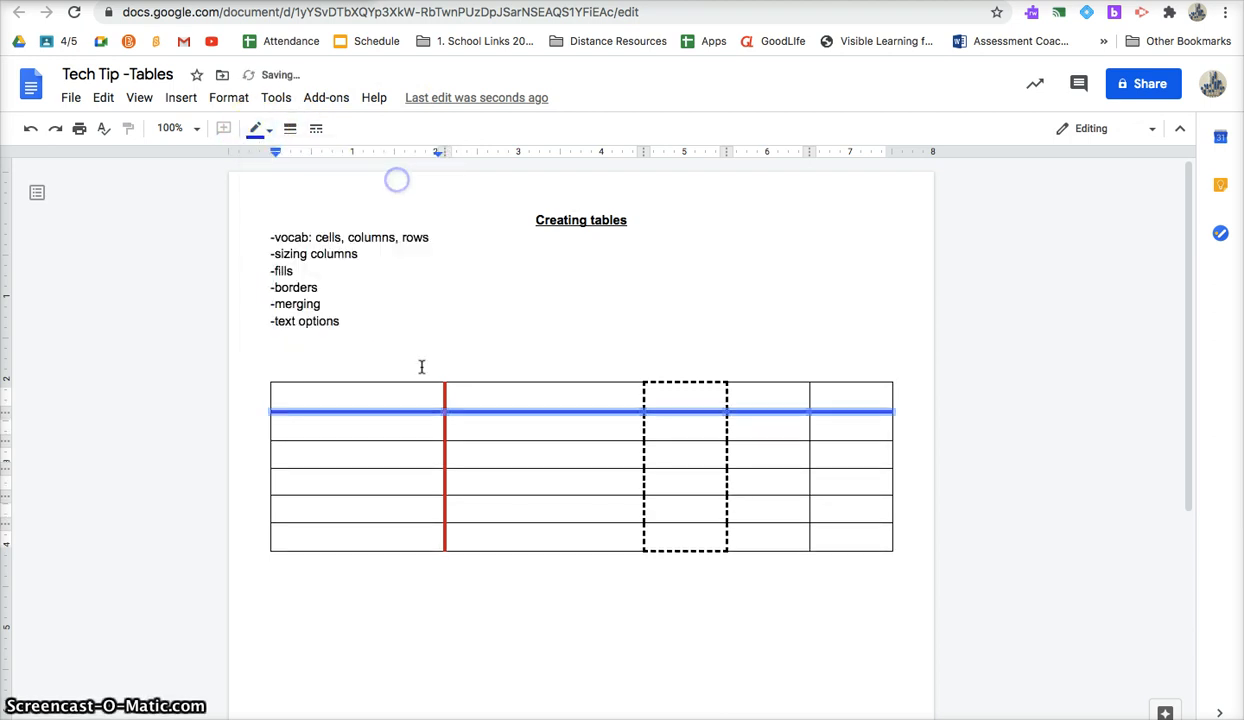
left_click(554, 426)
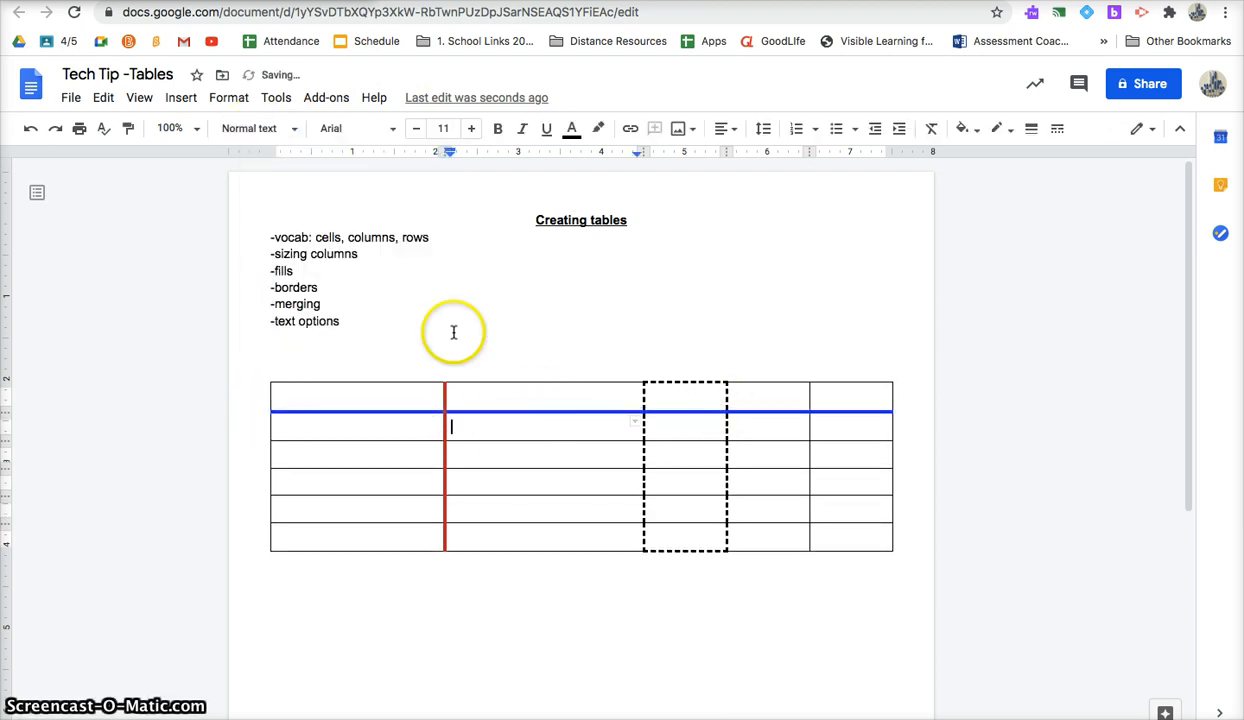
- Enter "Math" in the first column's second row, and "Idea 1" and "Idea 2" in the second column's second and third rows
left_click_drag(292, 289, 318, 288)
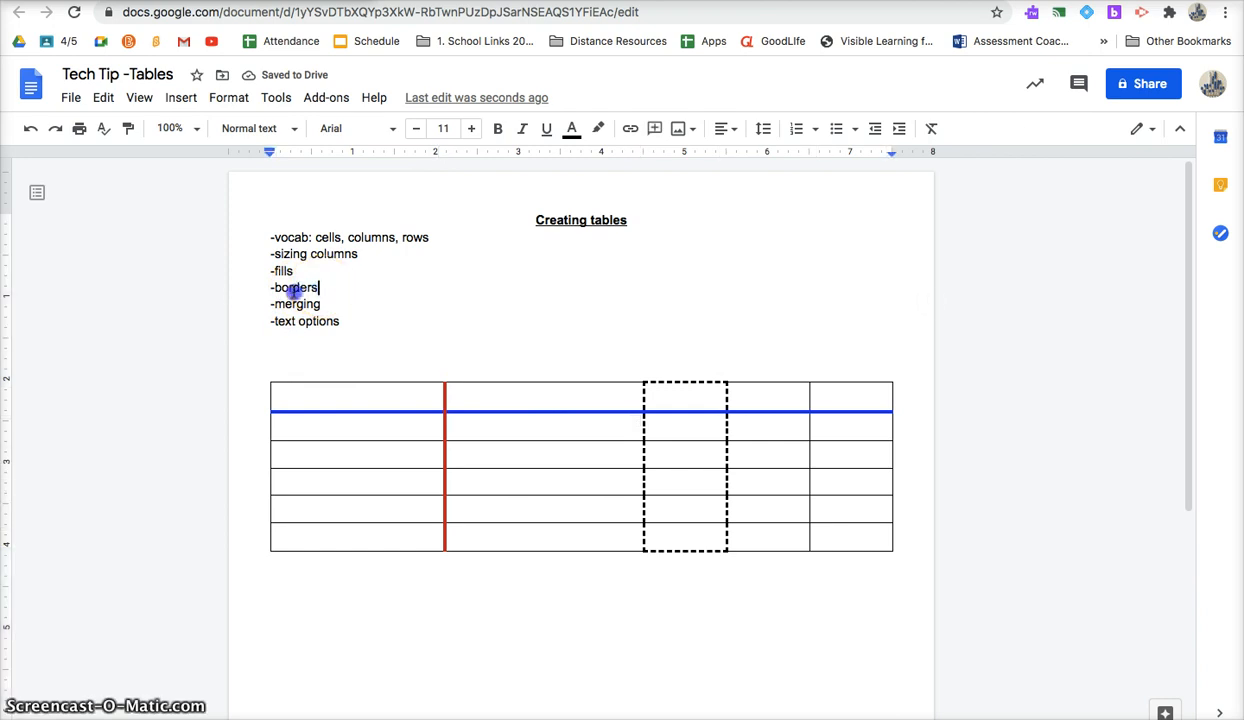
left_click(324, 302)
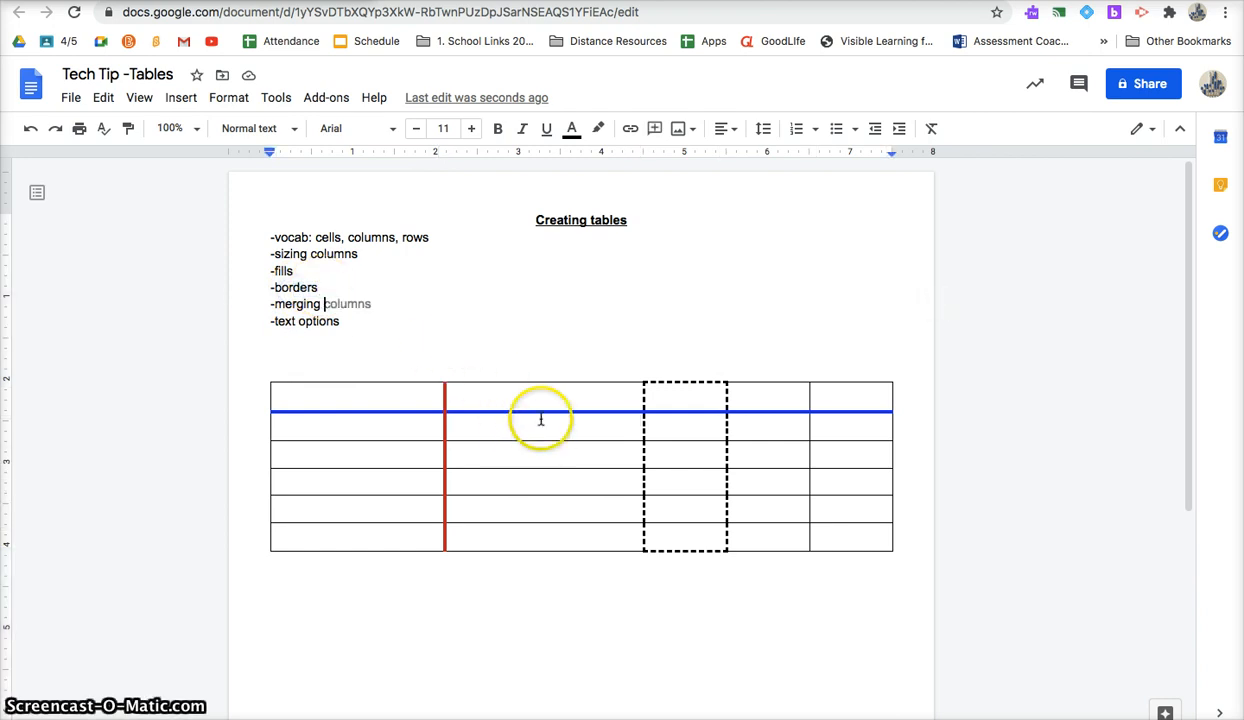
left_click(417, 433)
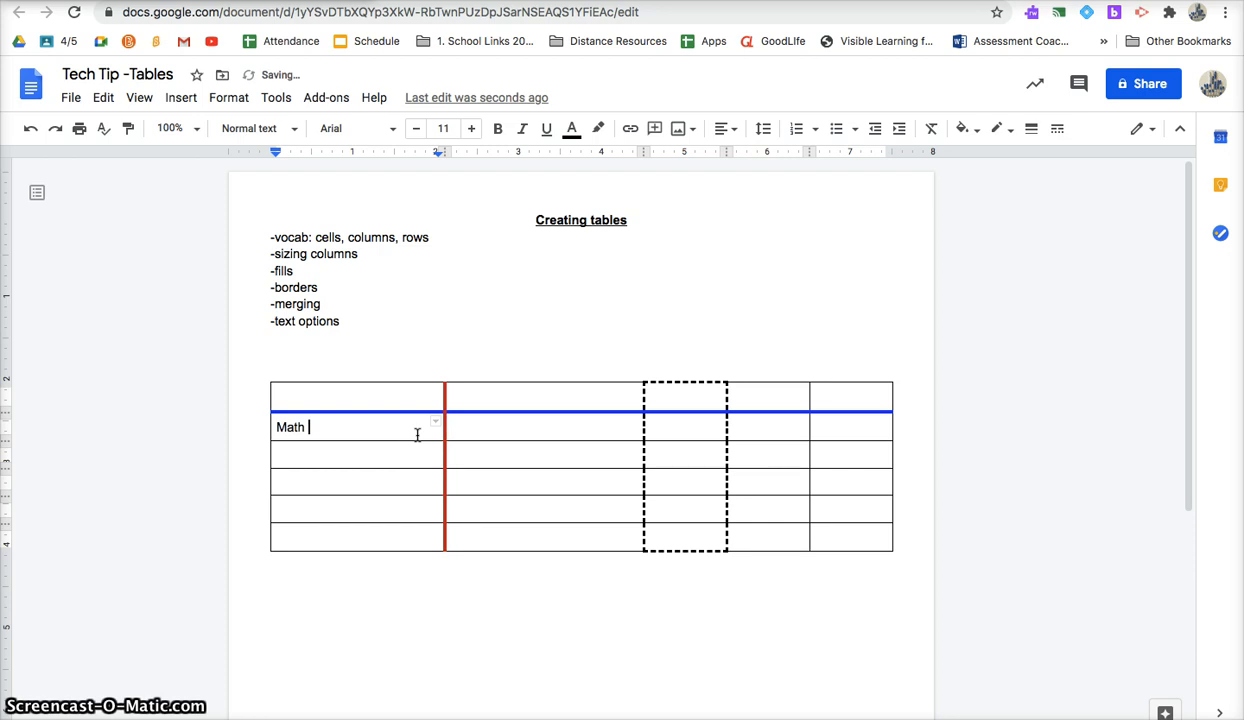
left_click(480, 428)
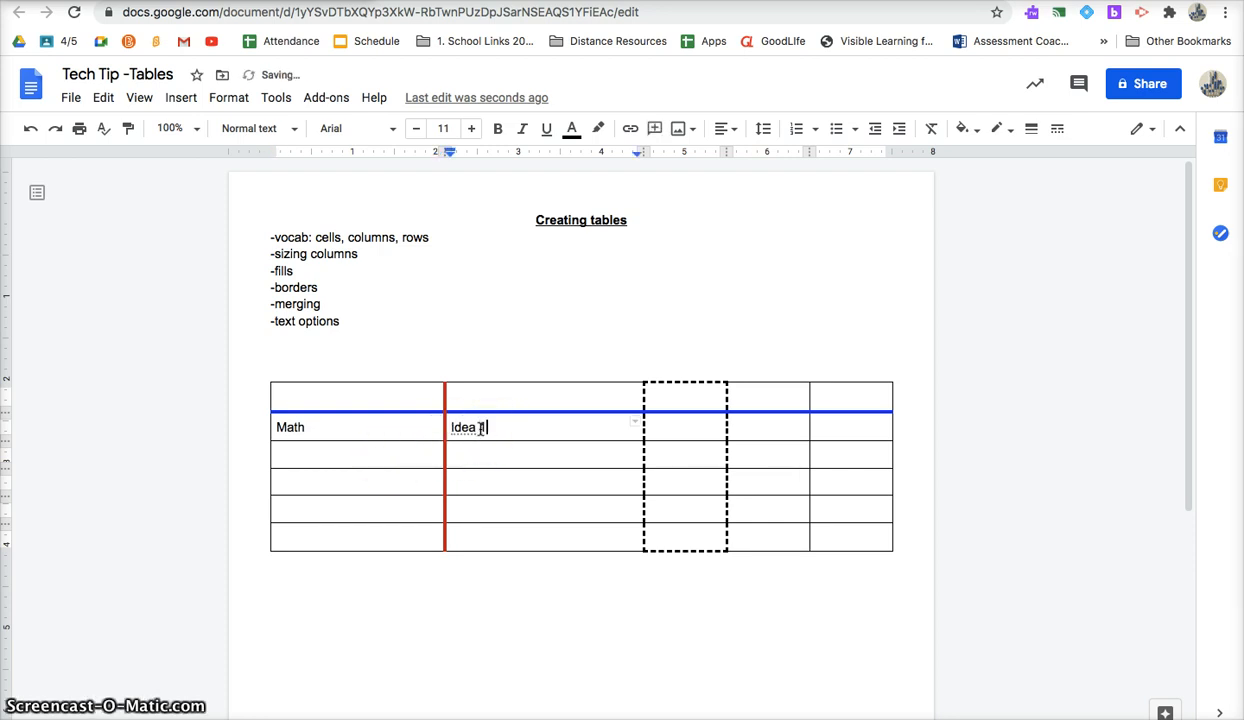
left_click(483, 457)
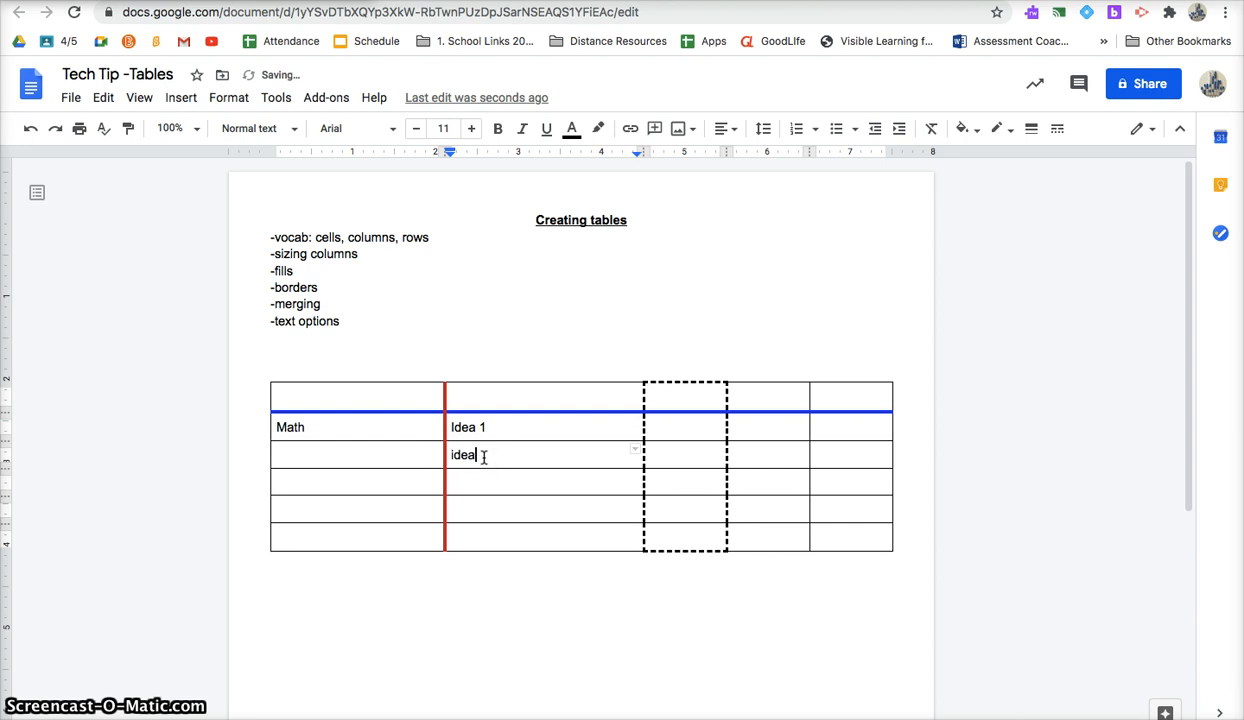
- Merge the Math cell with the empty cell directly below it
left_click_drag(383, 454, 387, 433)
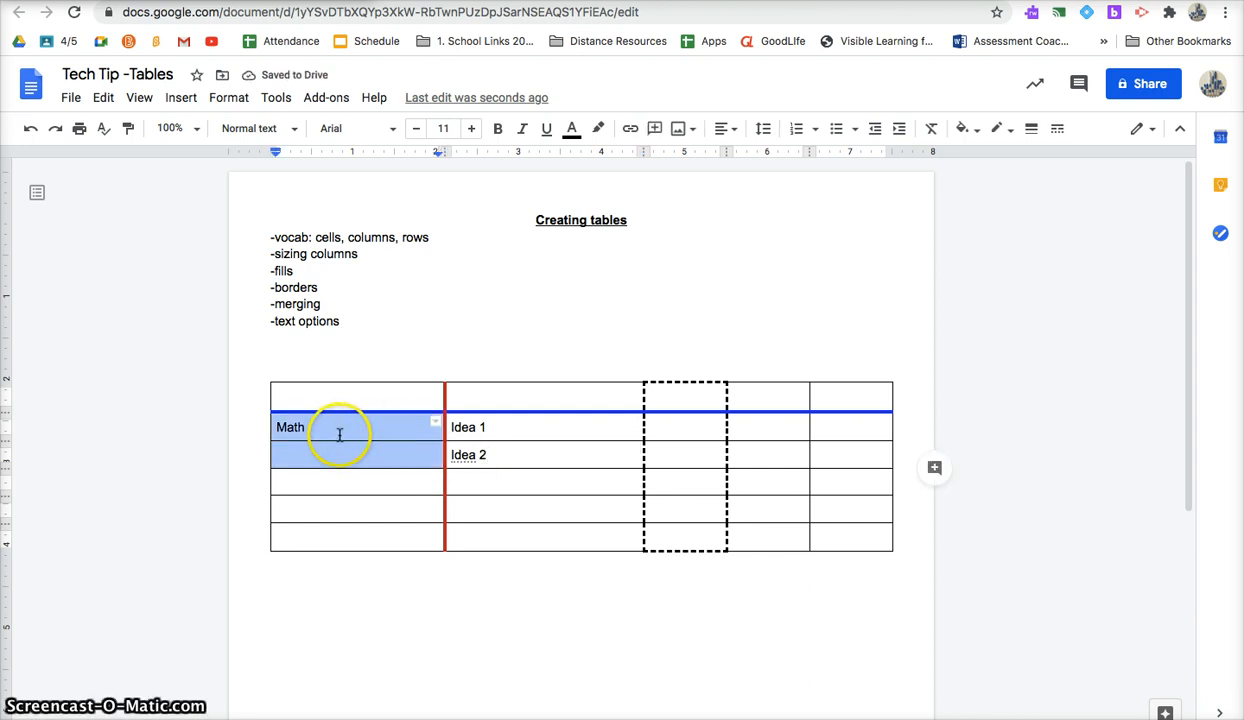
right_click(340, 433)
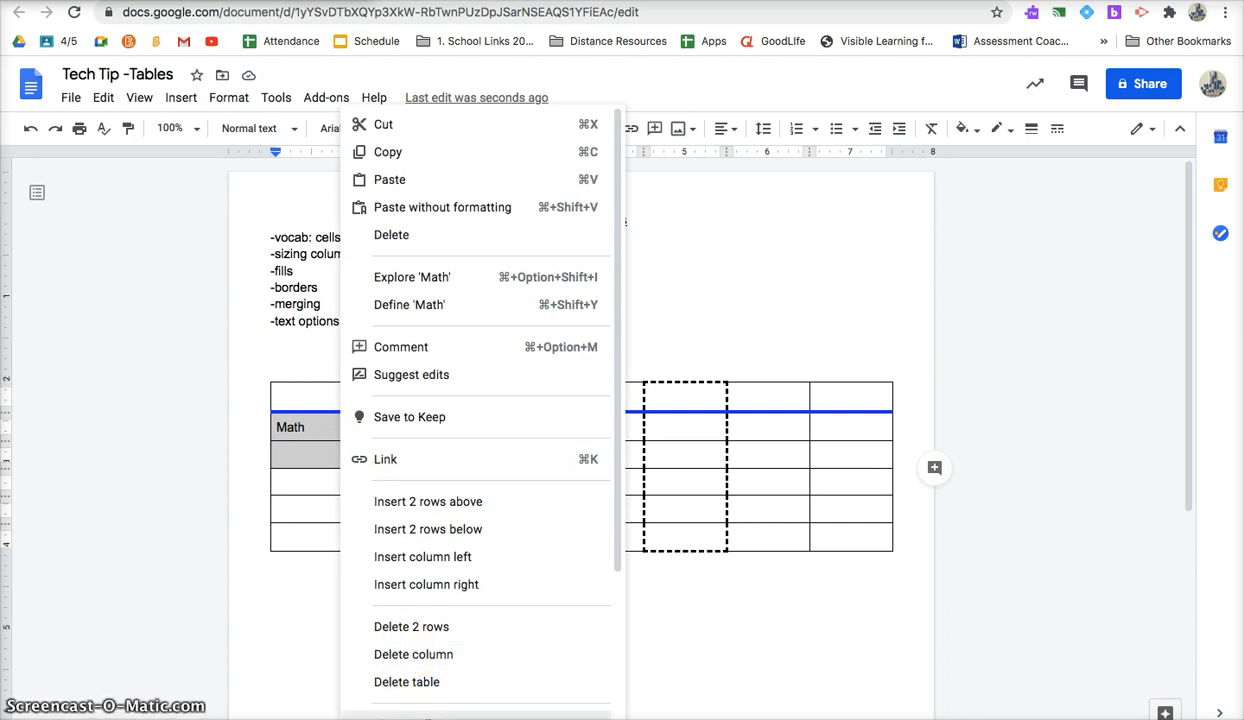
scroll(430, 655, "down", 3)
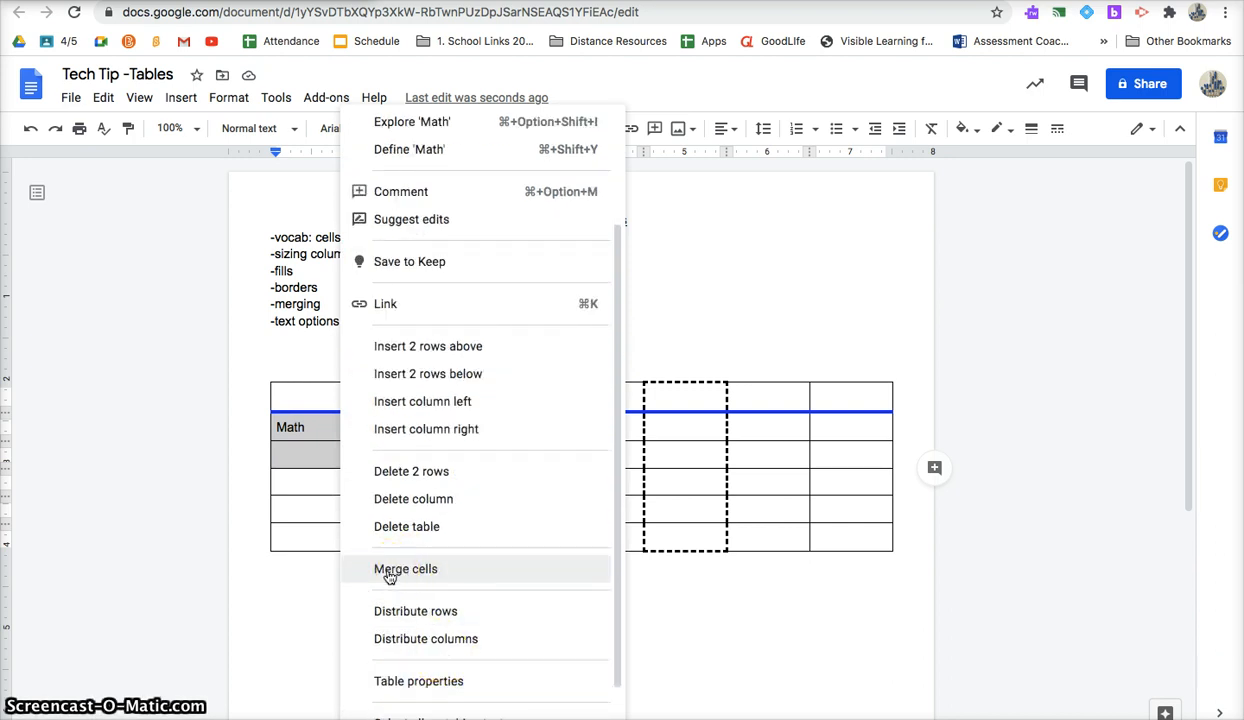
left_click(396, 572)
left_click(350, 472)
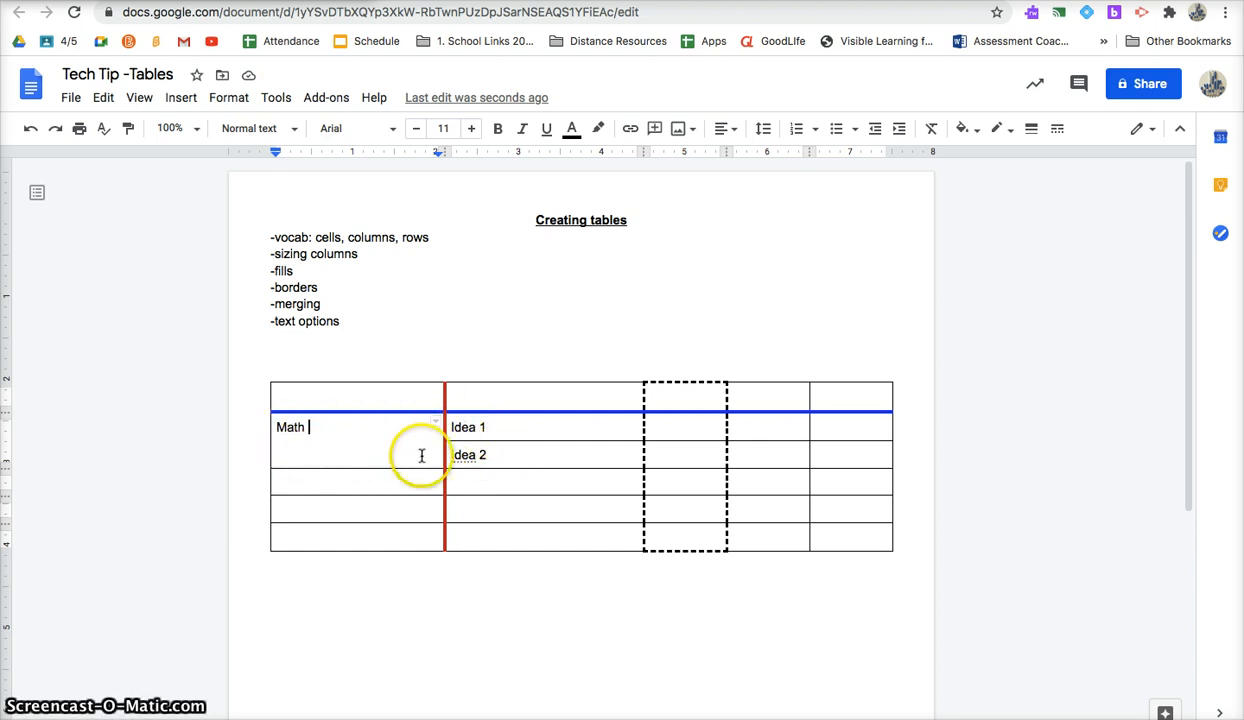
- Look up the option for unmerging the merged Math cell without applying it
right_click(341, 437)
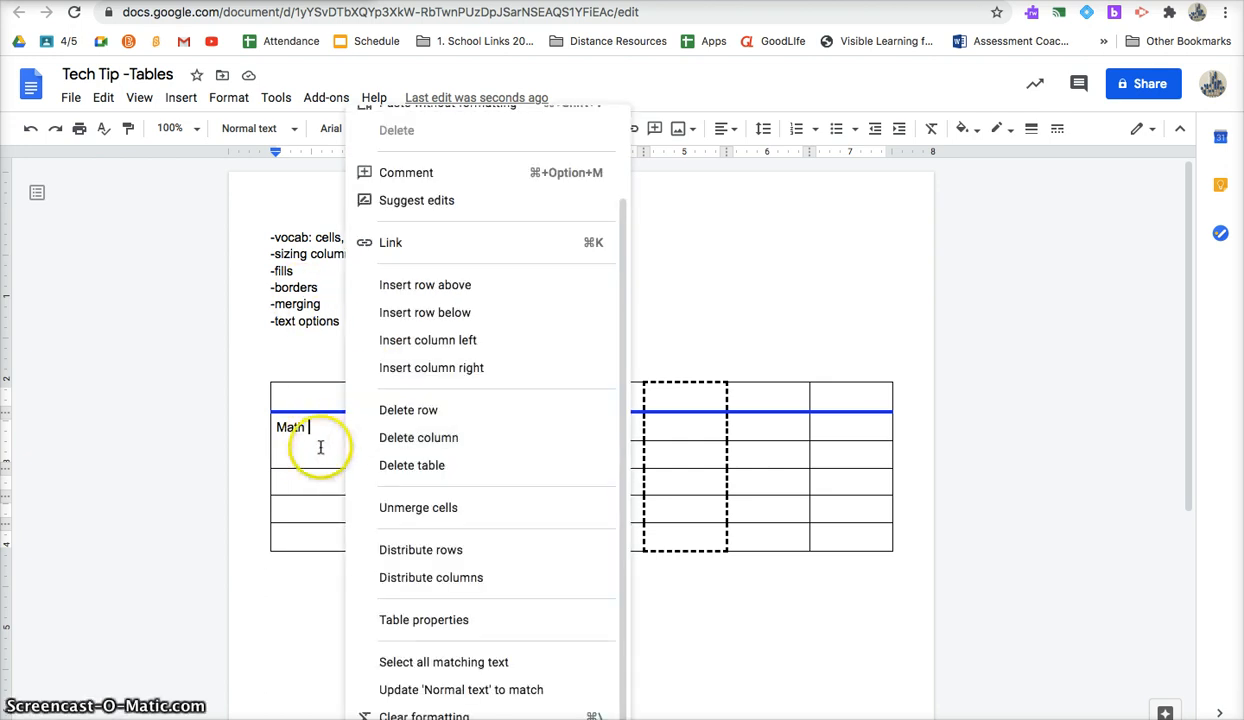
left_click(320, 447)
right_click(322, 440)
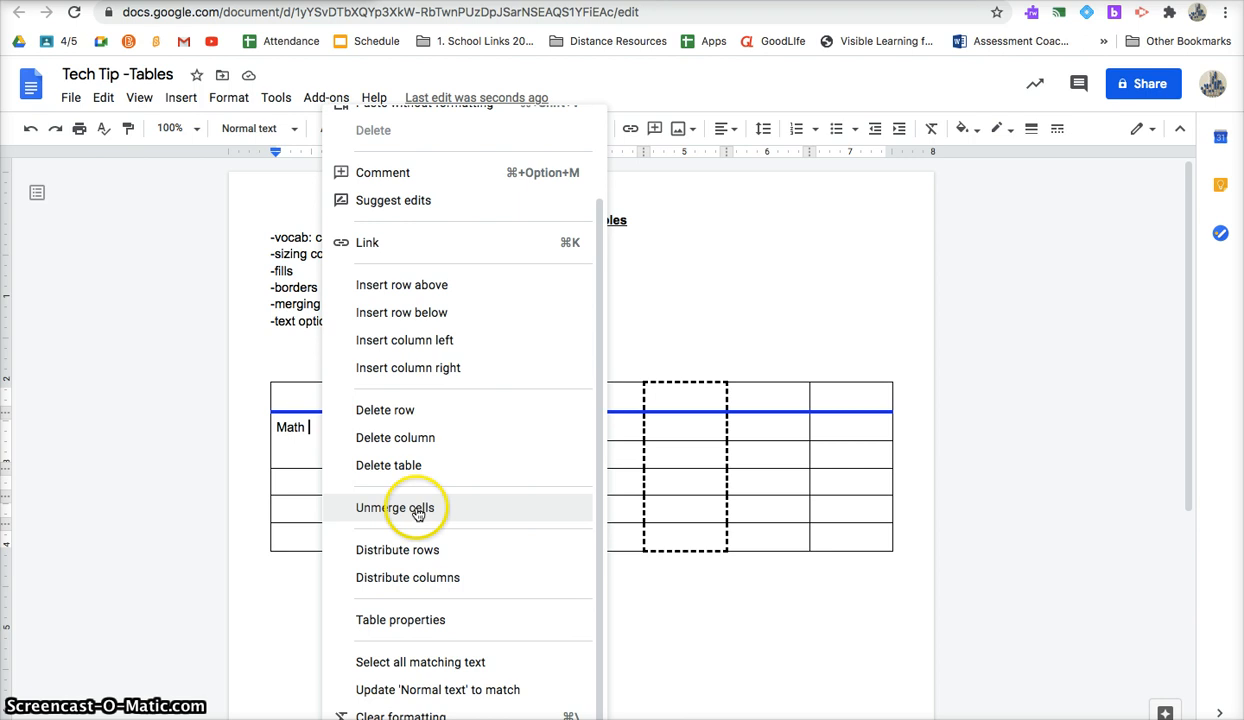
left_click(296, 432)
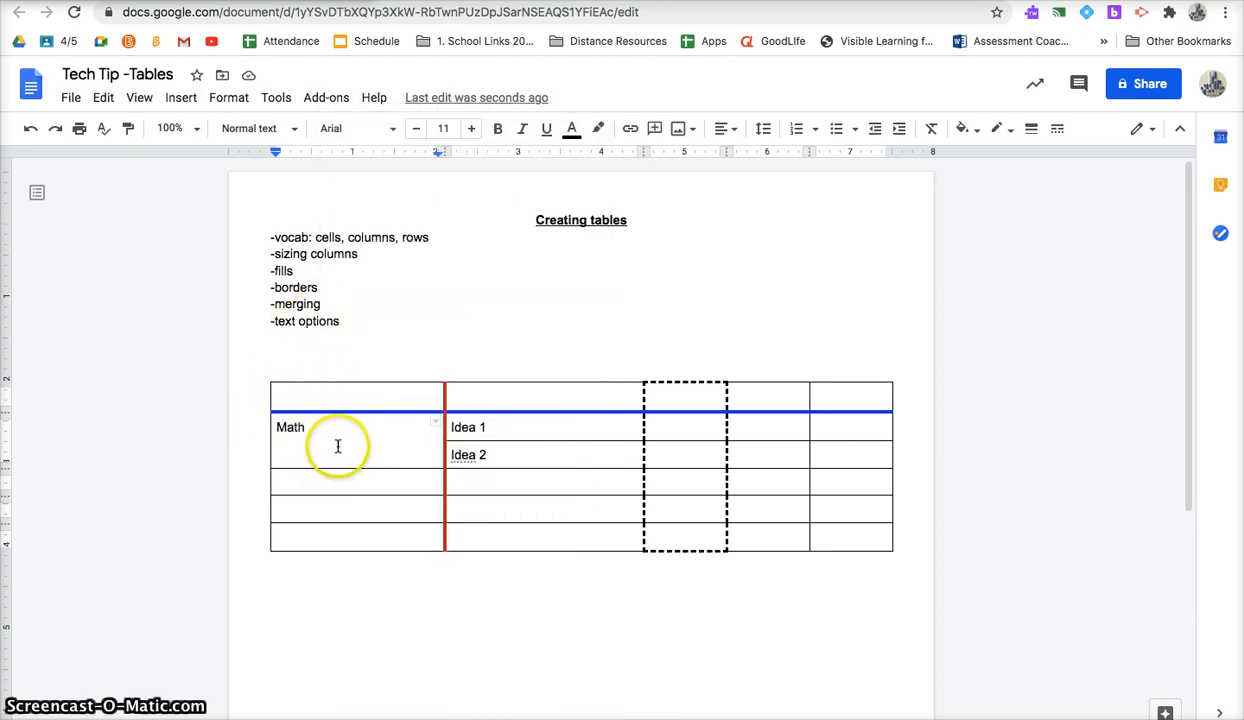
- Try center, right and left alignment on the Math text, and finish with it centered horizontally
left_click(733, 137)
left_click(674, 160)
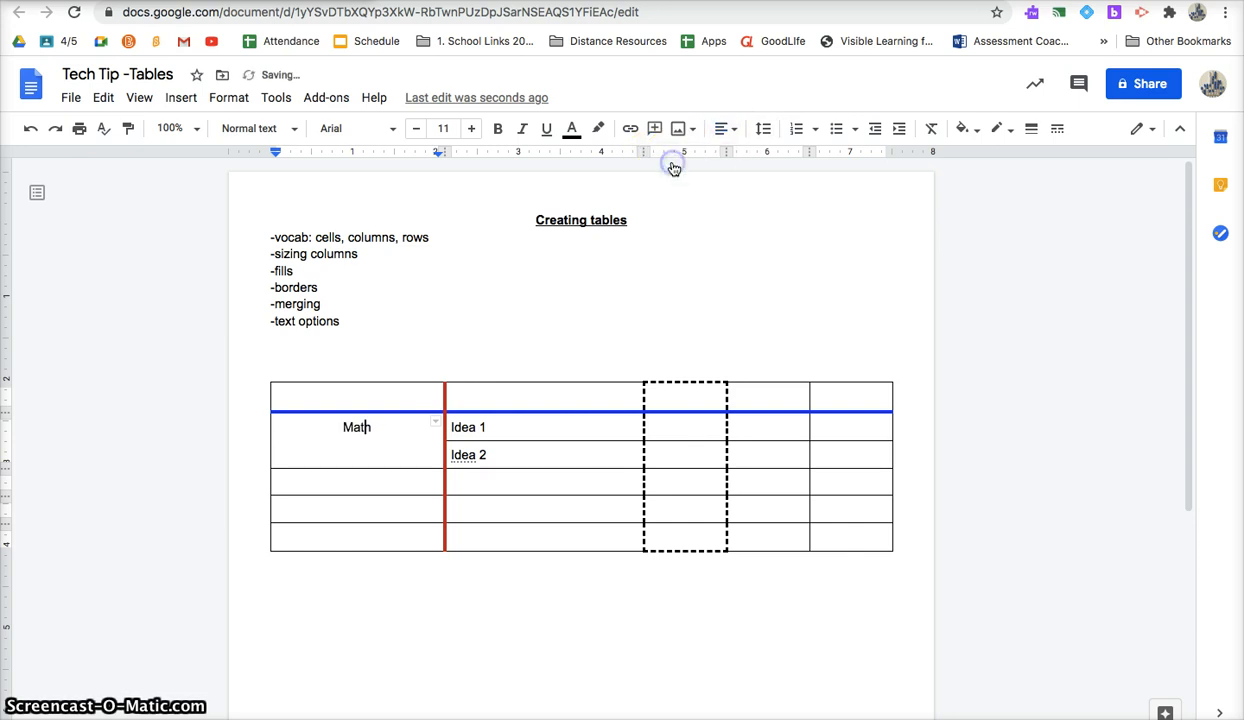
left_click(718, 139)
left_click(697, 160)
left_click(652, 163)
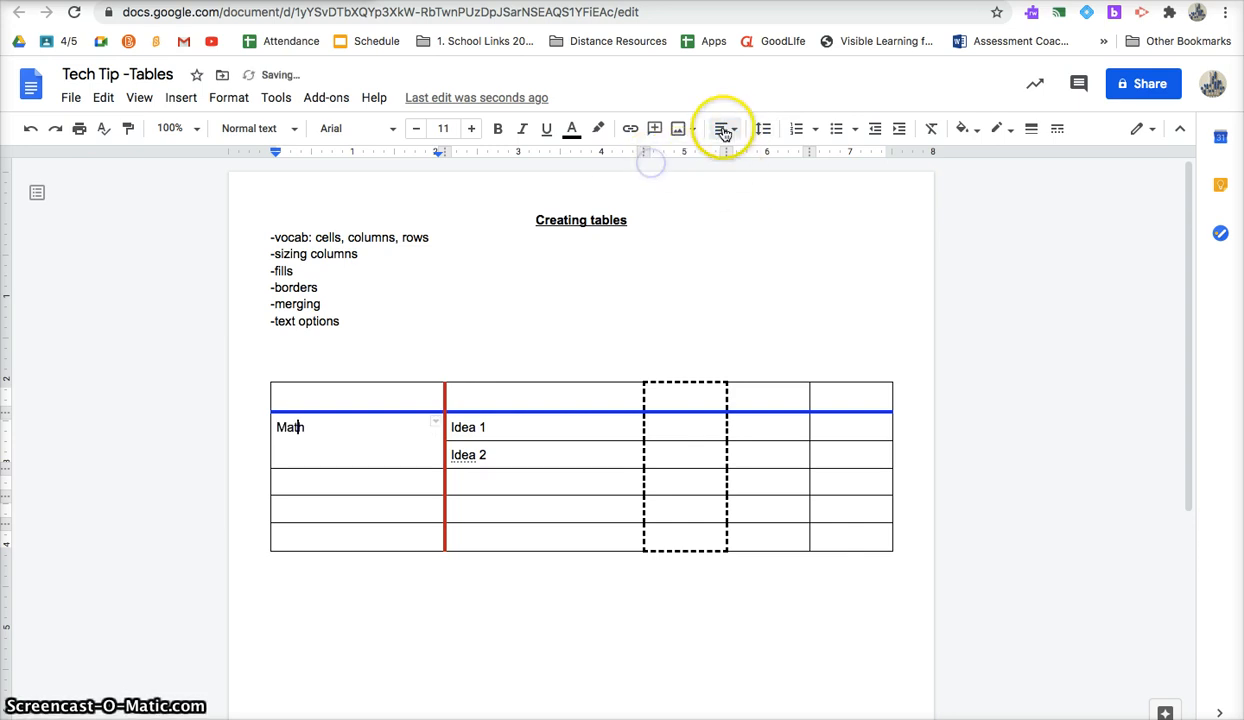
left_click(722, 130)
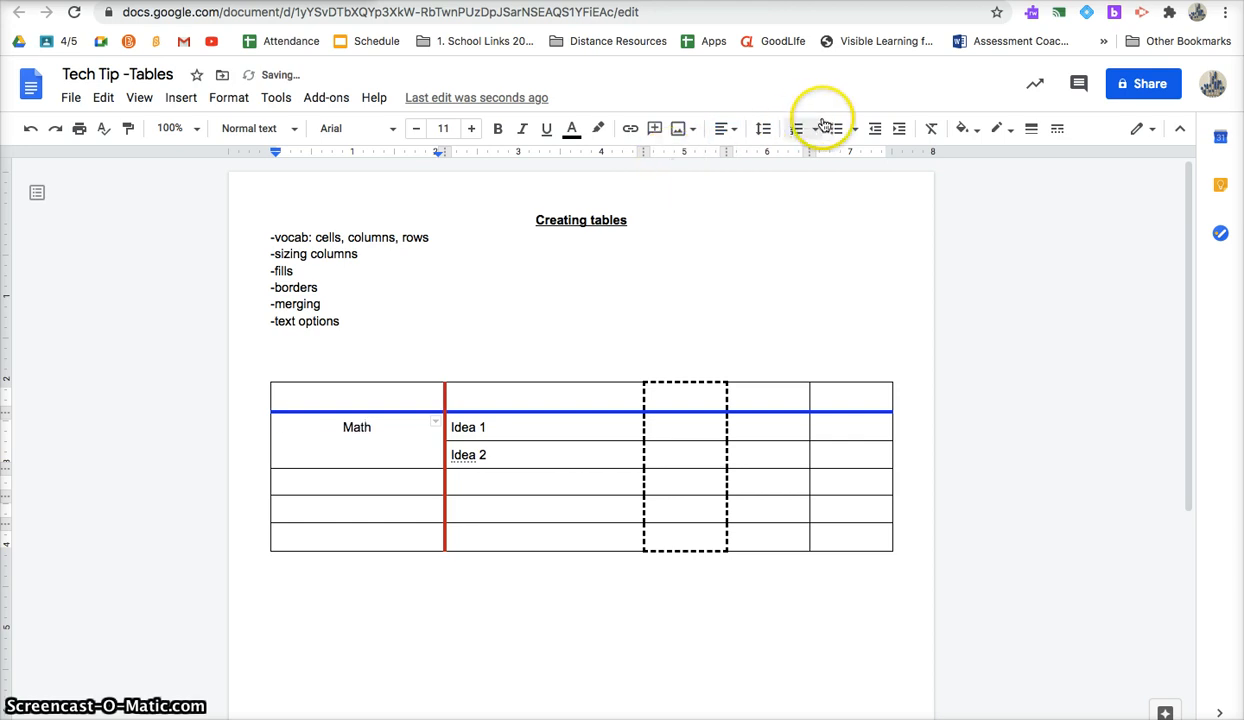
left_click(762, 130)
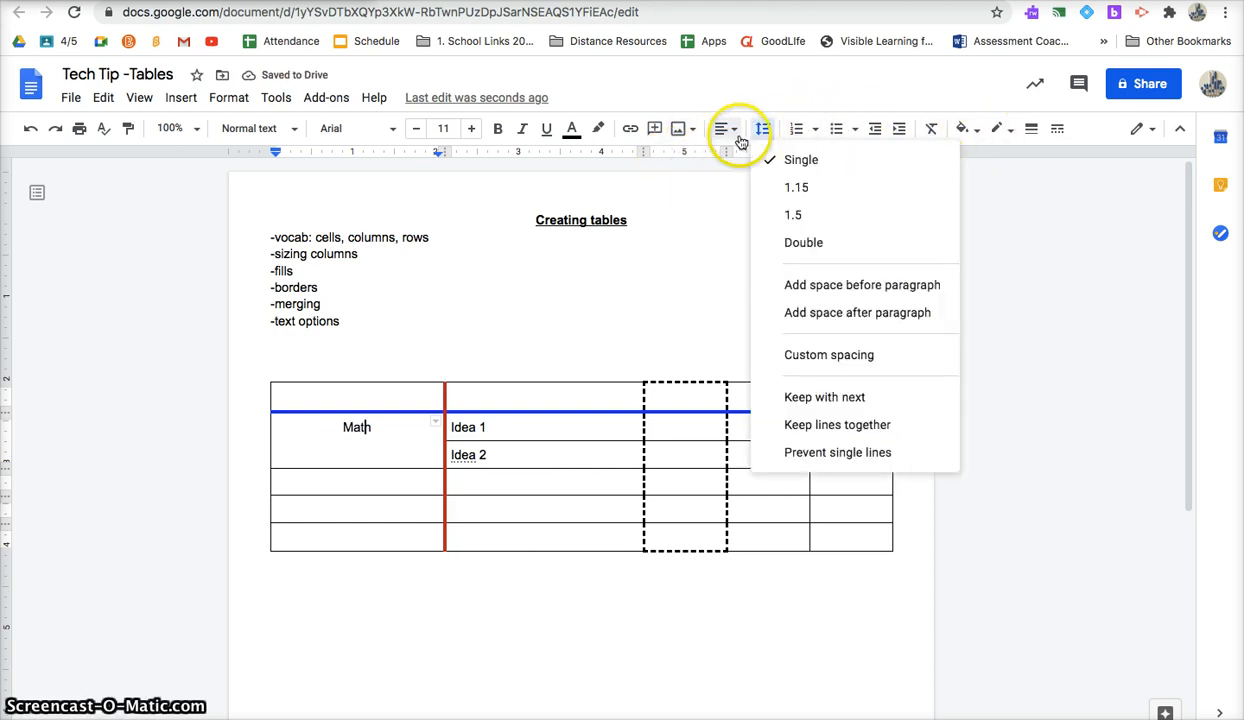
left_click(730, 136)
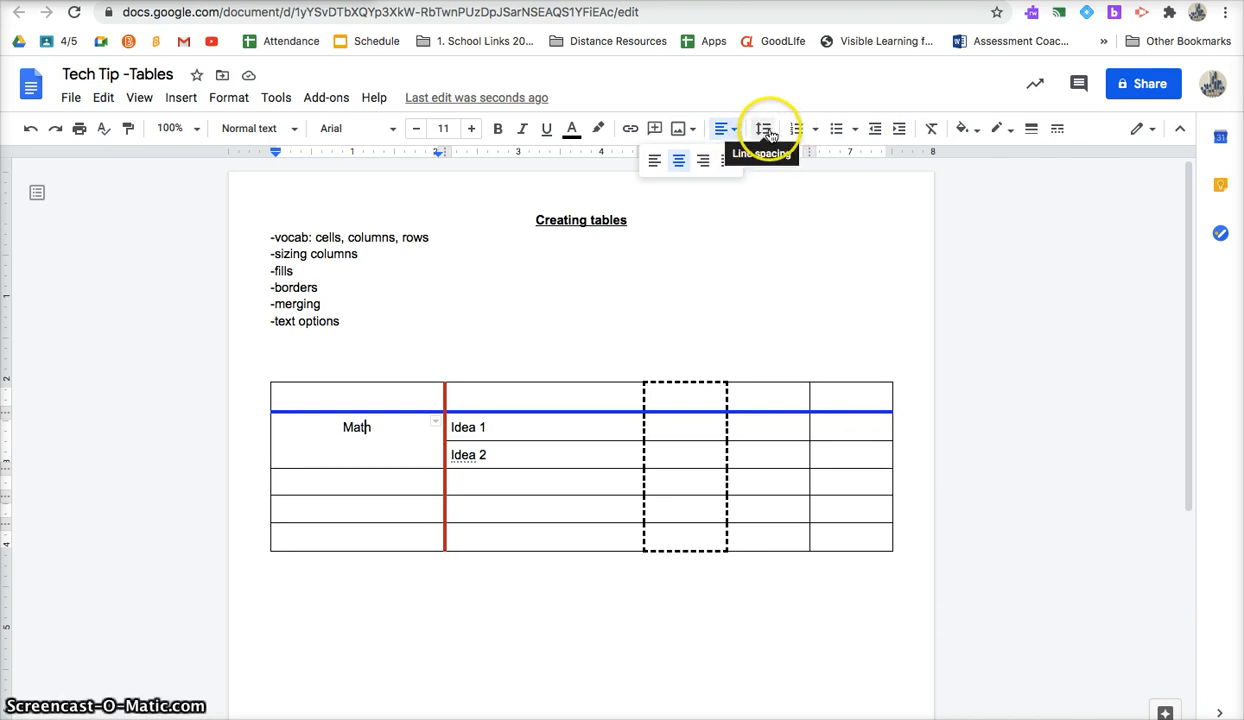
left_click(386, 428)
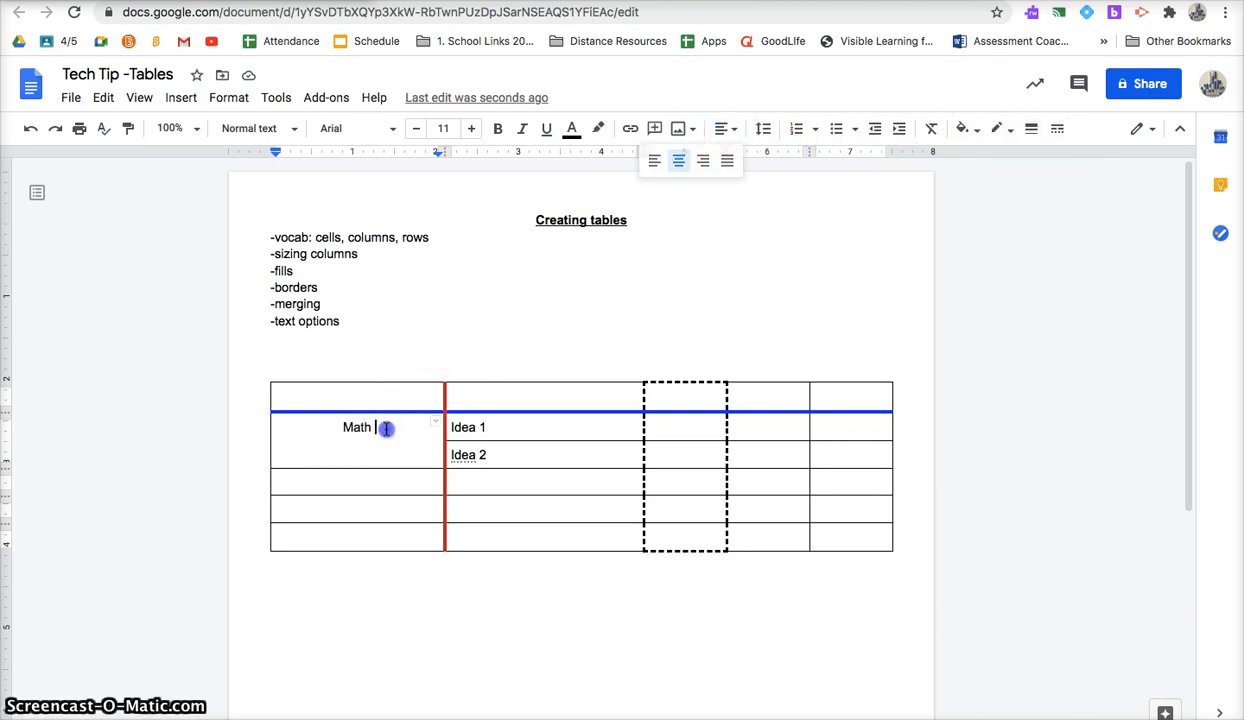
right_click(386, 428)
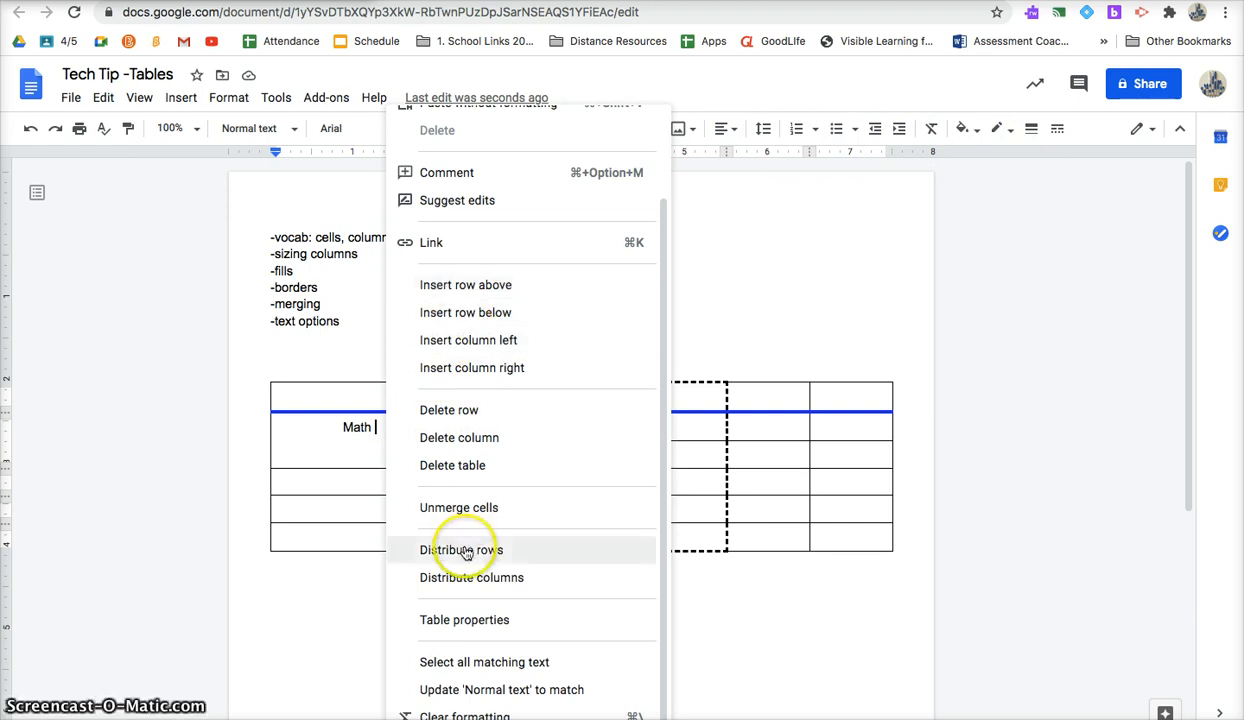
left_click(357, 463)
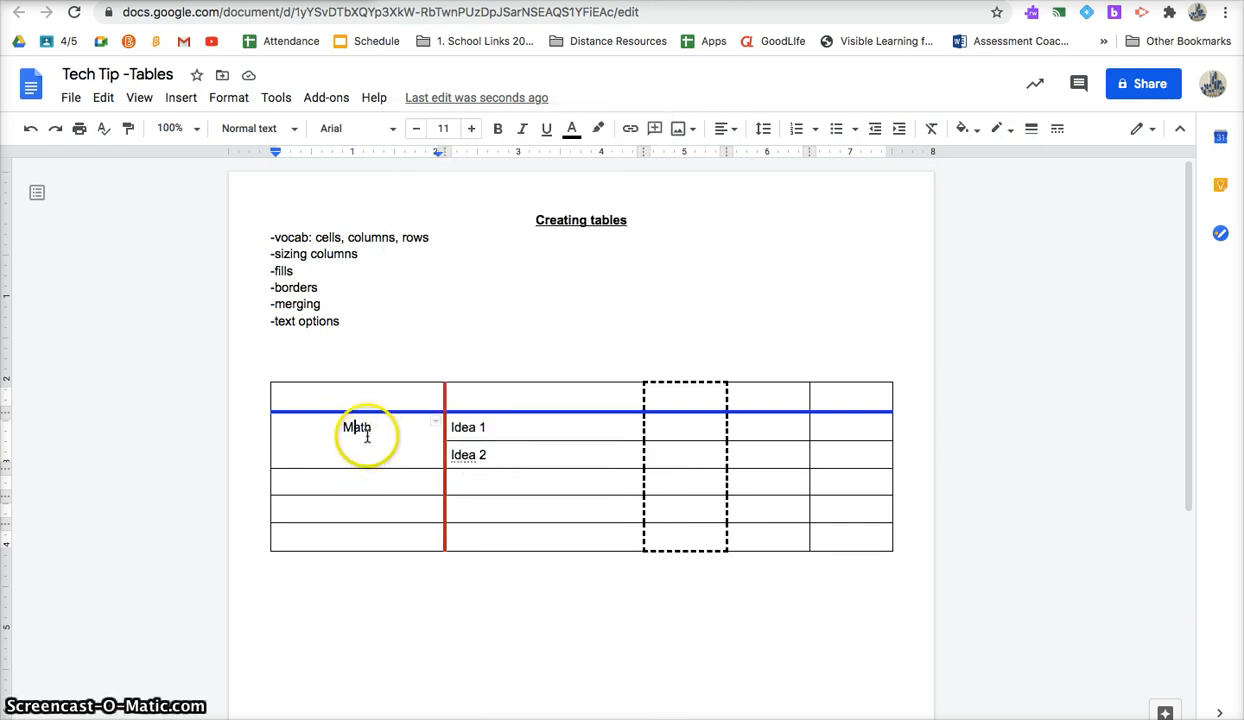
- Set the merged Math cell's vertical alignment to Middle in the table properties
right_click(384, 441)
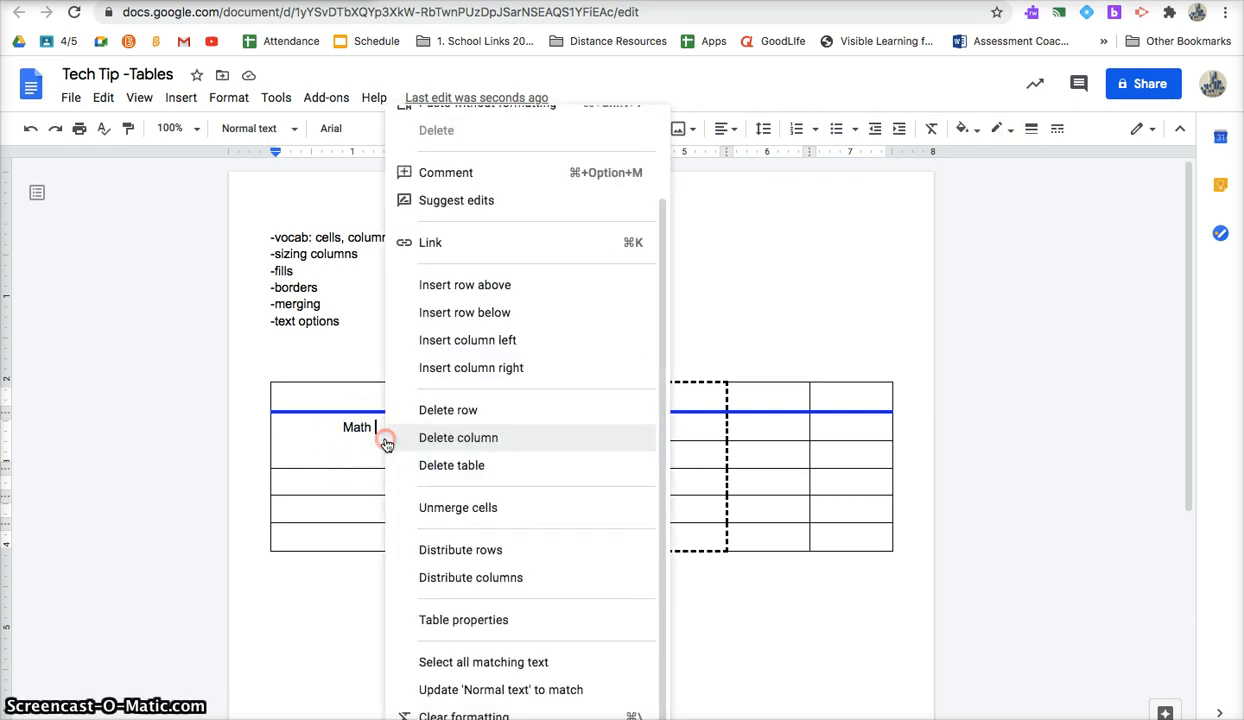
left_click(466, 621)
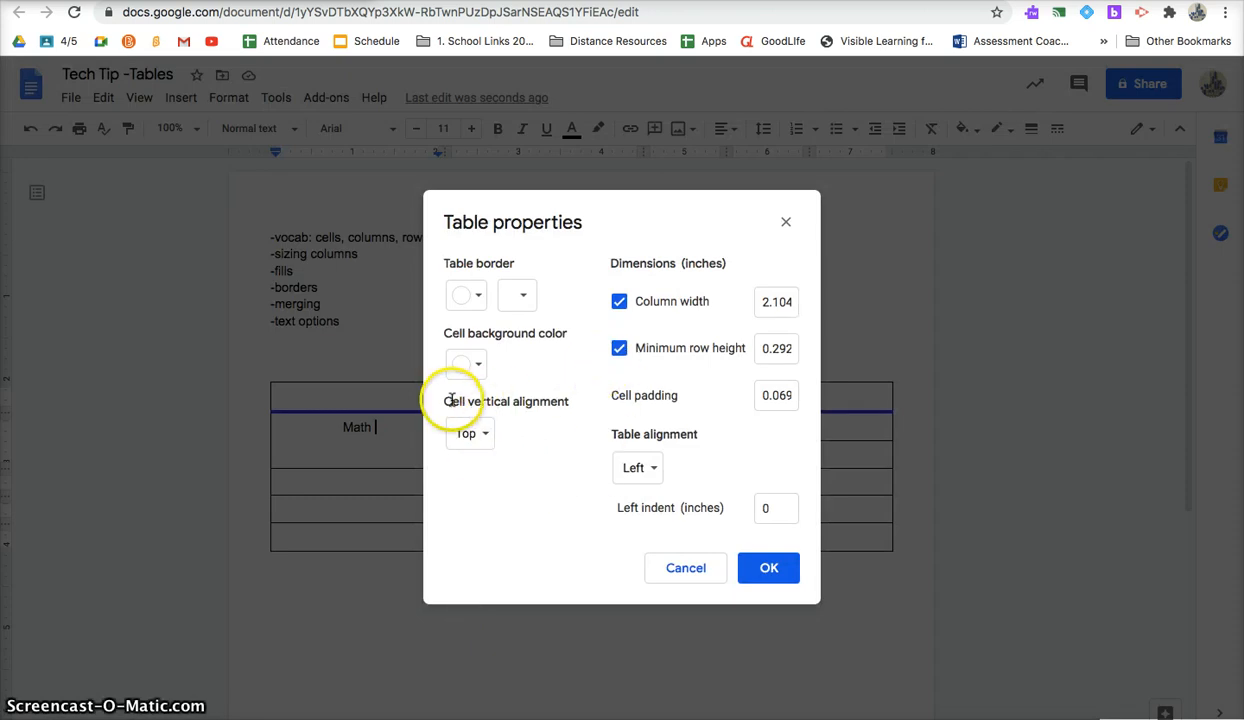
left_click(472, 435)
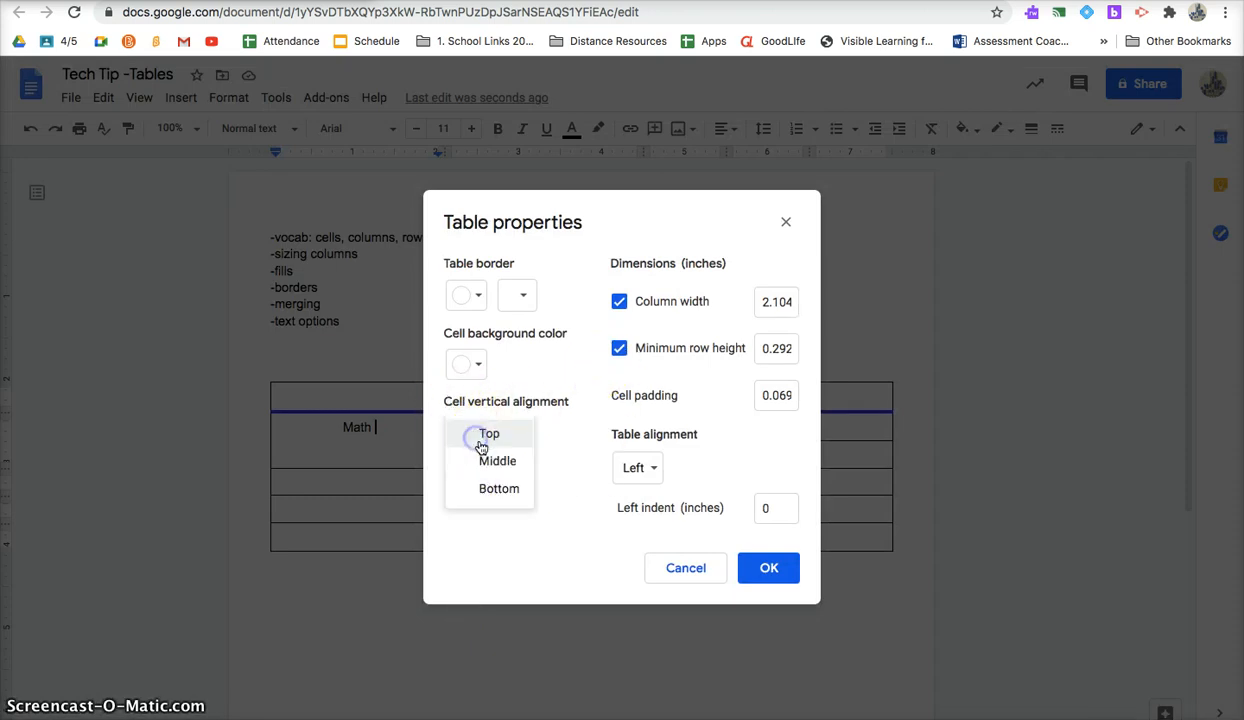
left_click(498, 463)
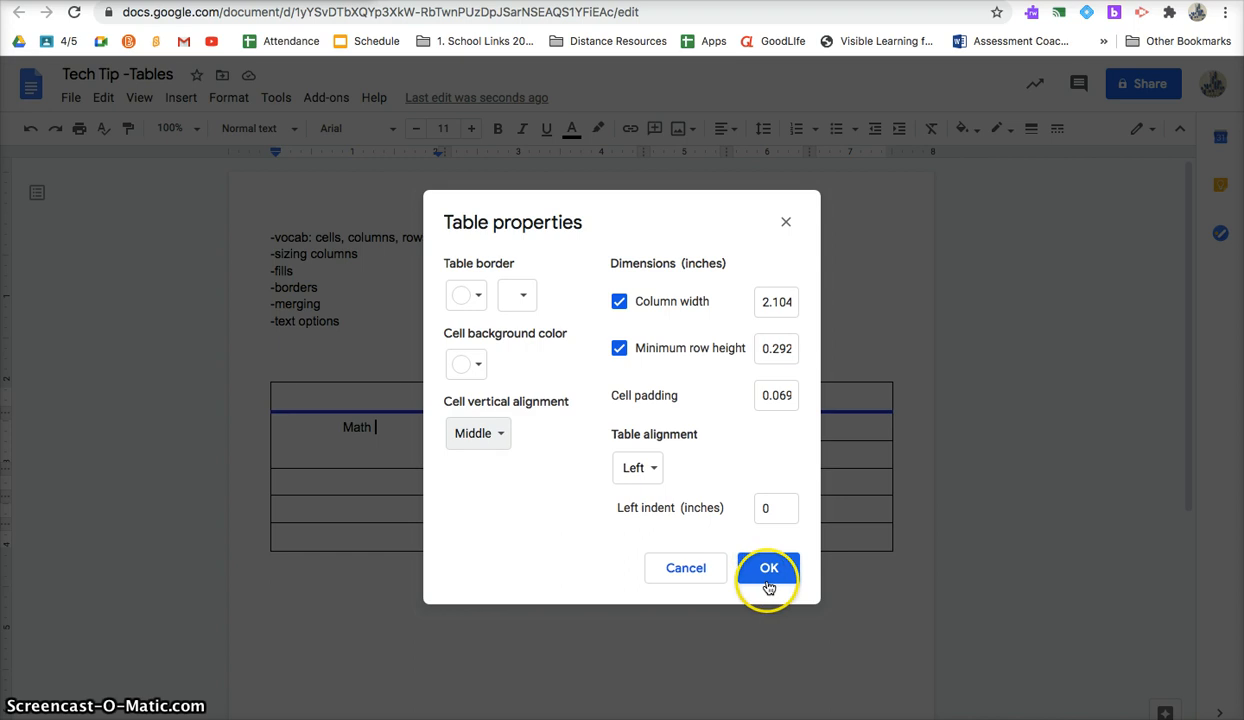
left_click(768, 586)
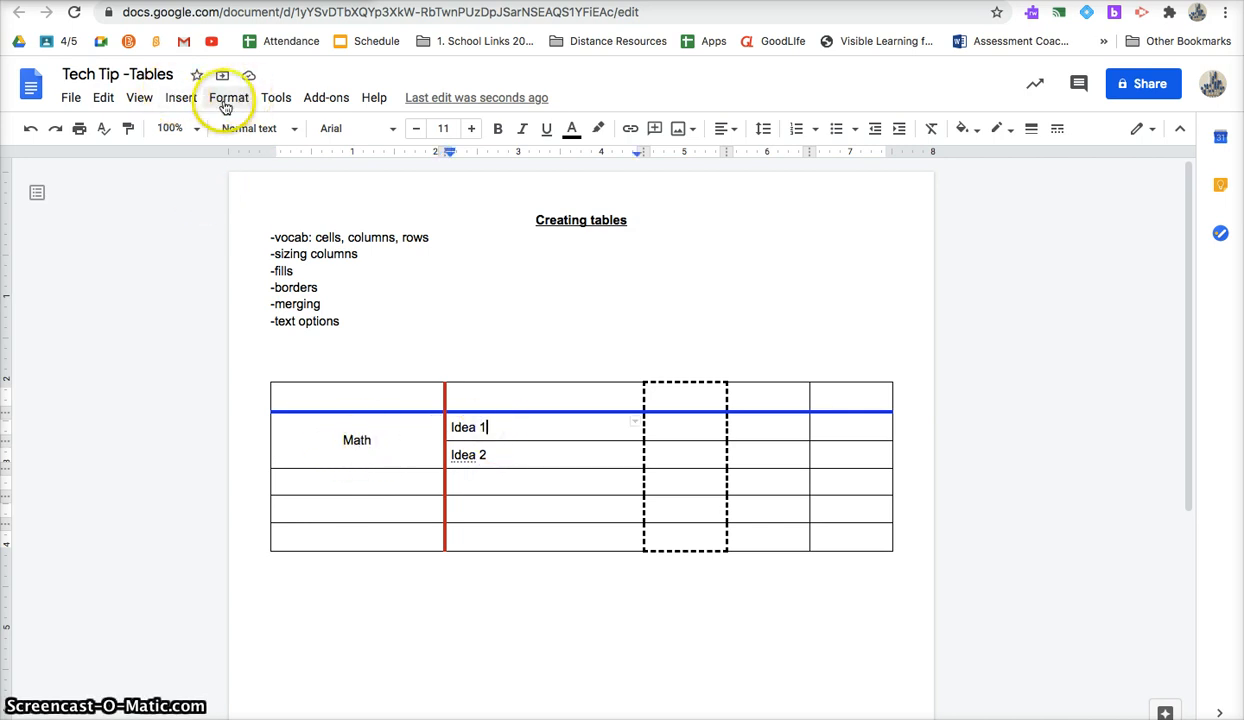
- Review the table editing commands available for the merged Math cell without applying any
right_click(355, 441)
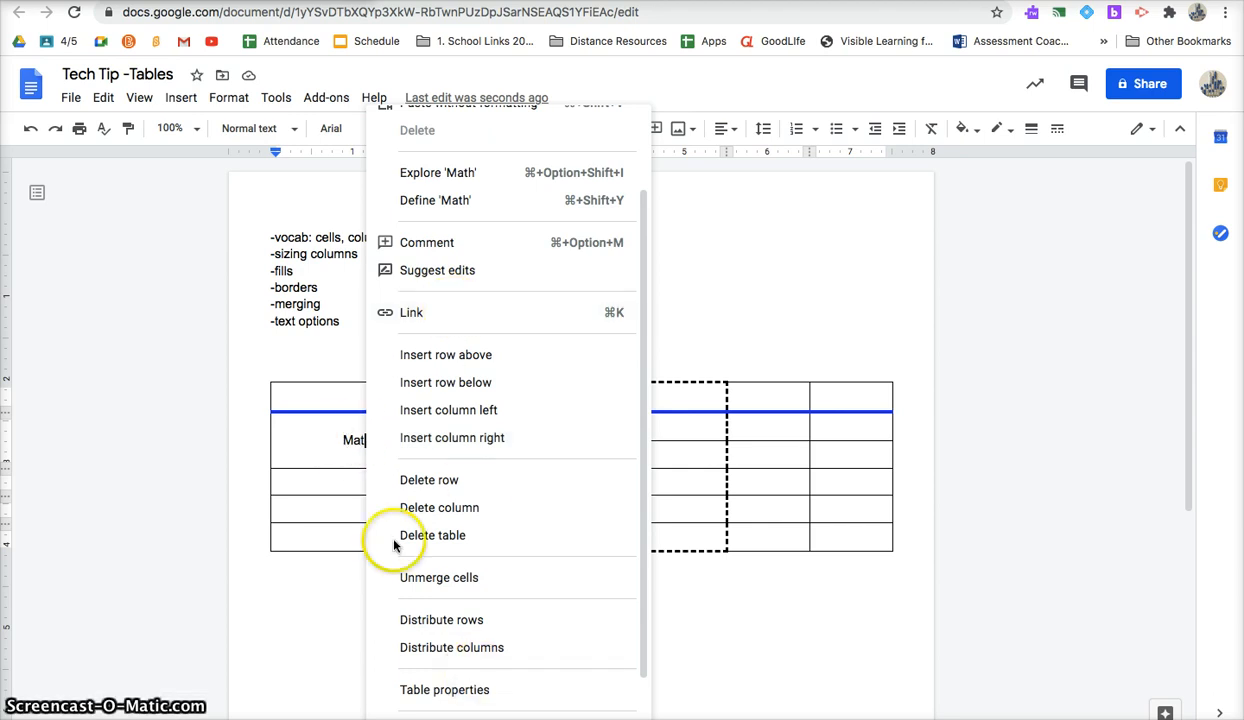
left_click(344, 459)
left_click(278, 97)
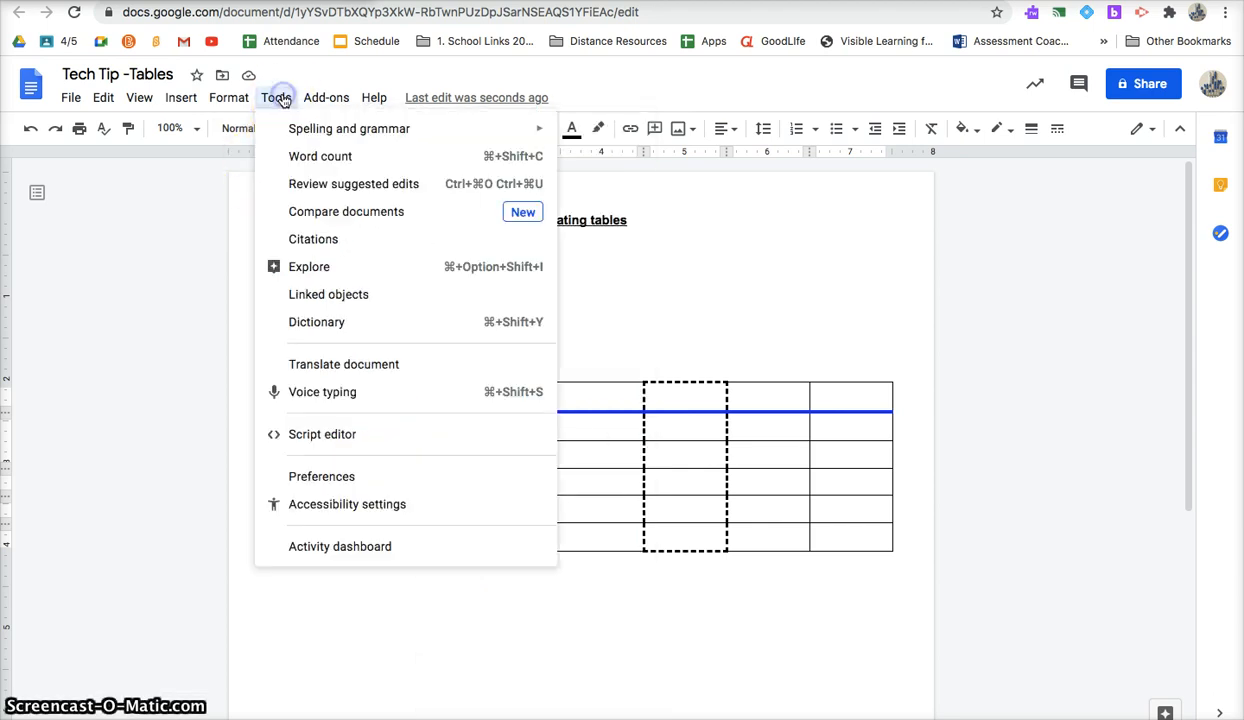
left_click(250, 99)
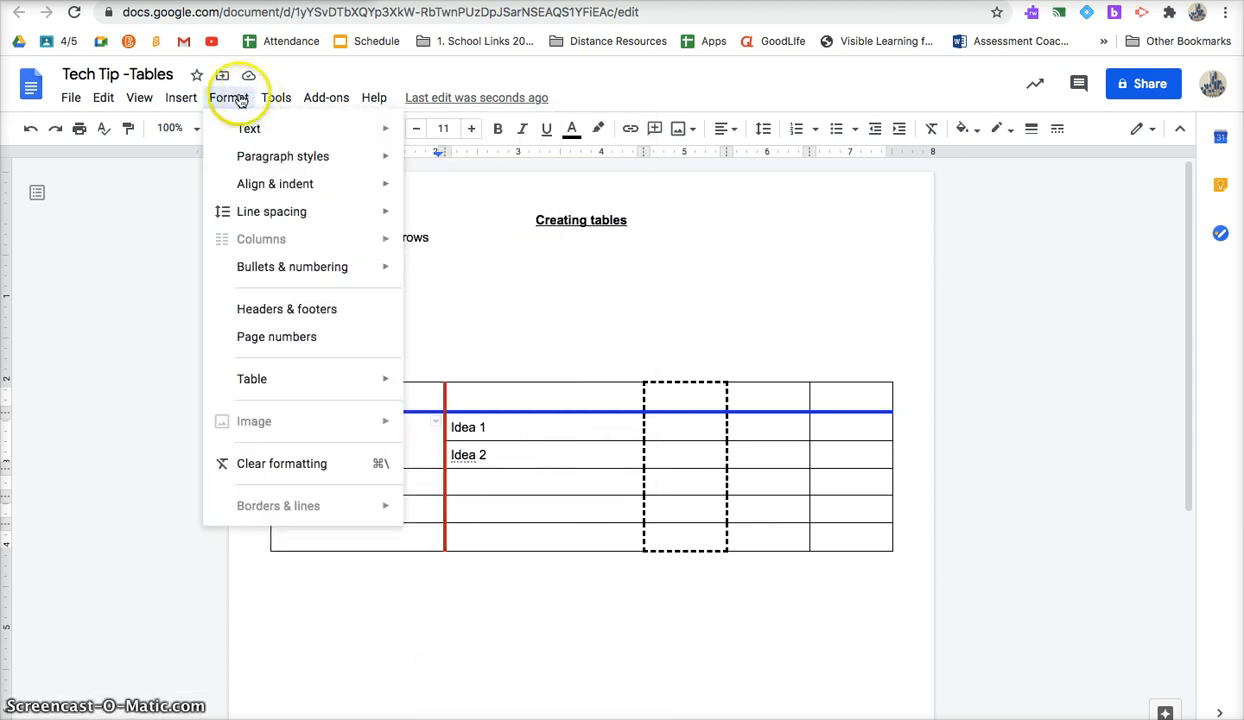
mouse_move(279, 391)
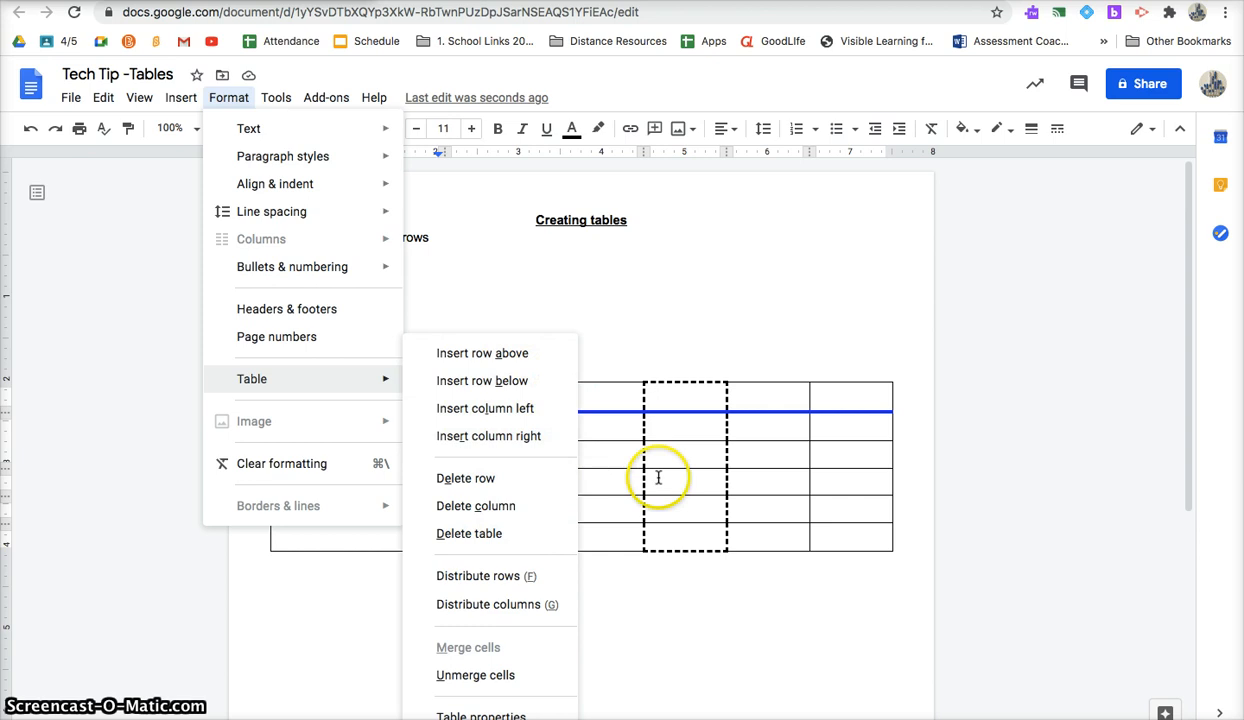
left_click(616, 472)
left_click(428, 452)
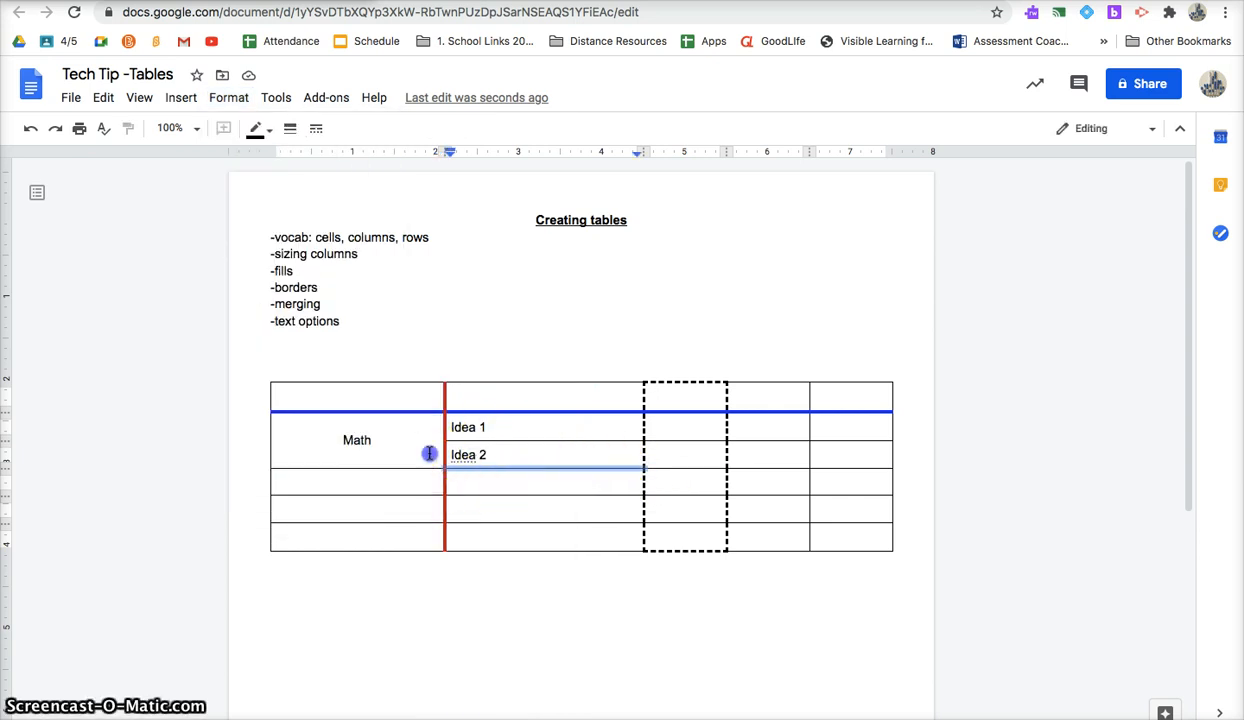
- Insert a row below the Idea 2 row
right_click(519, 457)
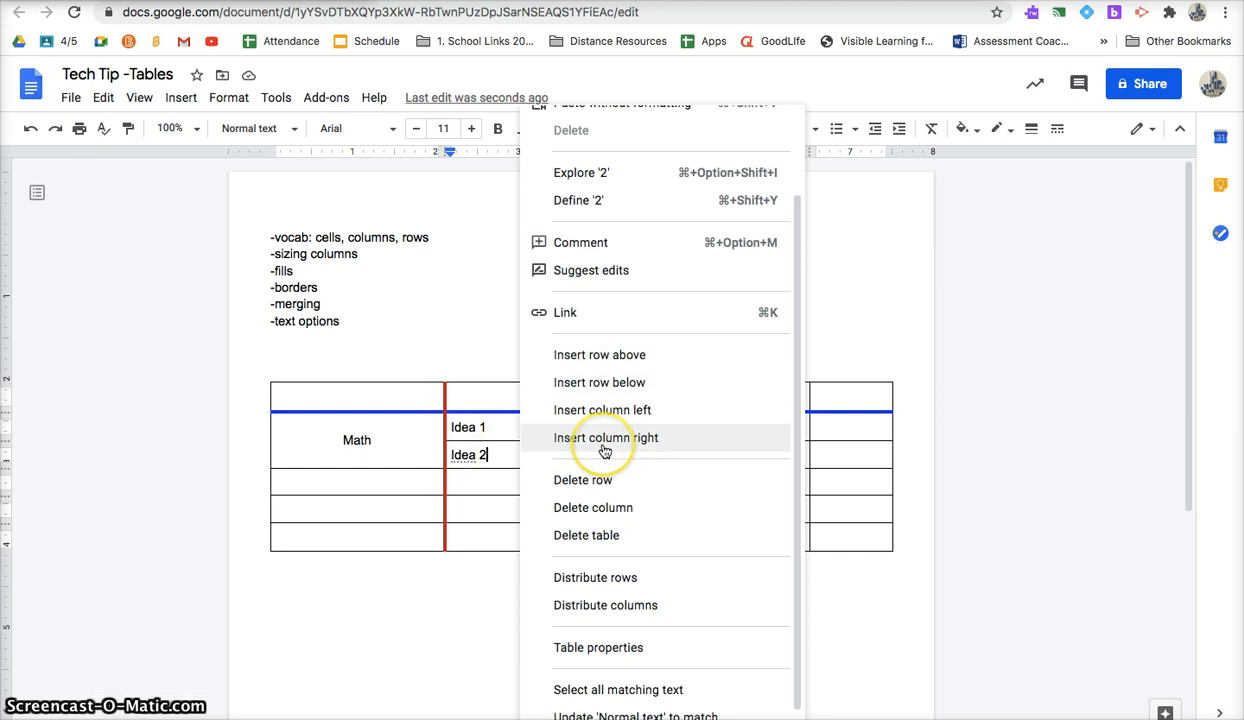
left_click(606, 357)
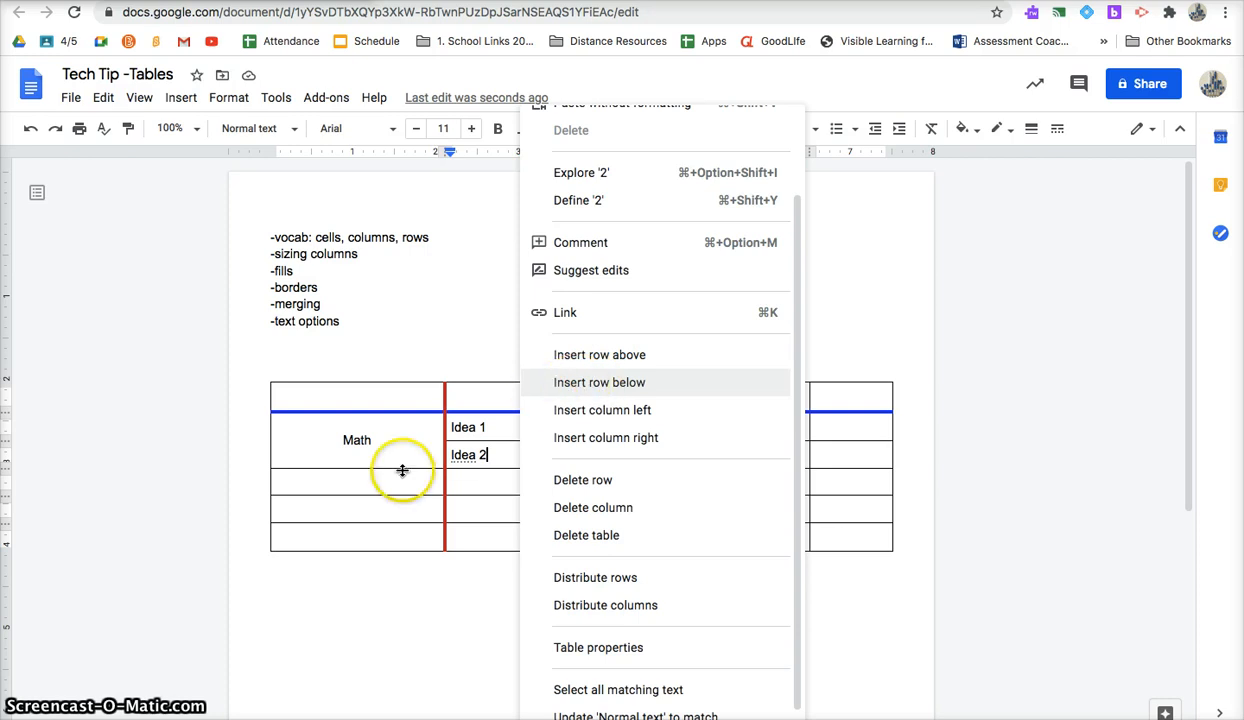
left_click(614, 388)
left_click(353, 478)
left_click_drag(353, 478, 353, 453)
- Insert a row above the Idea 2 row and place the cursor in its second column
left_click(490, 455)
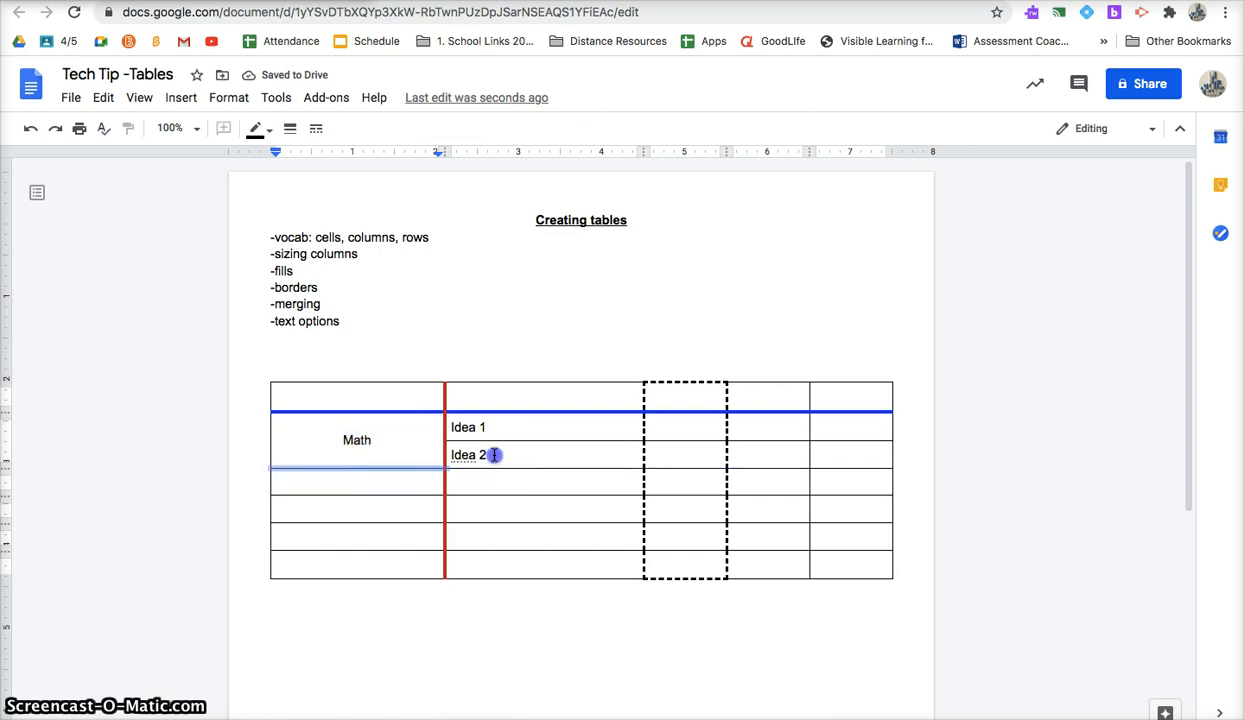
right_click(503, 455)
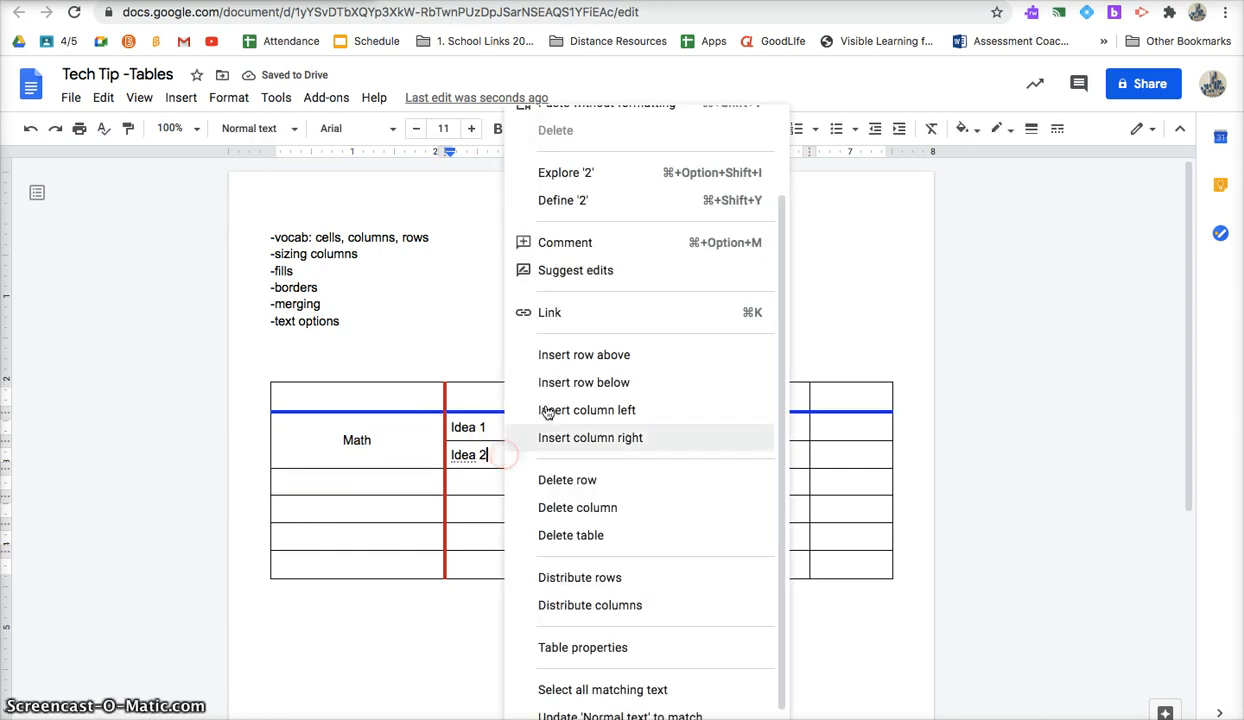
left_click(591, 357)
left_click(480, 459)
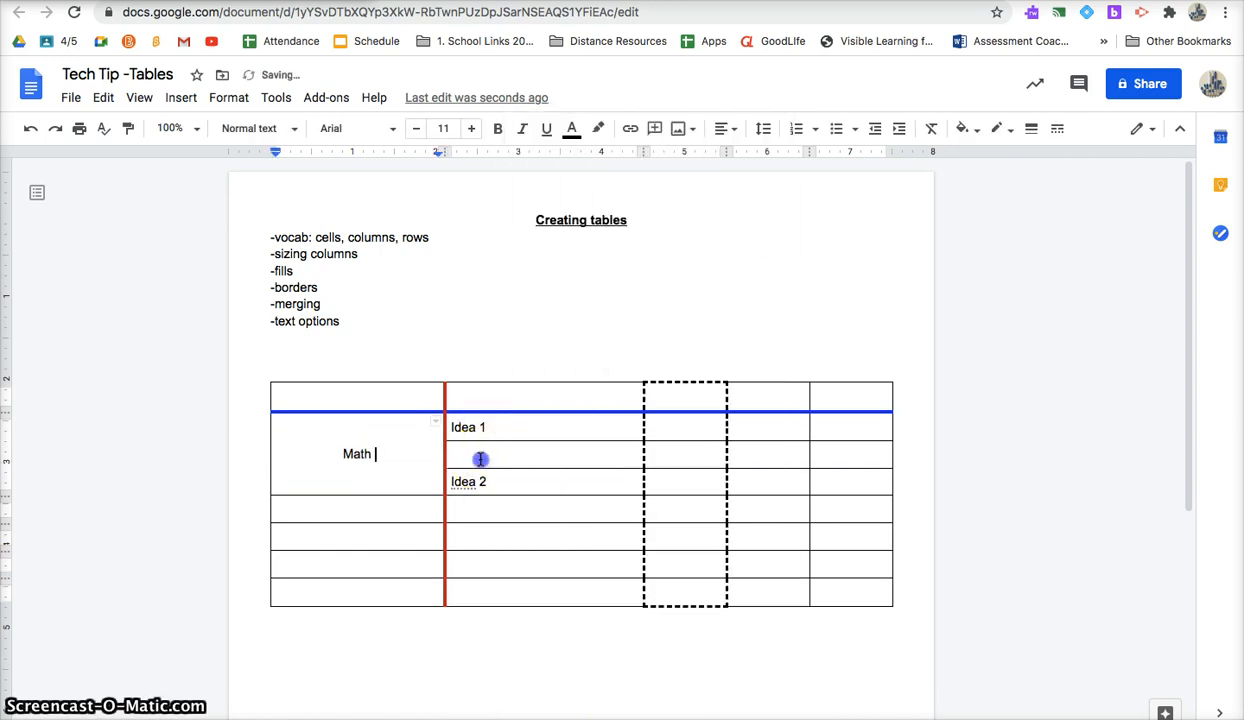
- Move the Idea 2 text up into the empty cell directly below Idea 1
left_click(546, 485)
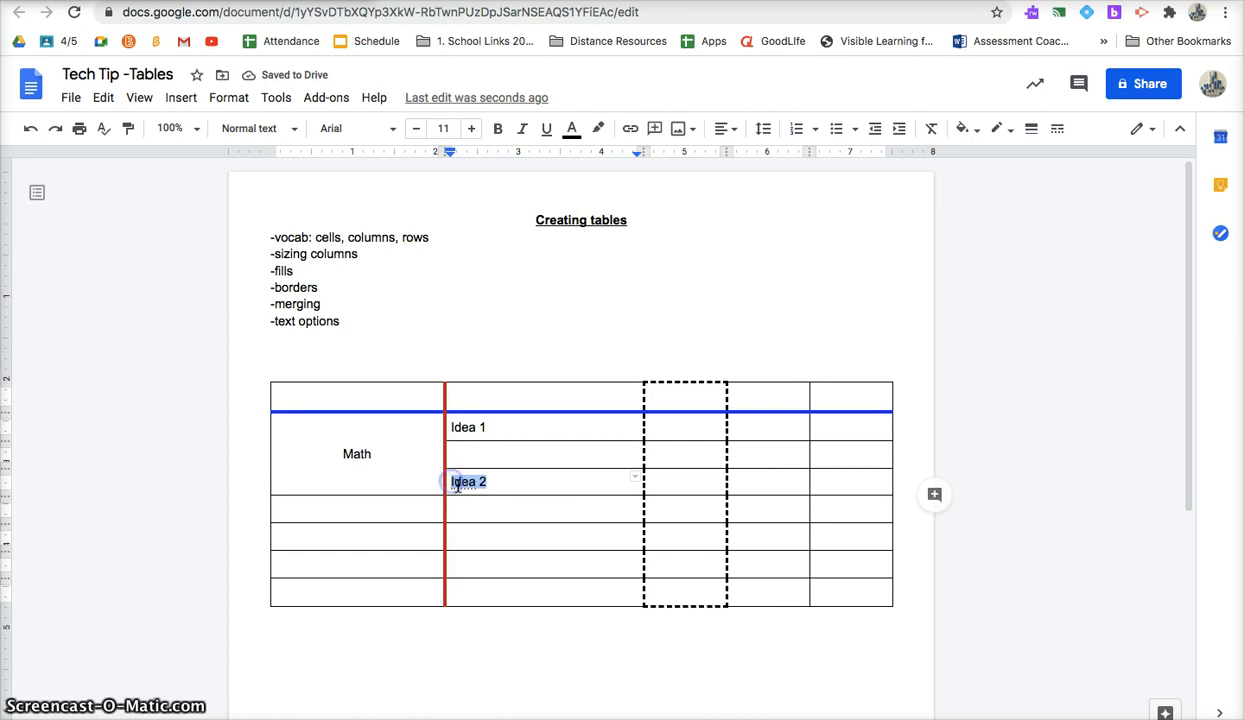
left_click_drag(459, 456, 460, 456)
left_click(538, 479)
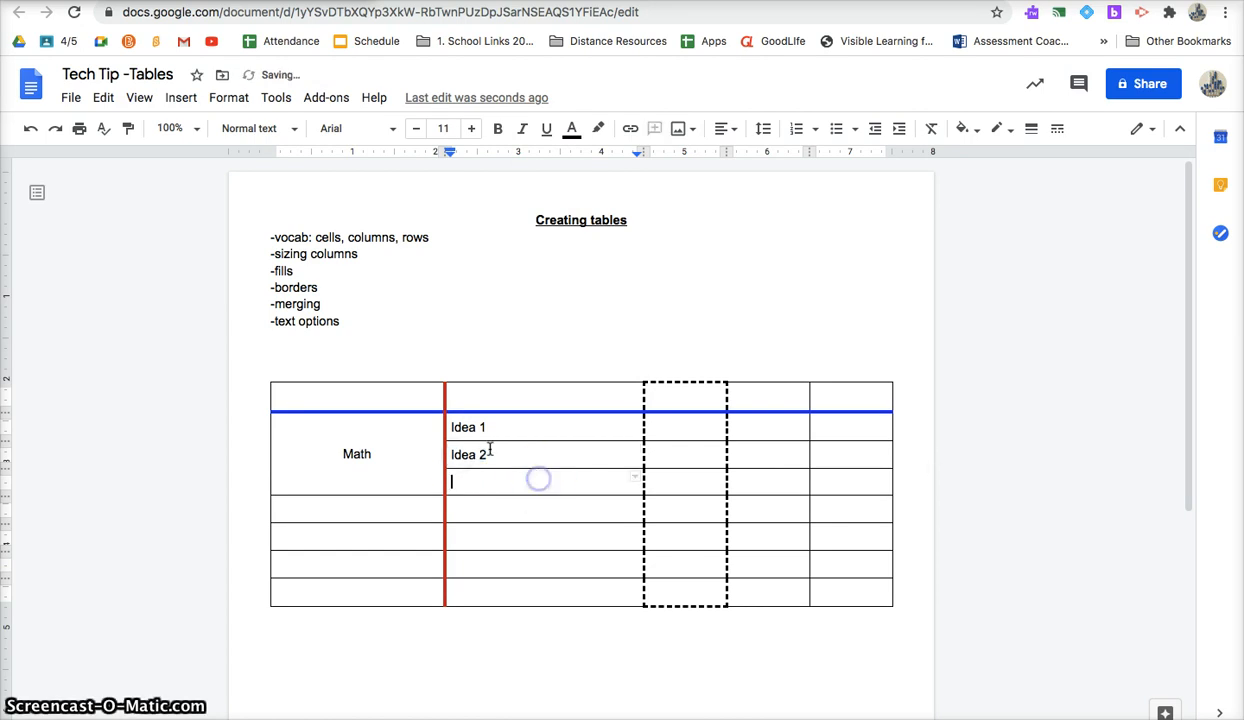
- Insert a new row below the last row of the table
left_click(230, 100)
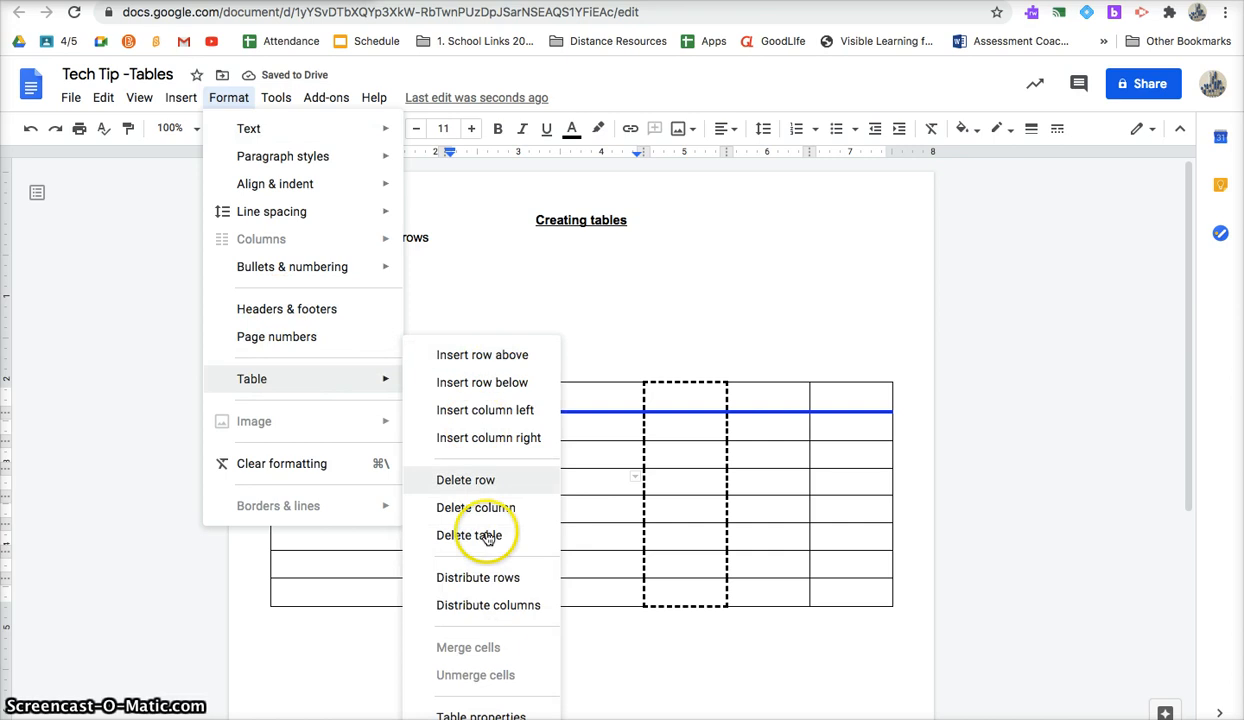
left_click(584, 507)
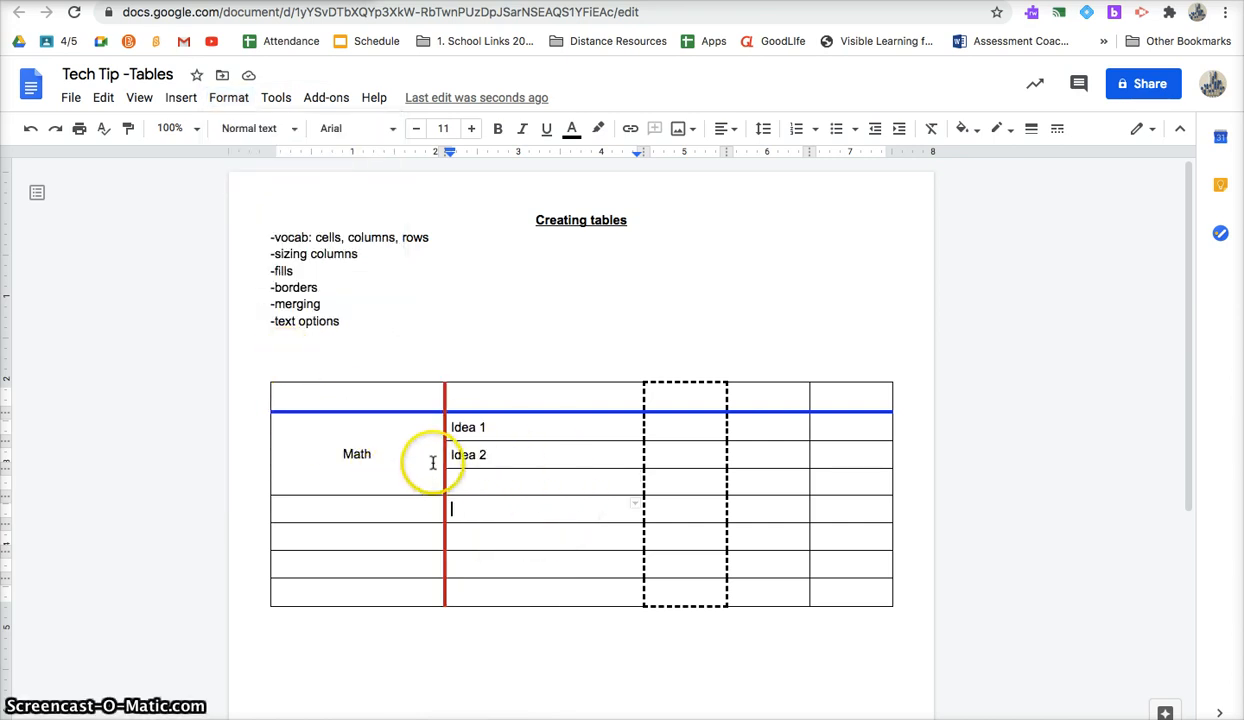
right_click(566, 593)
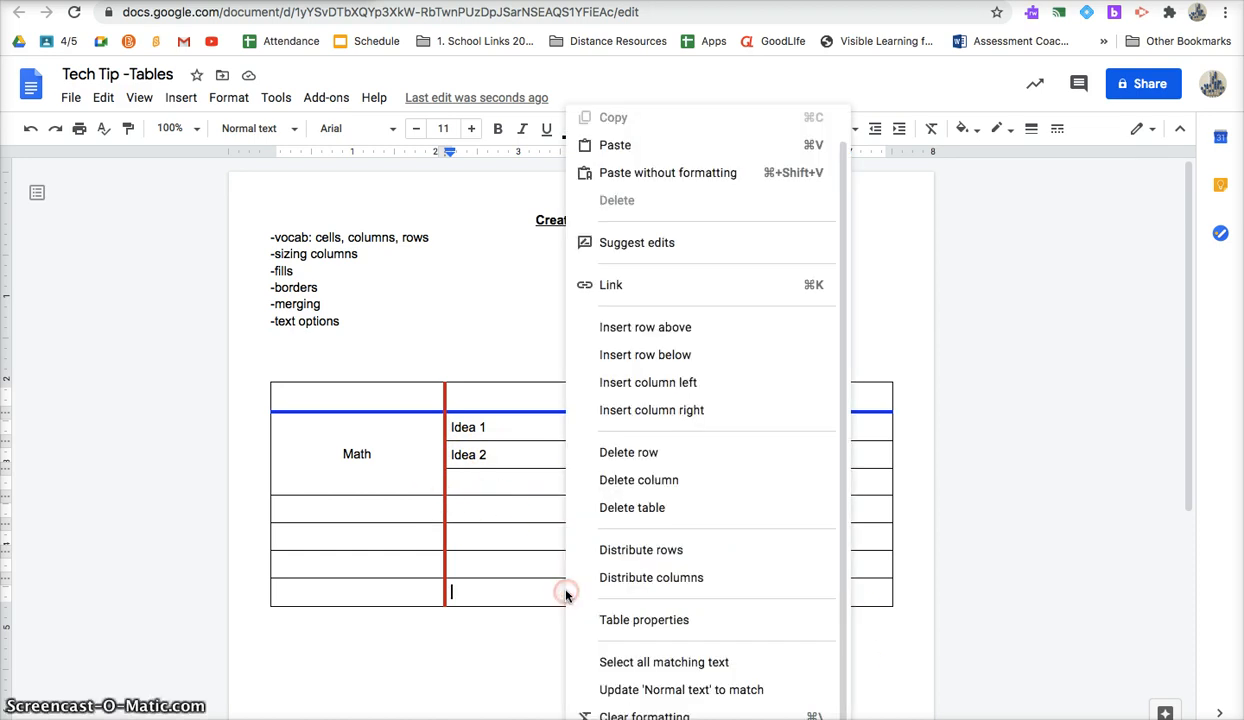
left_click(689, 355)
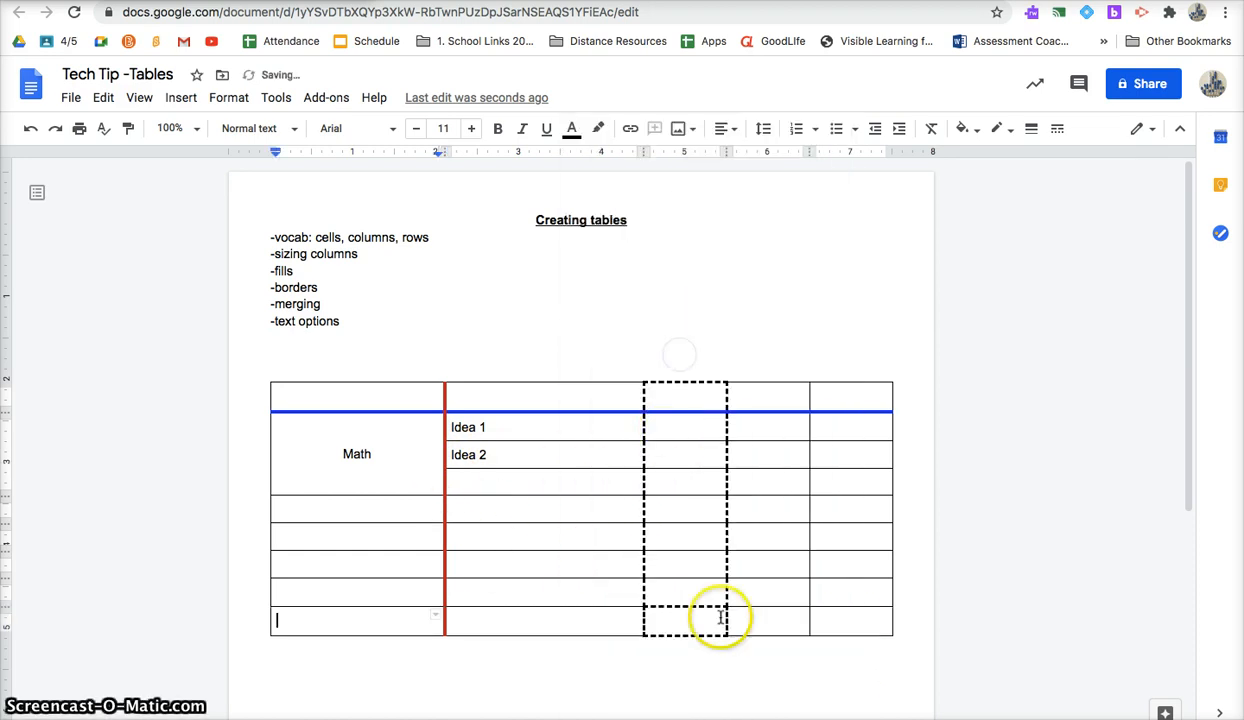
- Extend the table with two more rows by advancing the cursor past its final cell
left_click(835, 624)
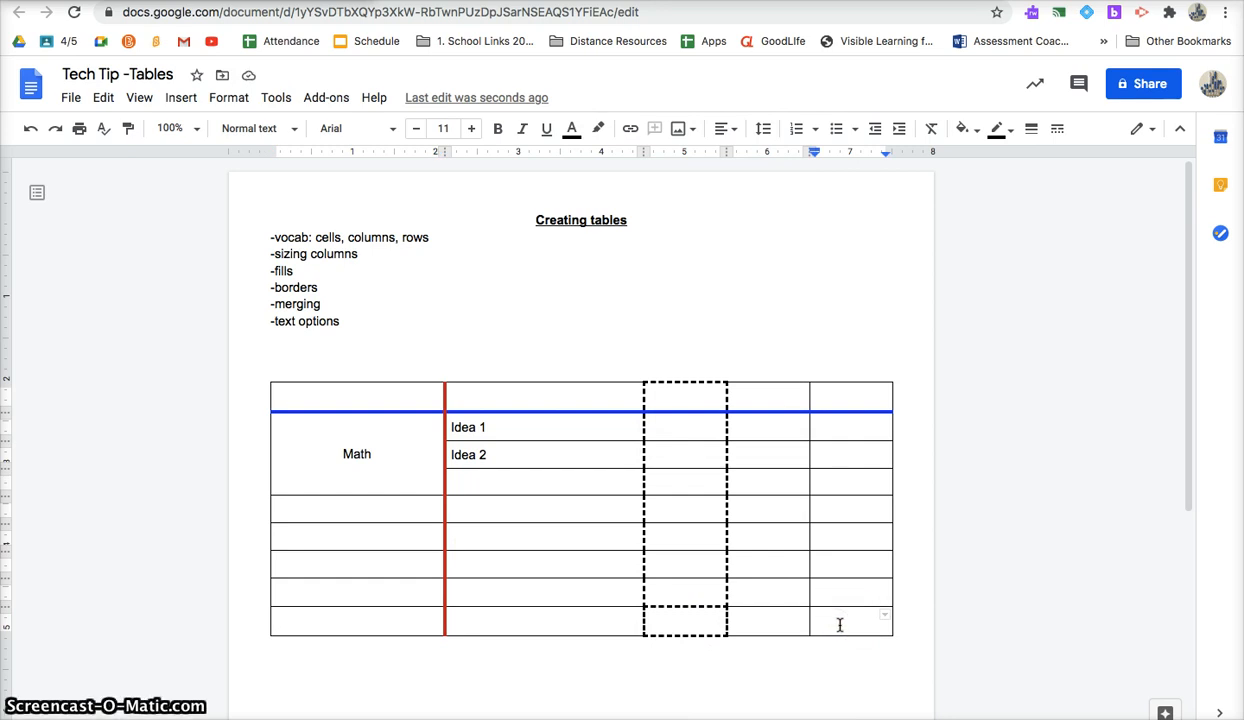
key("Tab")
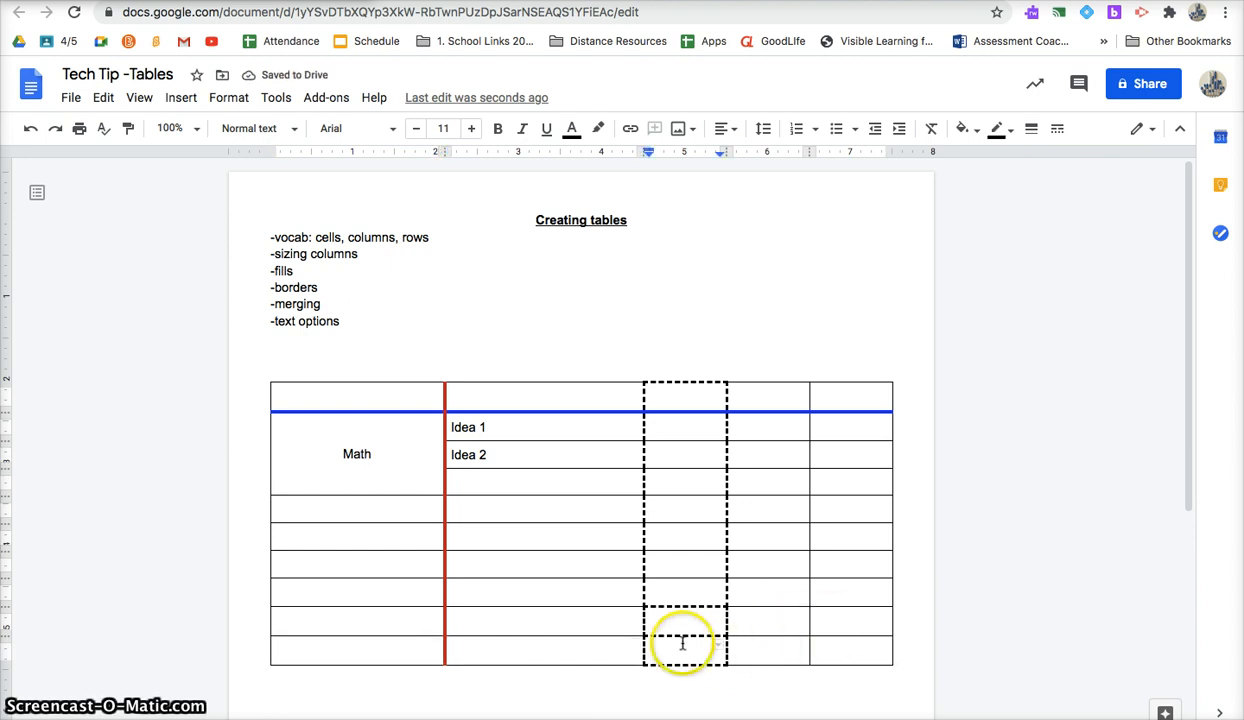
key("Tab")
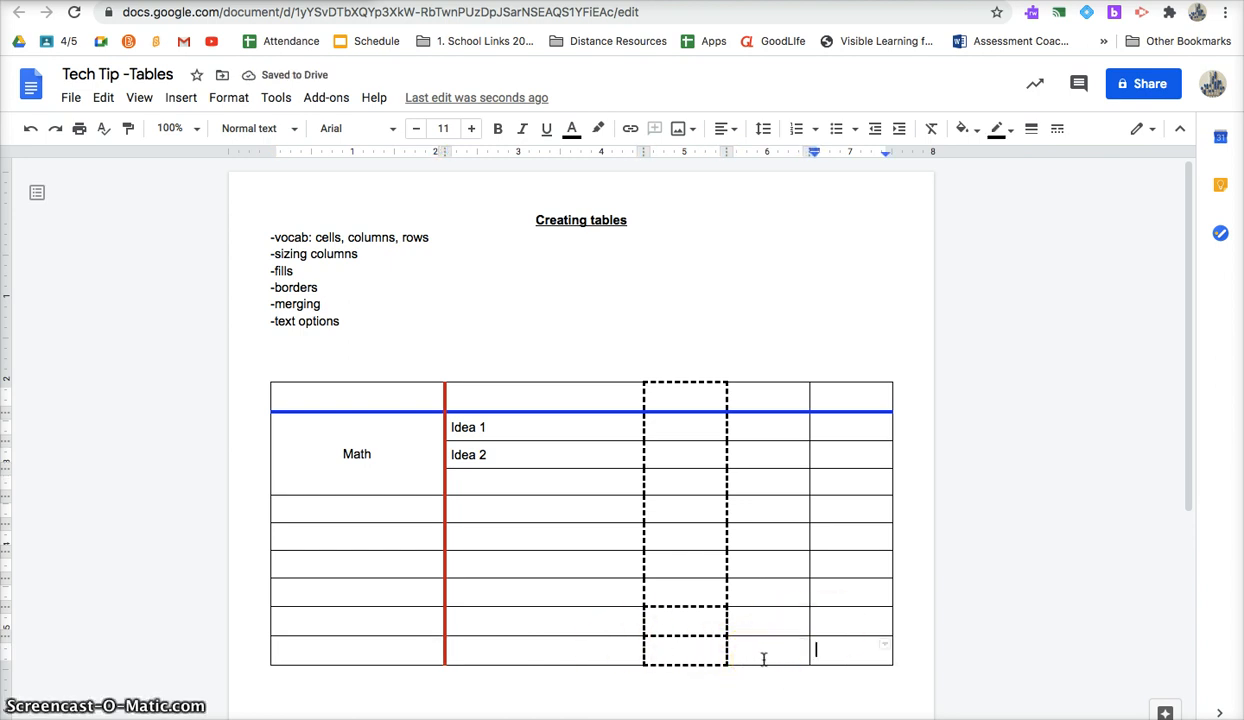
key("Tab")
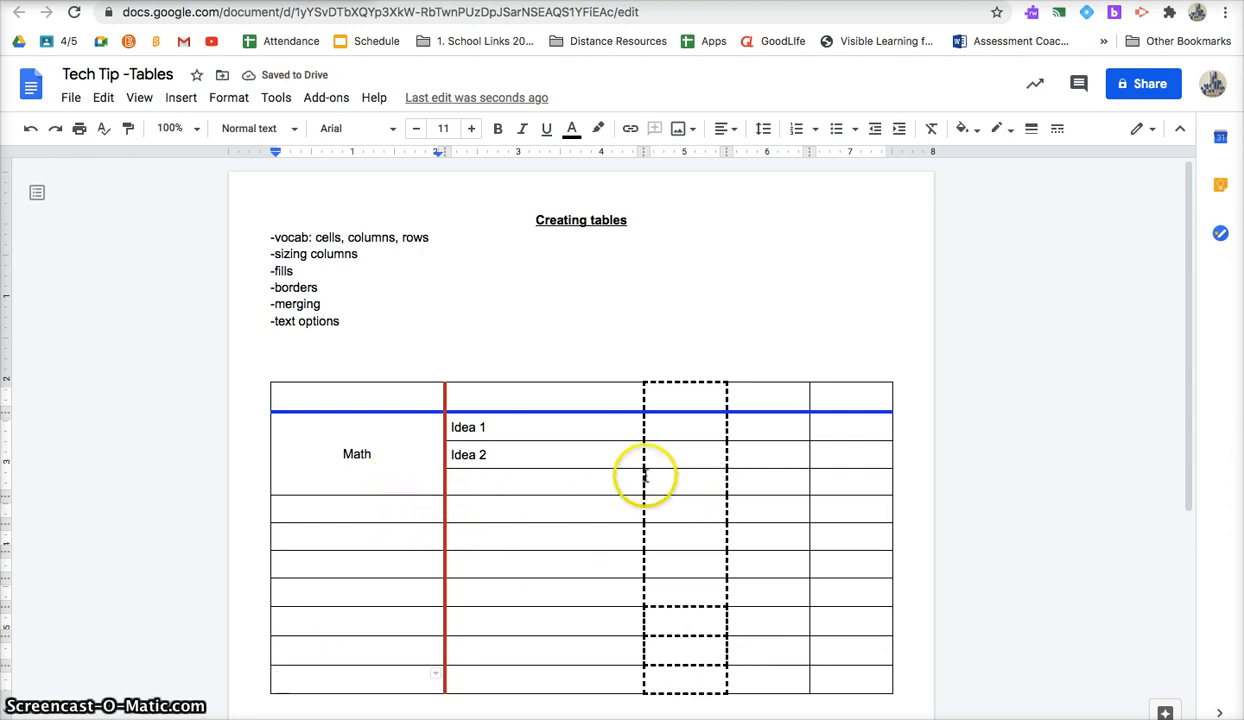
- Narrow the second column to widen the columns after it, and fill the header row with B, I, N, G and O
left_click_drag(644, 477, 666, 491)
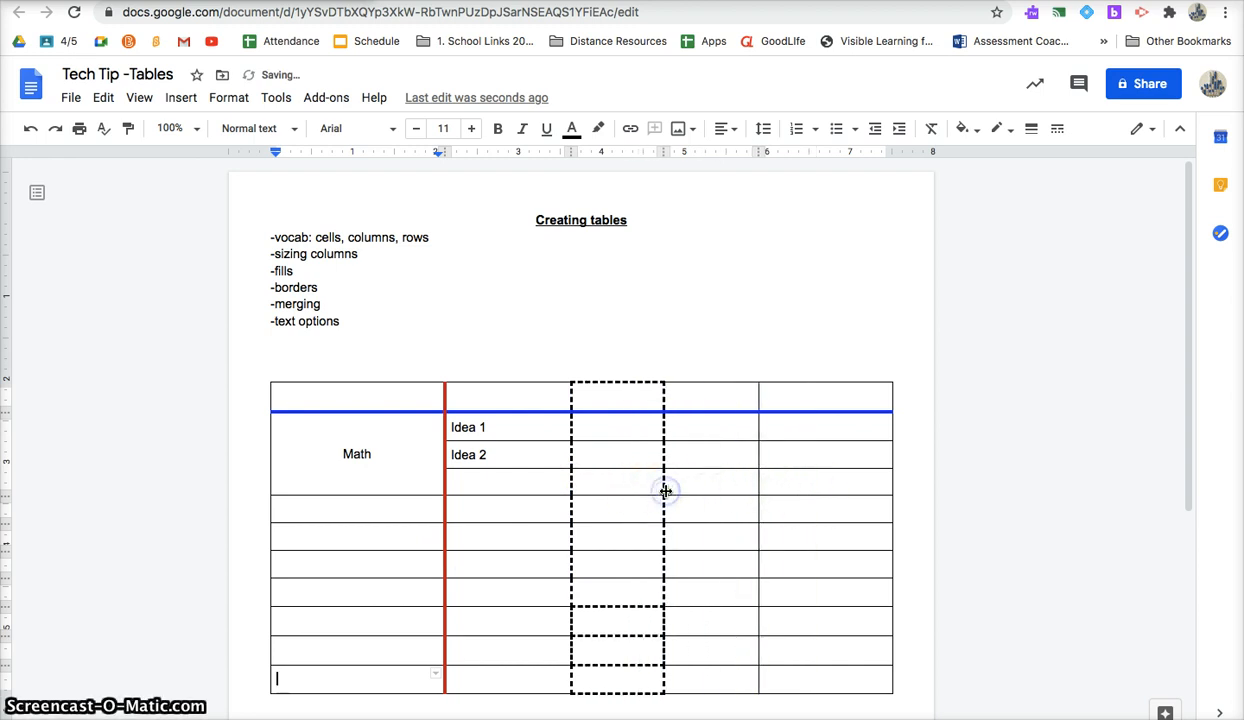
left_click(383, 397)
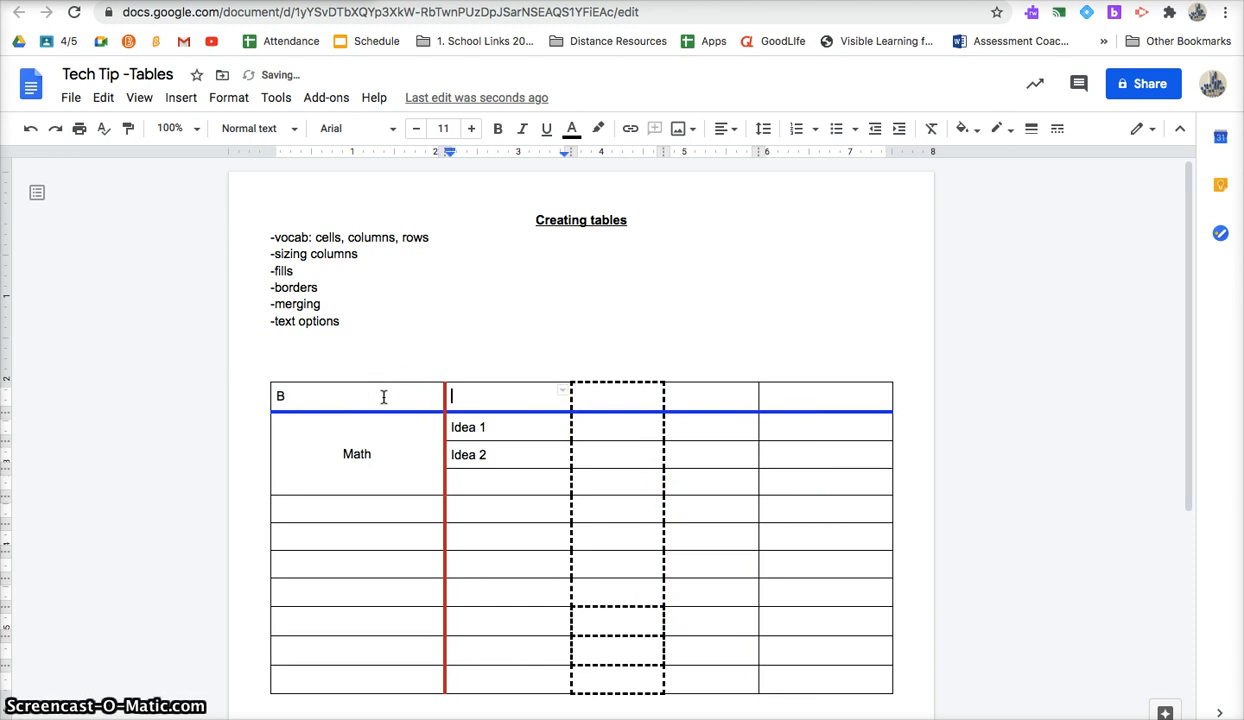
key("Tab")
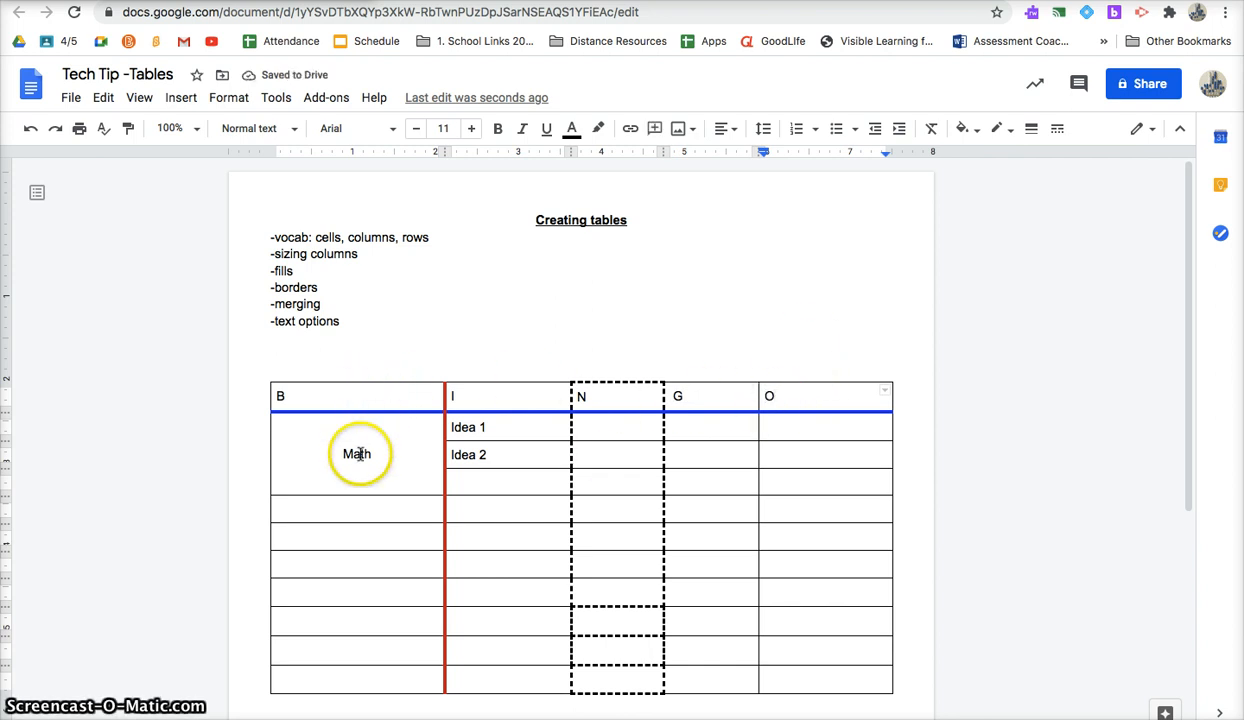
- Unmerge the Math cell into separate cells in the first column
right_click(392, 455)
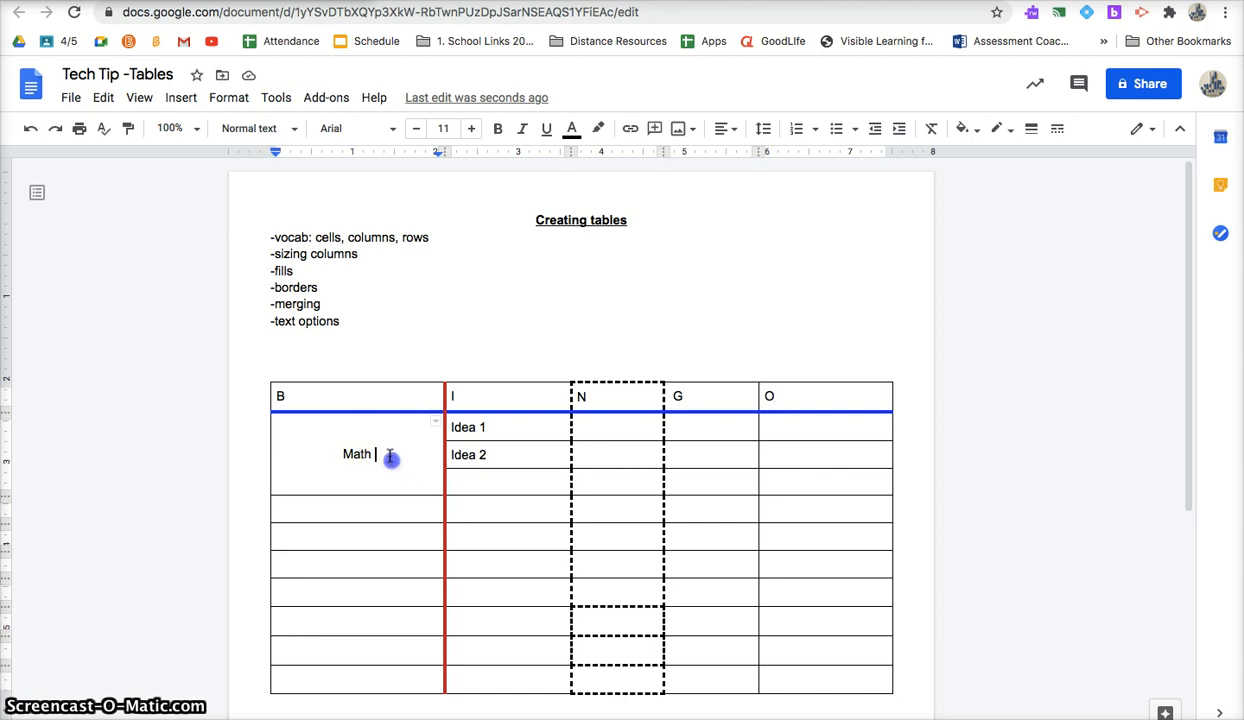
left_click(455, 619)
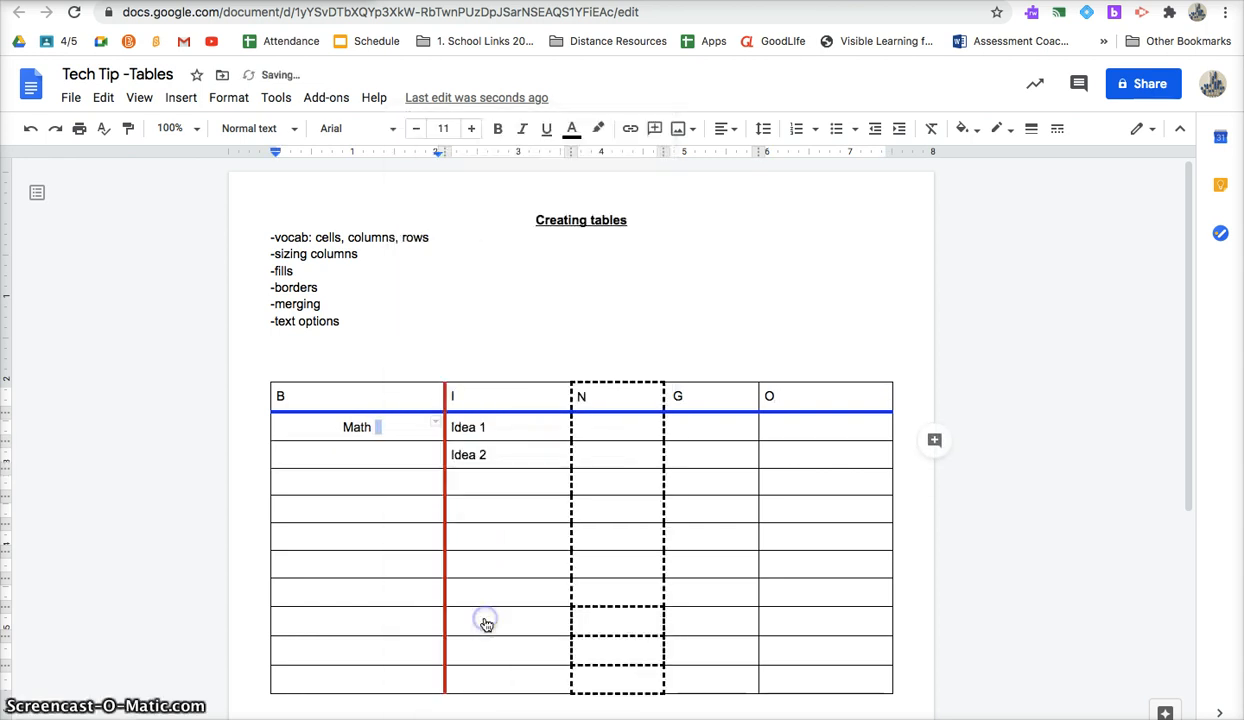
left_click(383, 448)
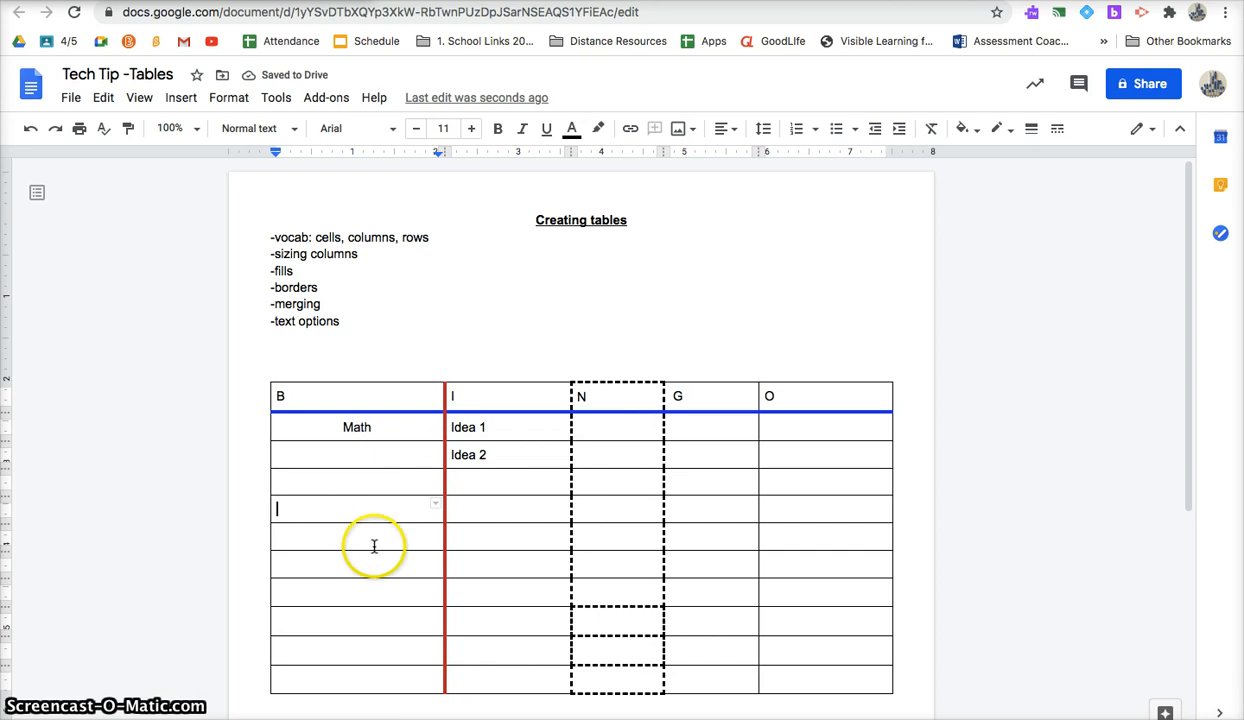
left_click(357, 505)
left_click(364, 427)
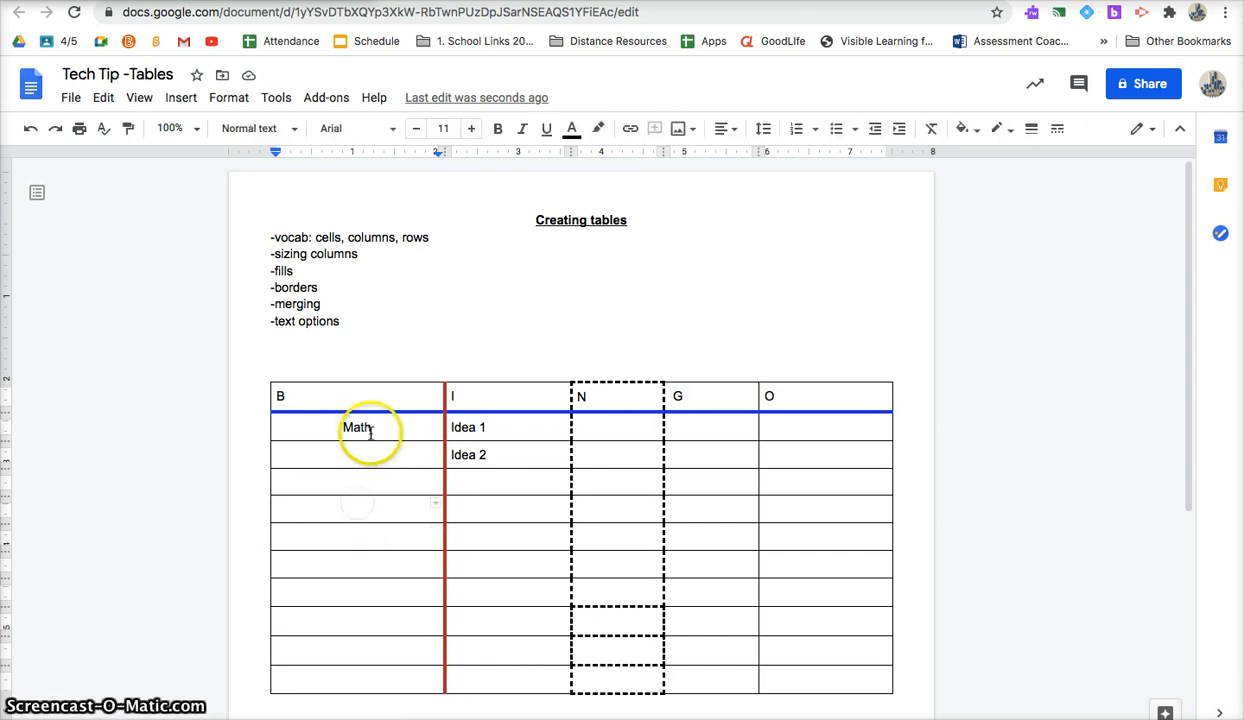